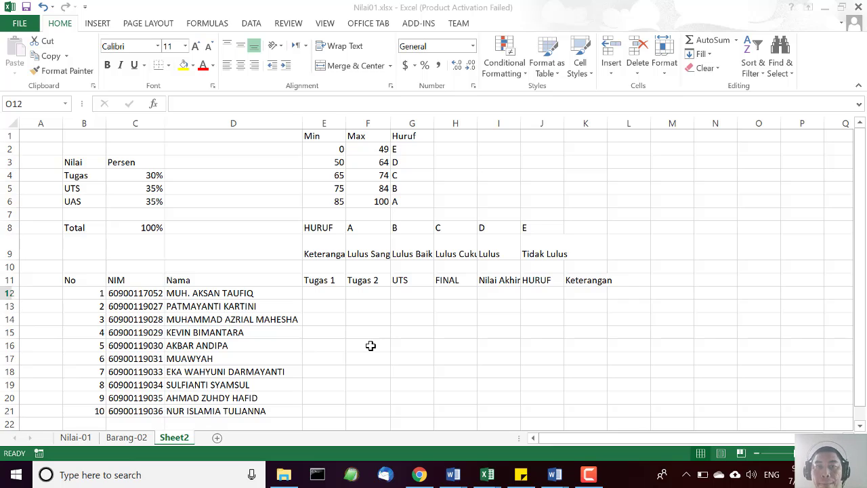
click(367, 346)
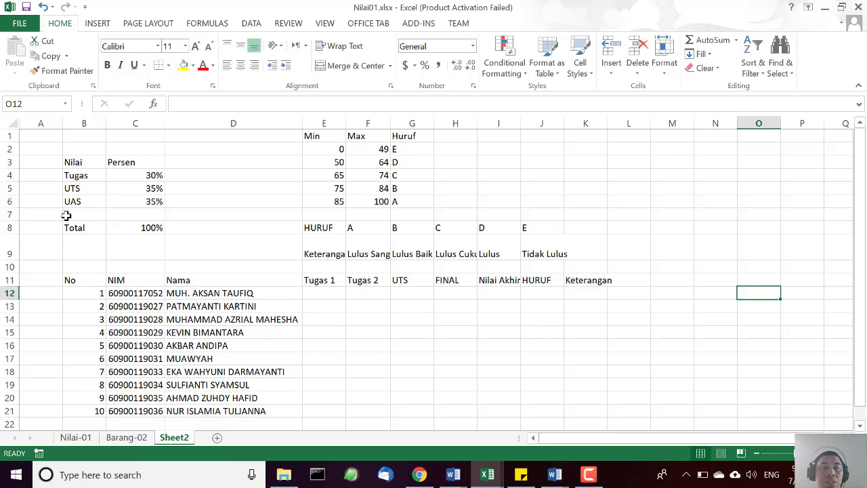
scroll(344, 343, down, 1)
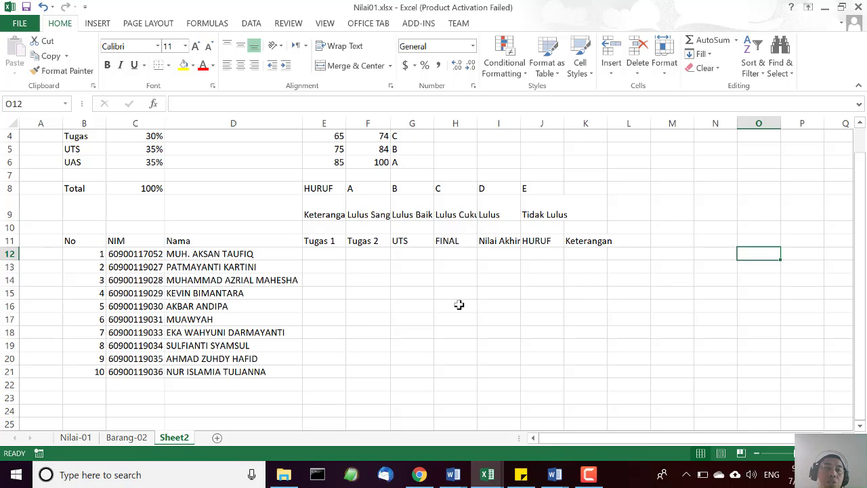
scroll(460, 305, up, 1)
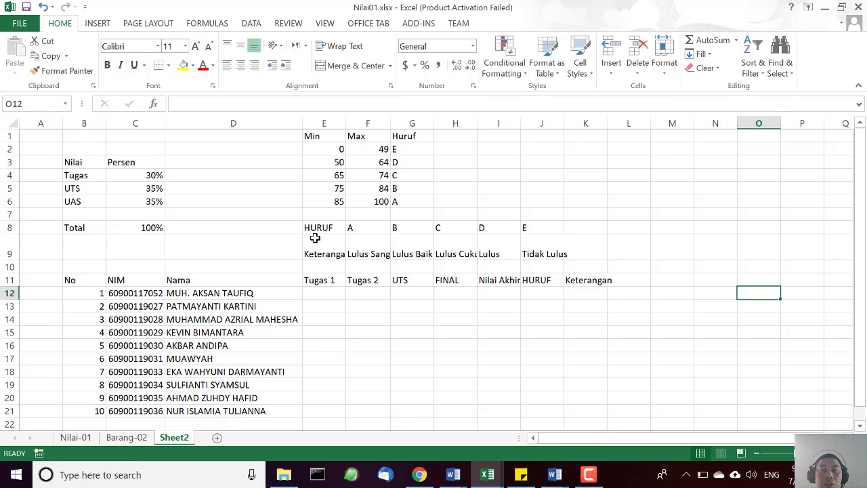
click(376, 256)
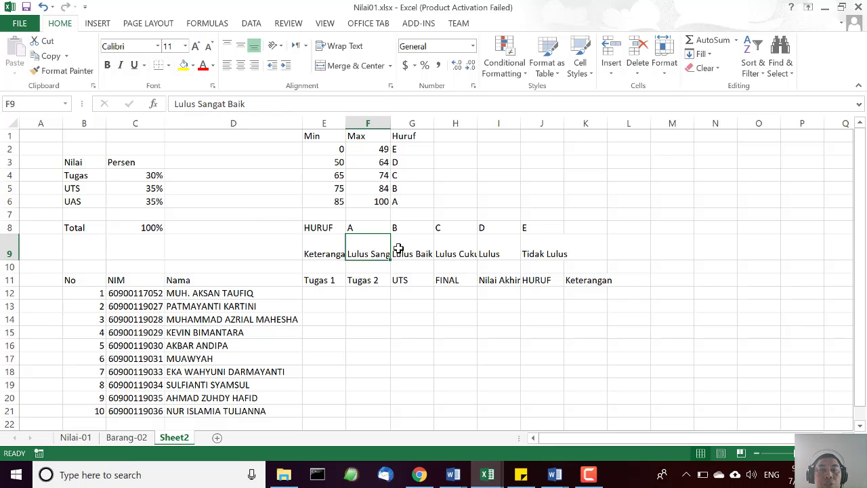
click(406, 252)
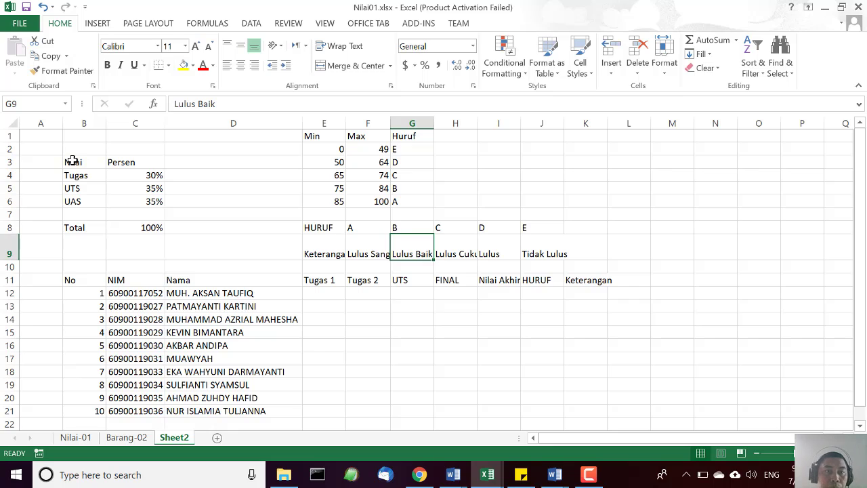
Apply all borders to the Nilai/Persen weighting table in B3:C8.
drag(73, 161, 137, 225)
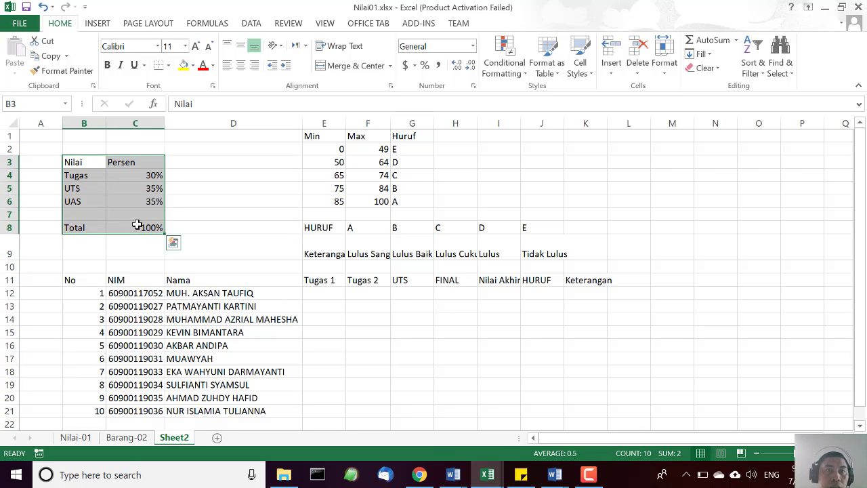
click(169, 66)
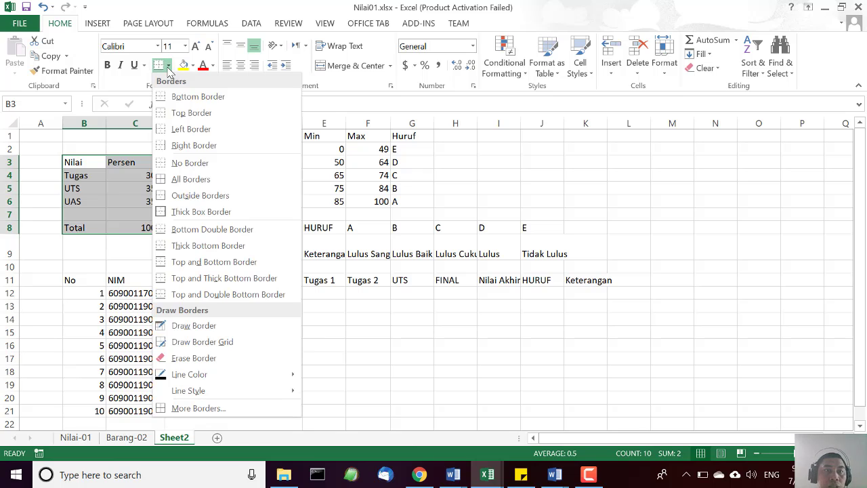
click(177, 185)
click(229, 241)
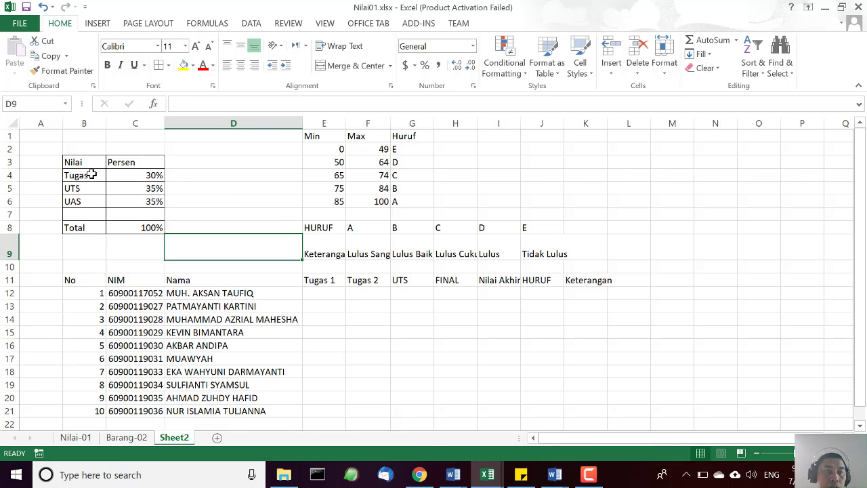
Make the Nilai and Persen header cells B3:C3 bold and fill them with the lightest orange theme colour.
drag(88, 163, 128, 162)
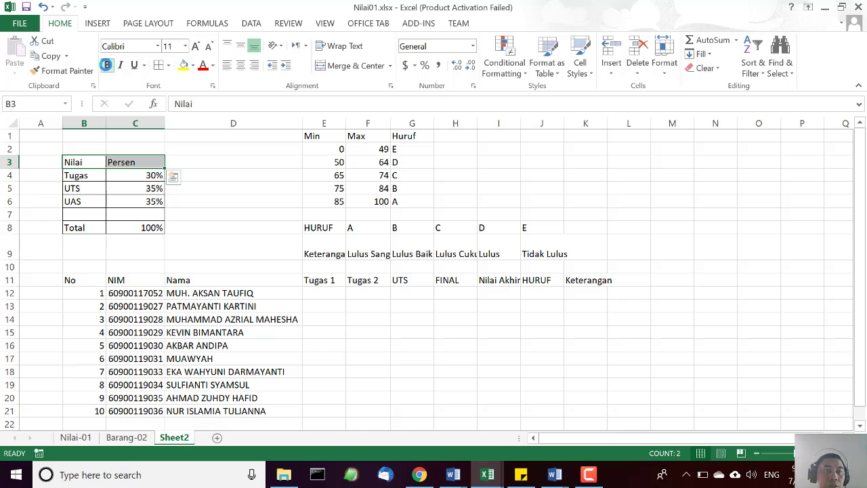
click(106, 65)
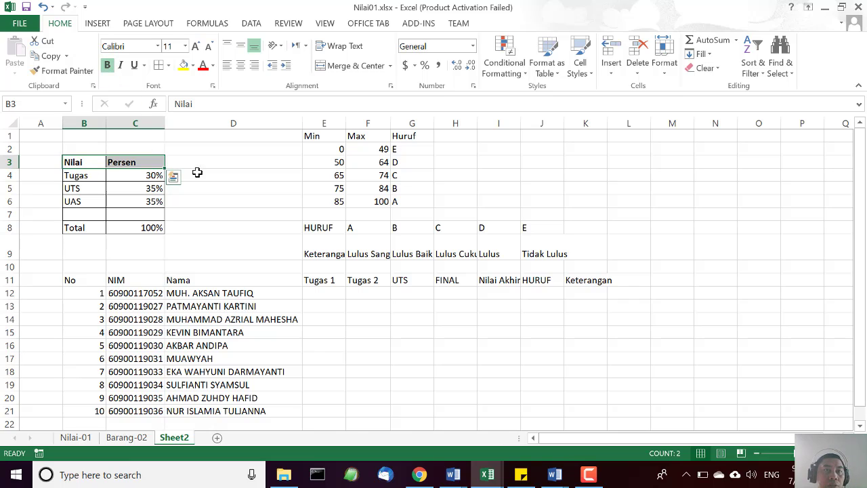
click(192, 65)
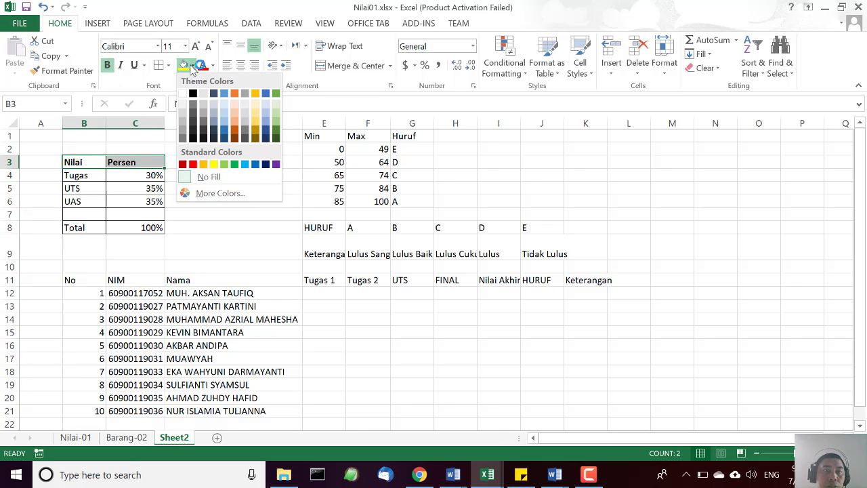
click(236, 110)
click(247, 226)
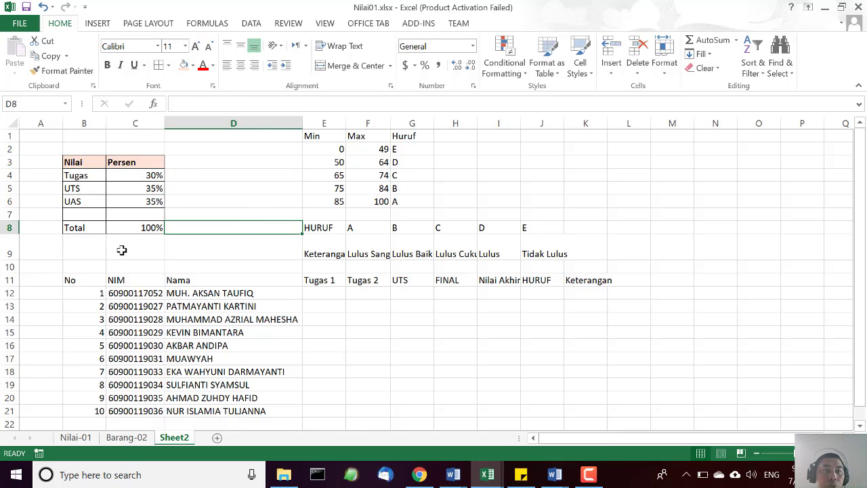
Fill the Total row B8:C8 with the same light orange as the weighting table's header.
drag(67, 228, 135, 227)
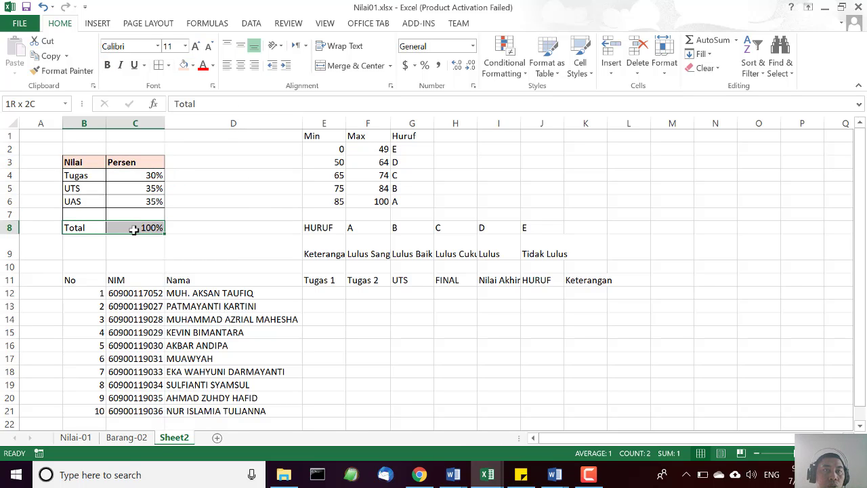
click(184, 65)
click(250, 176)
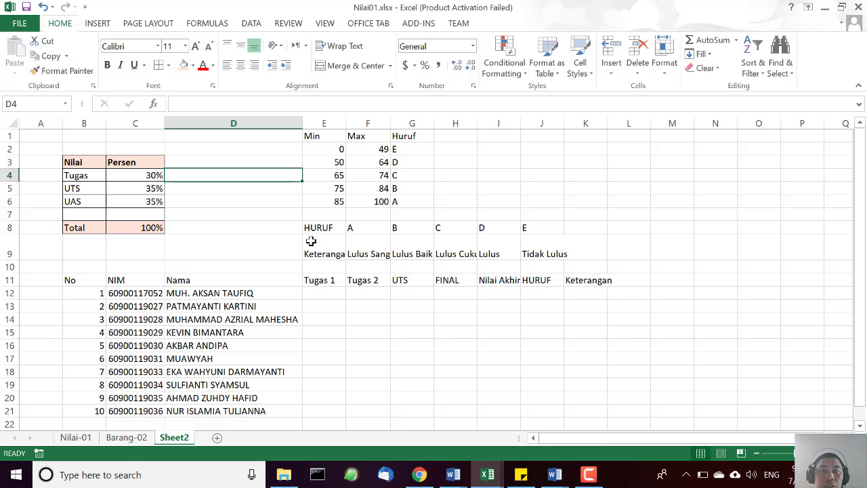
Apply all borders and a medium-light green theme fill to the Min/Max/Huruf table in E1:G6.
drag(312, 135, 405, 202)
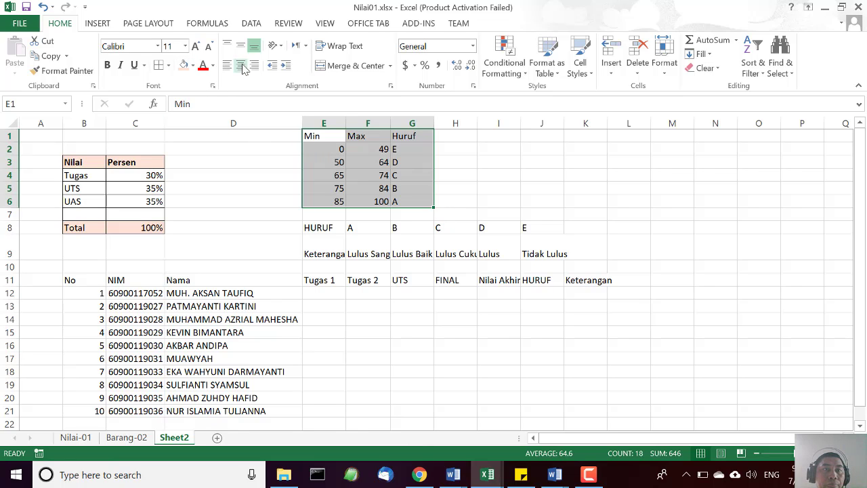
click(160, 65)
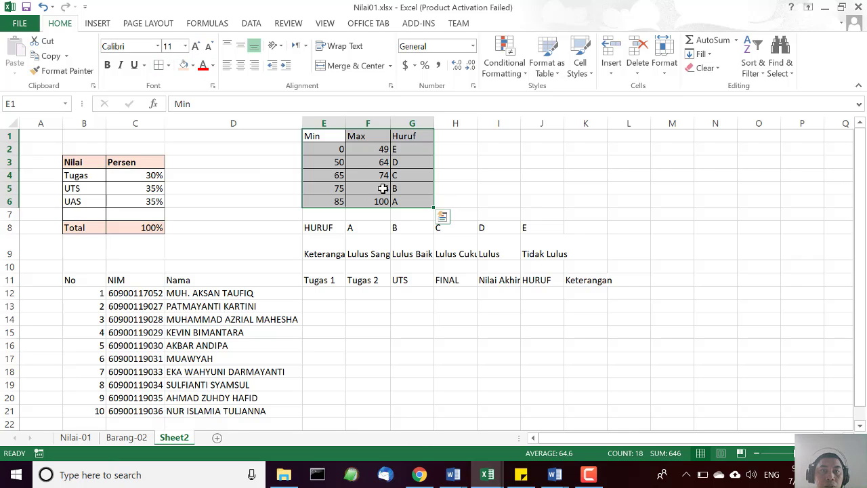
click(193, 65)
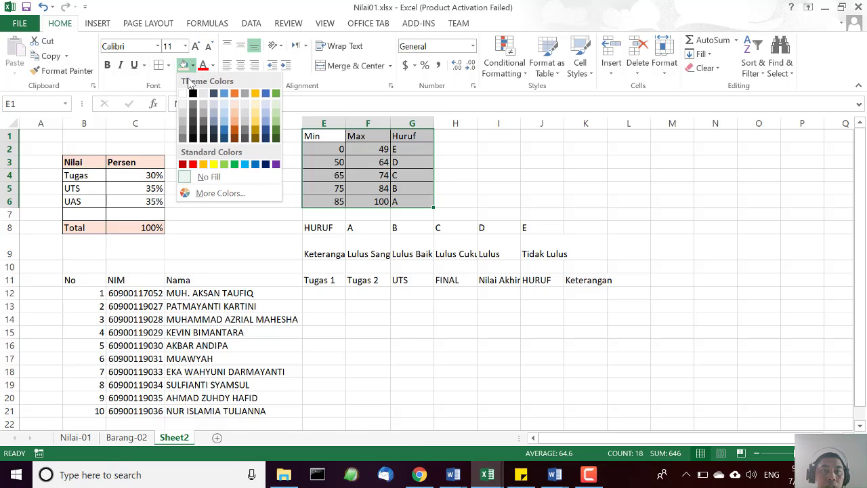
click(277, 127)
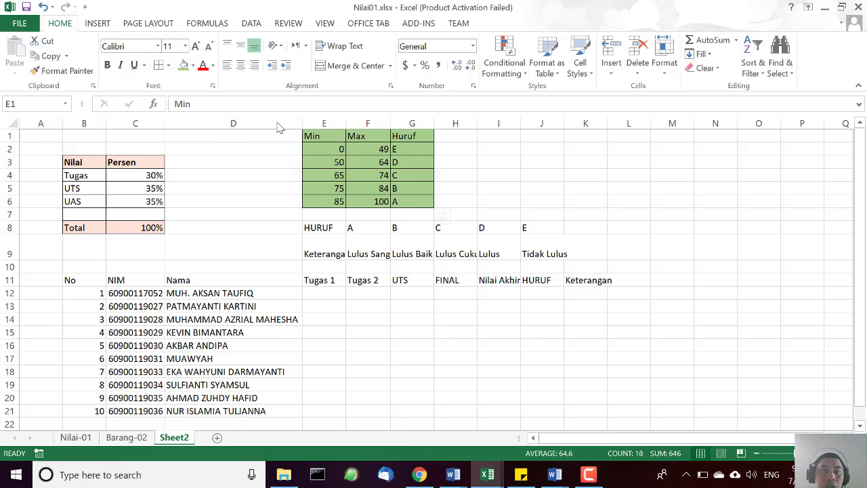
click(500, 174)
Fill the Min, Max and Huruf header cells E1:G1 with the base green theme colour.
drag(321, 136, 407, 138)
click(193, 65)
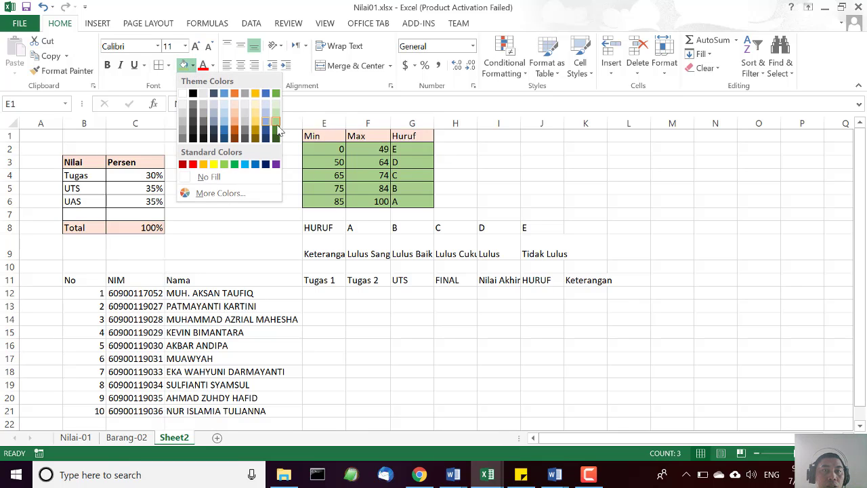
click(276, 93)
click(553, 188)
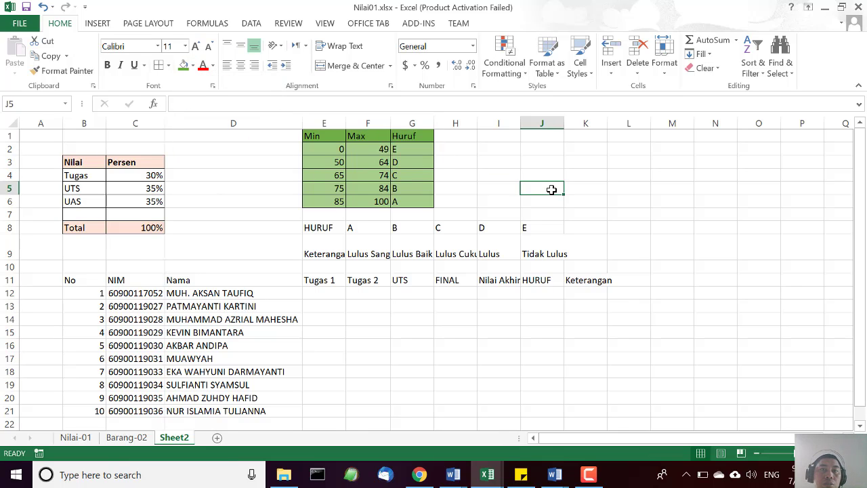
Centre the contents of the Min/Max/Huruf table E1:G6 both horizontally and vertically.
drag(329, 136, 421, 200)
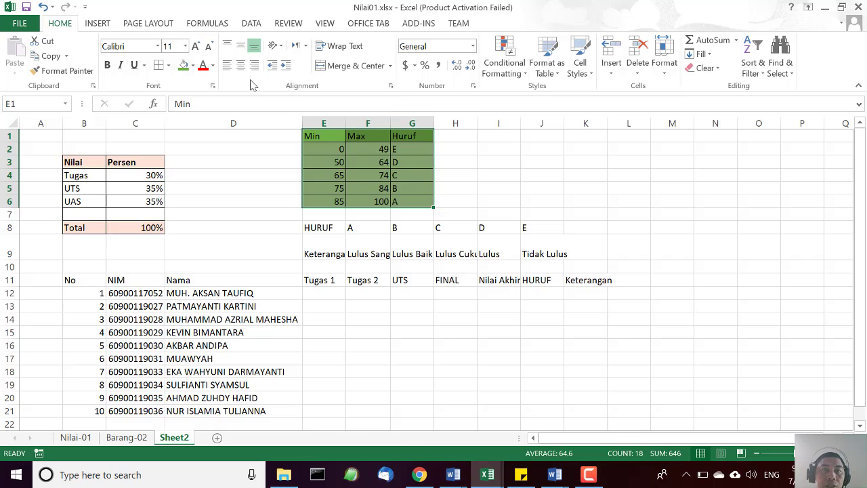
click(241, 45)
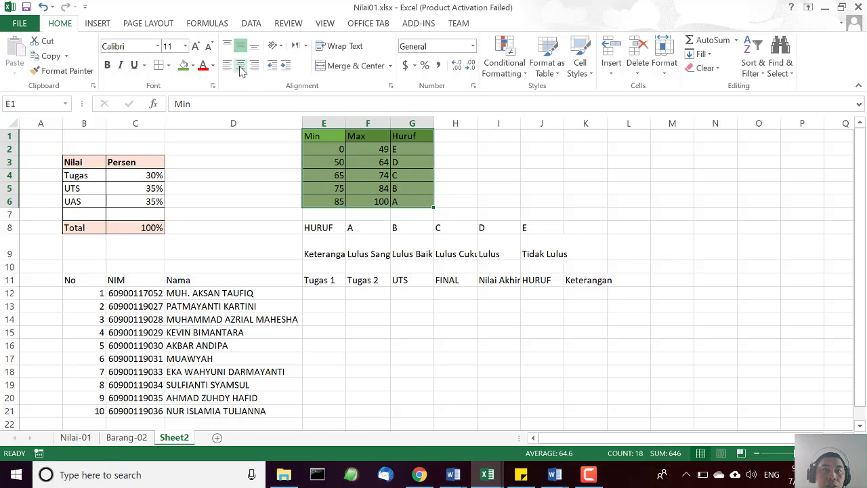
click(240, 65)
click(600, 199)
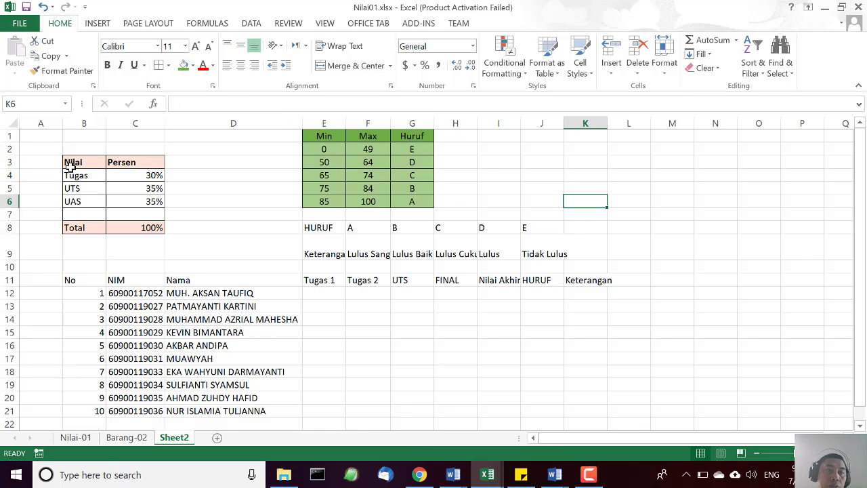
Centre the contents of the Nilai/Persen table B3:C8 both horizontally and vertically.
drag(70, 165, 143, 228)
click(240, 65)
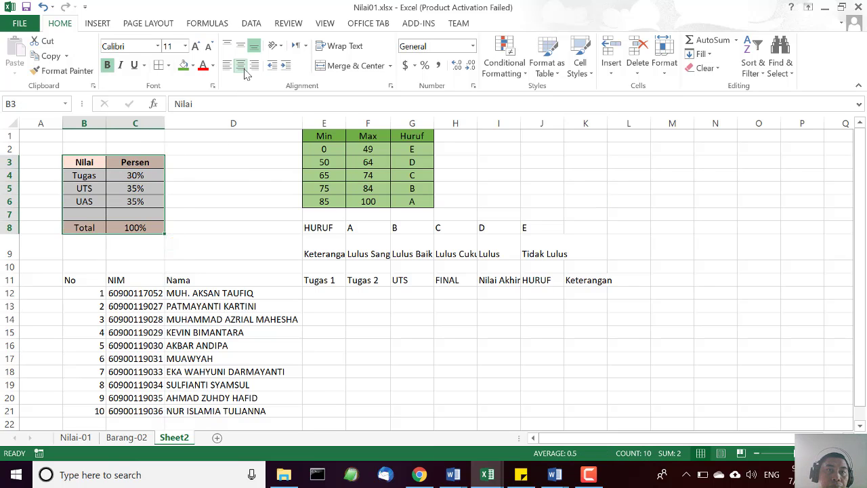
click(240, 45)
click(608, 223)
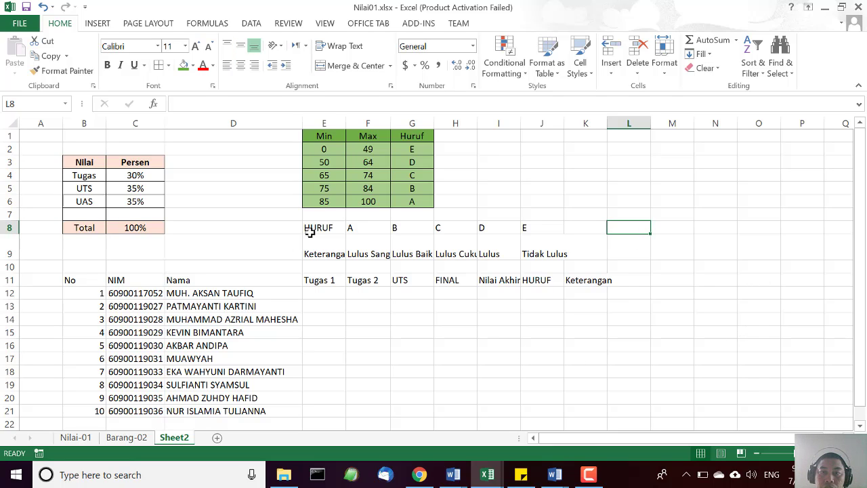
Apply all borders to the HURUF/Keterangan table E8:J9 and centre its contents horizontally and vertically.
drag(310, 228, 551, 252)
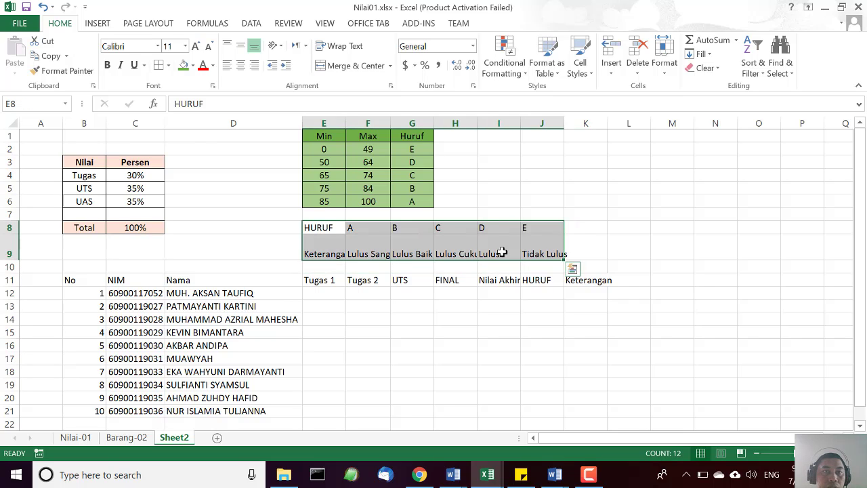
click(158, 65)
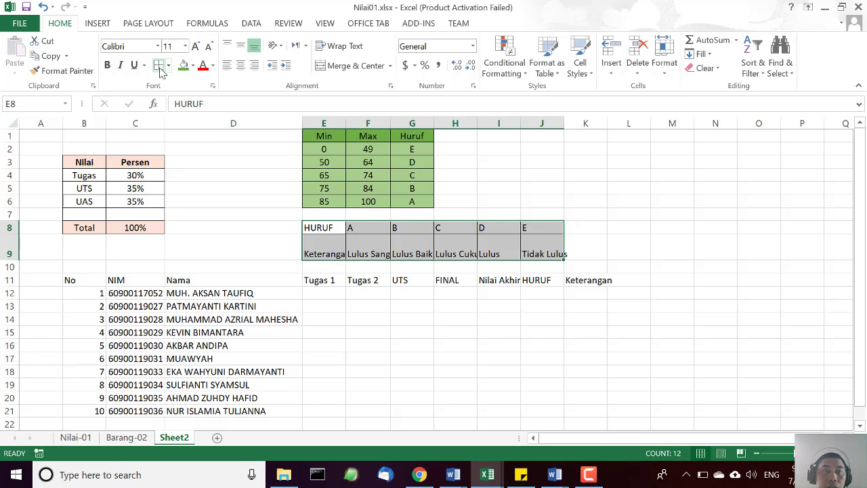
click(240, 66)
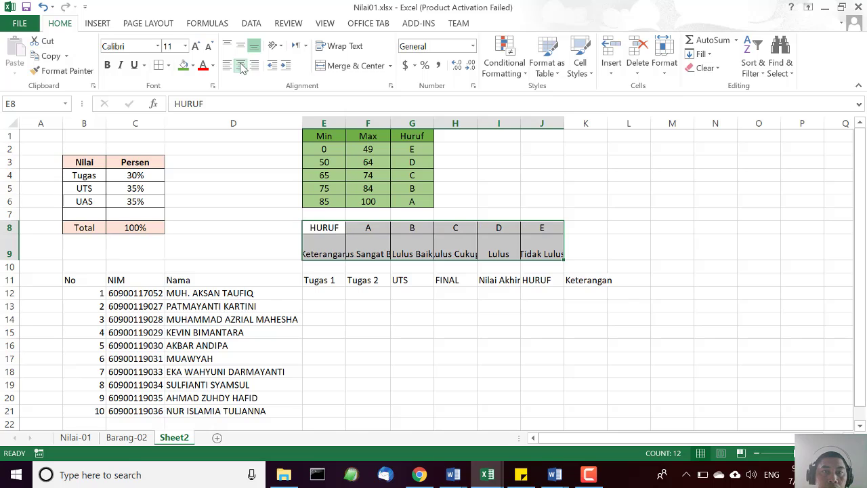
click(238, 49)
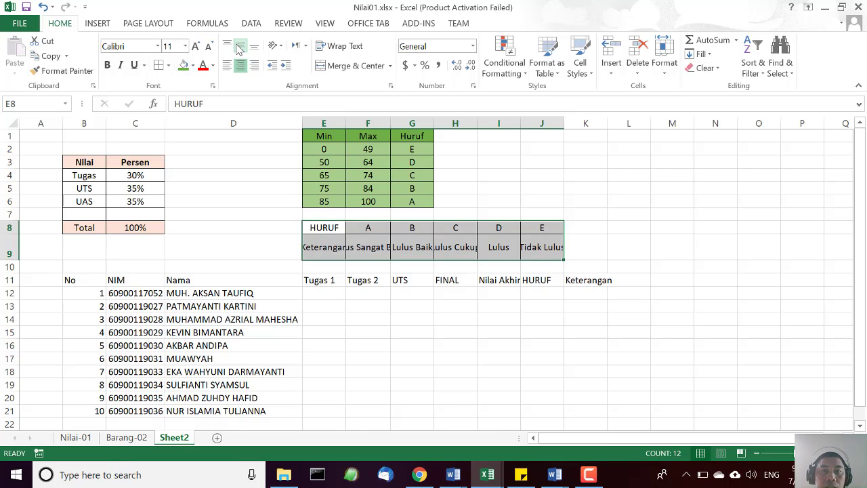
click(683, 246)
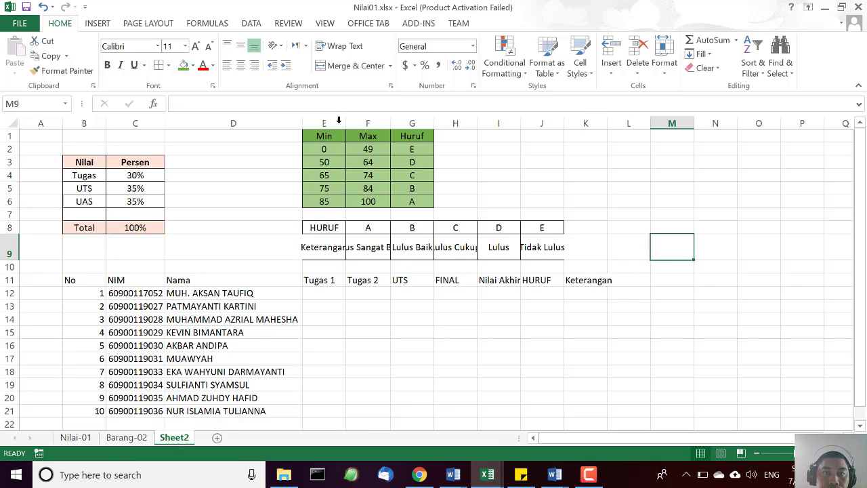
Widen column E until Keterangan fits and wrap the text of the grade descriptions in F9, G9, H9 and J9.
drag(343, 121, 358, 121)
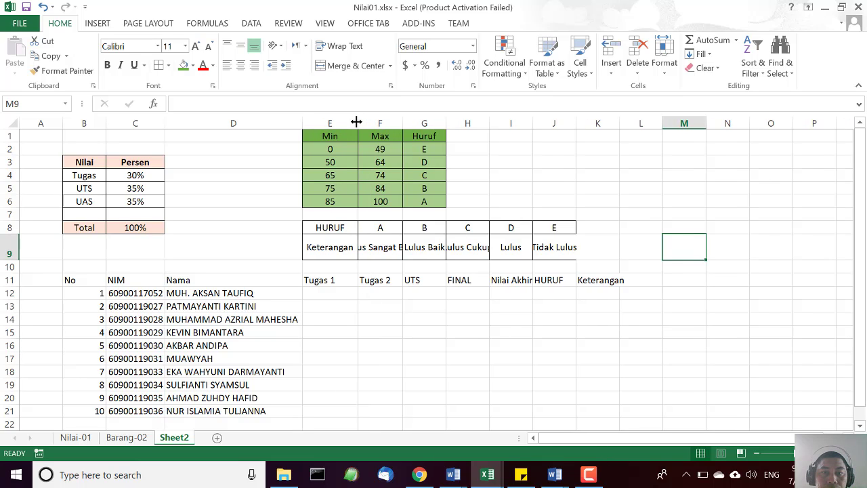
click(385, 248)
click(337, 45)
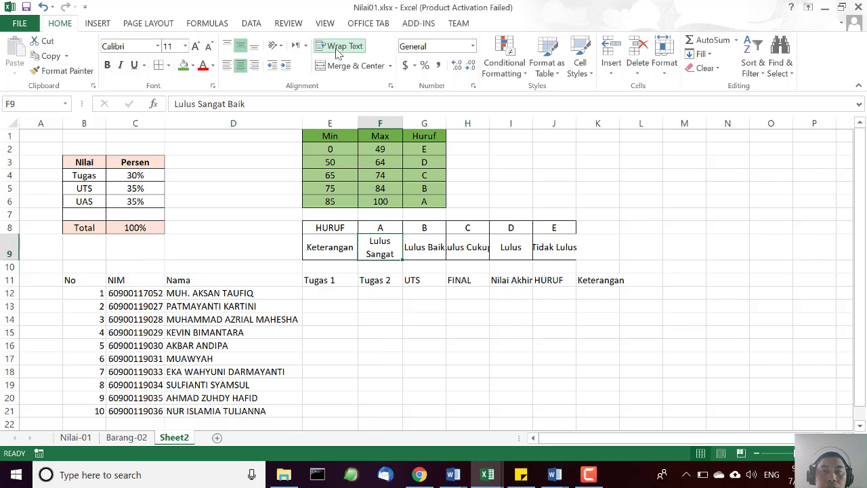
click(425, 240)
click(339, 46)
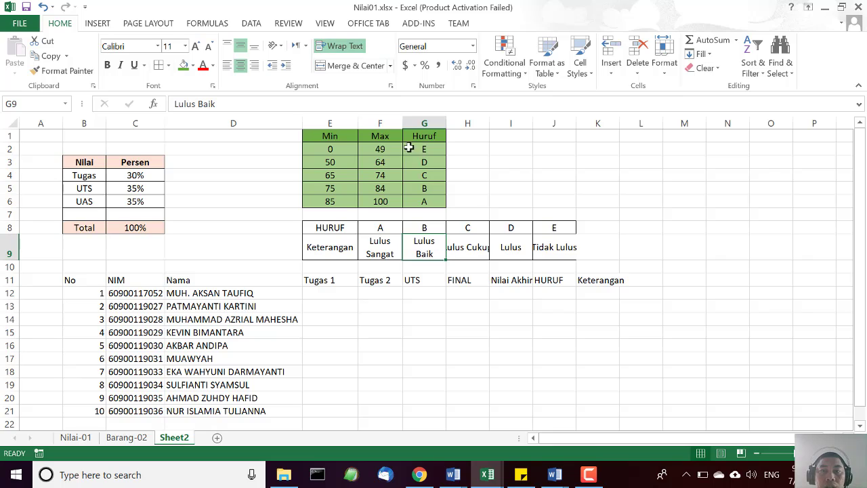
click(465, 250)
click(339, 45)
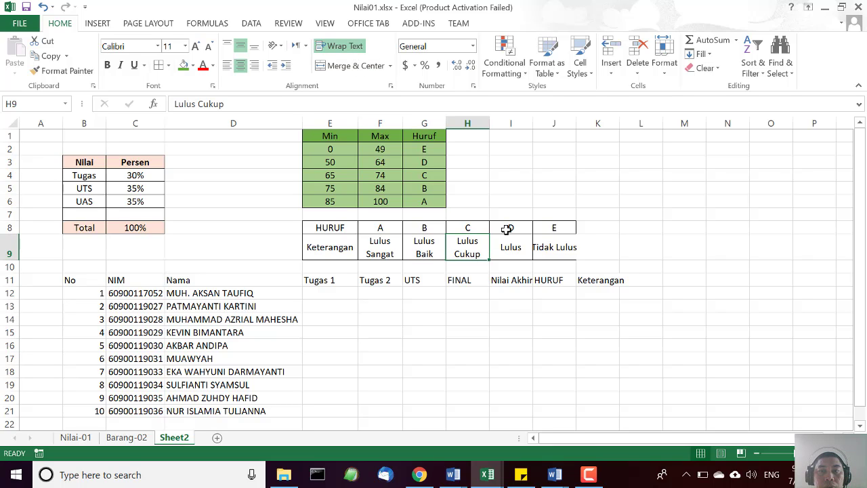
click(512, 250)
click(541, 249)
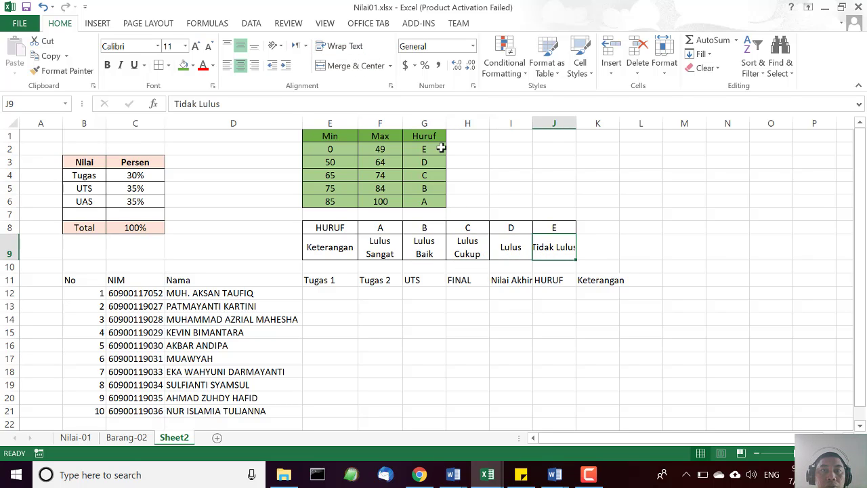
click(355, 51)
Fill the HURUF/Keterangan table E8:J9 with a light blue theme colour and its HURUF row E8:J8 with a darker blue.
drag(319, 226, 545, 257)
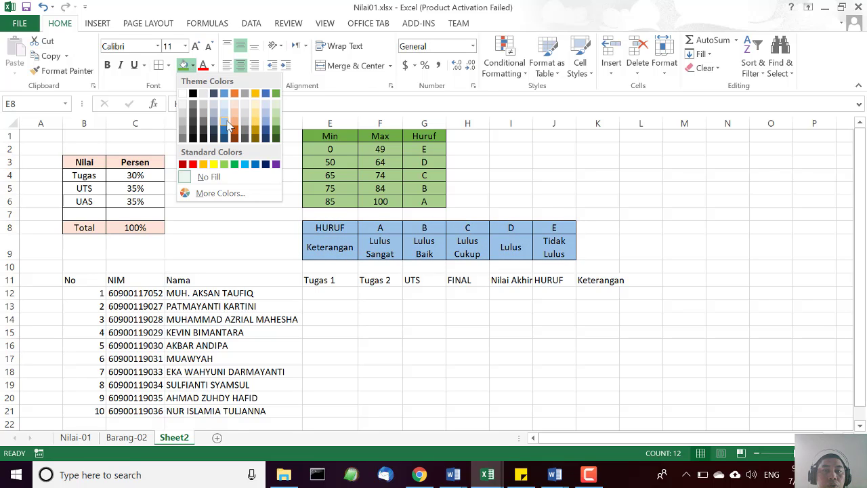
click(228, 126)
drag(332, 251, 547, 227)
click(194, 66)
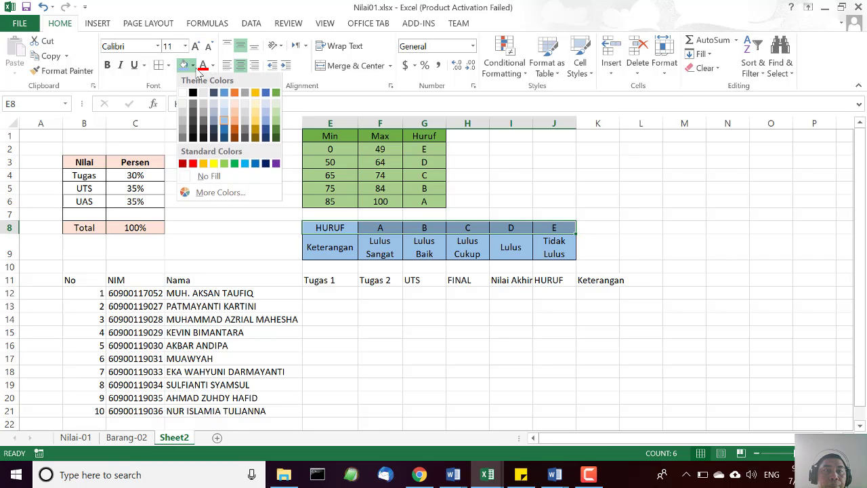
click(224, 128)
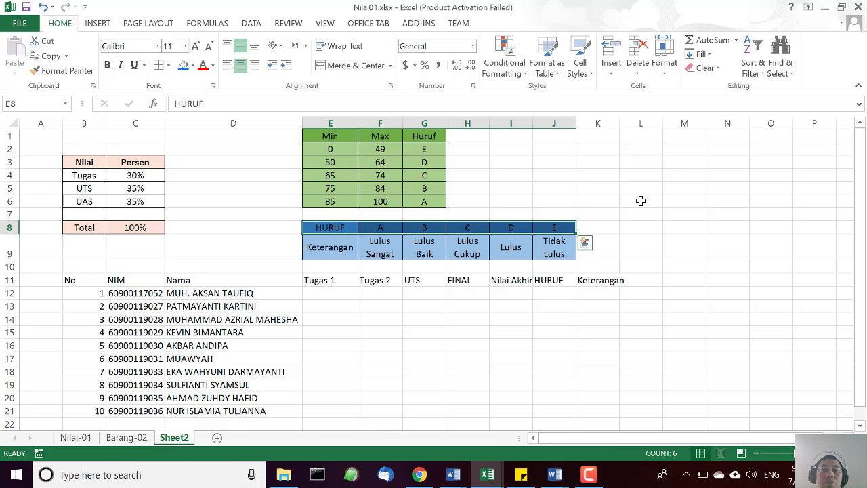
click(641, 200)
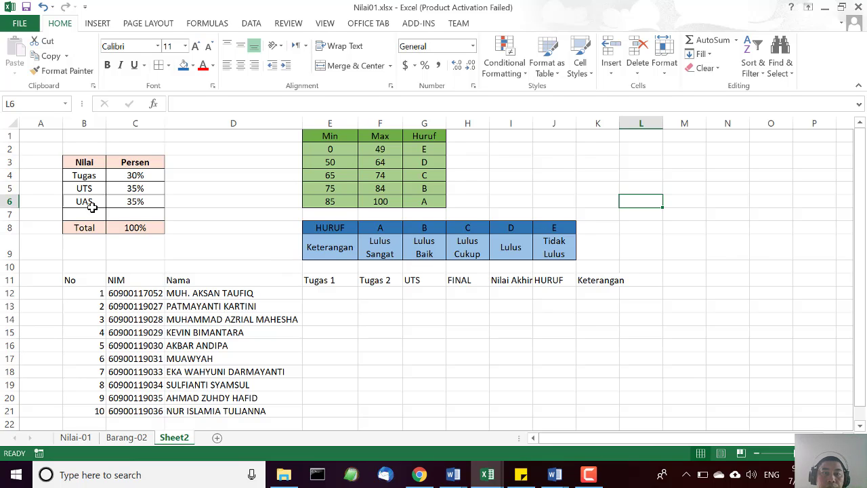
Apply all borders to the student score table B11:K21.
scroll(555, 324, down, 2)
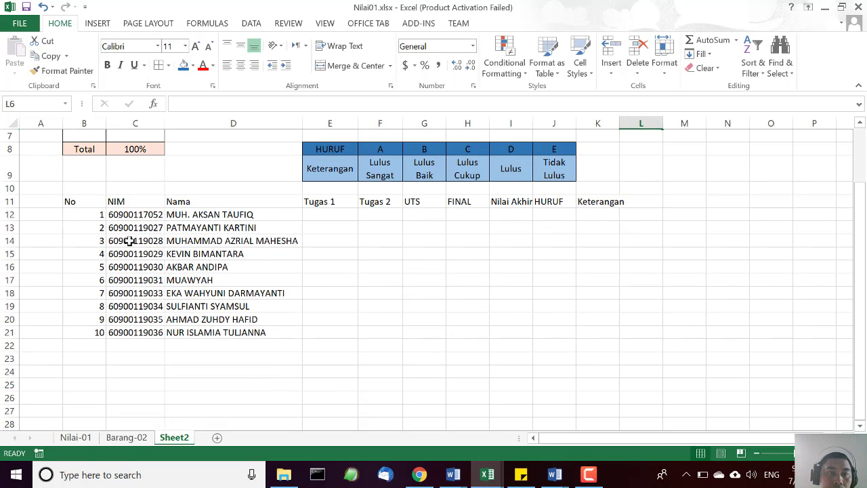
drag(85, 201, 615, 331)
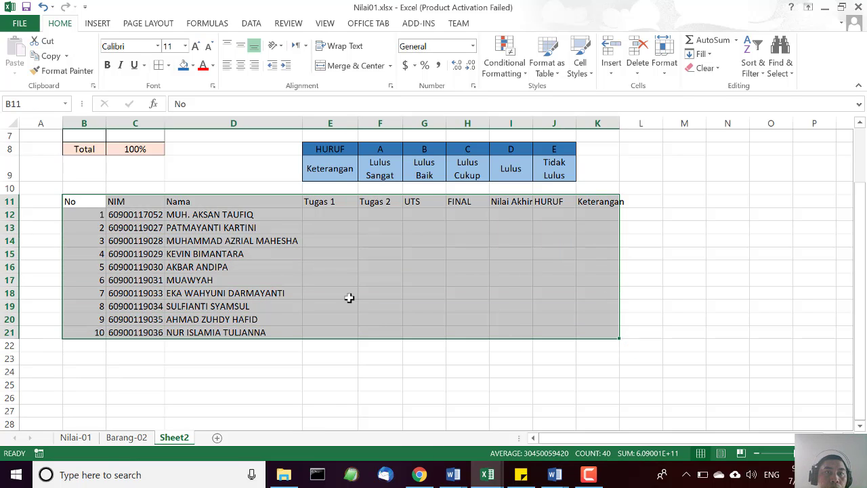
click(159, 65)
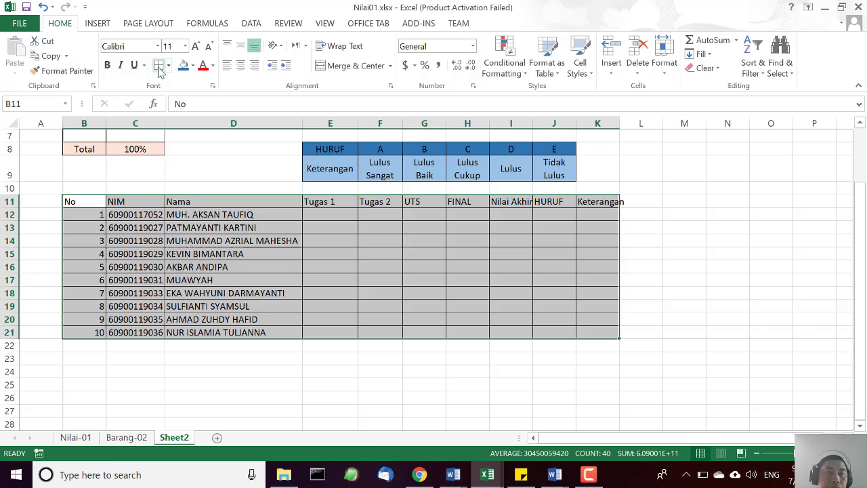
click(127, 241)
Make the student table's header row B11:K11 bold and centre it horizontally.
drag(84, 202, 613, 201)
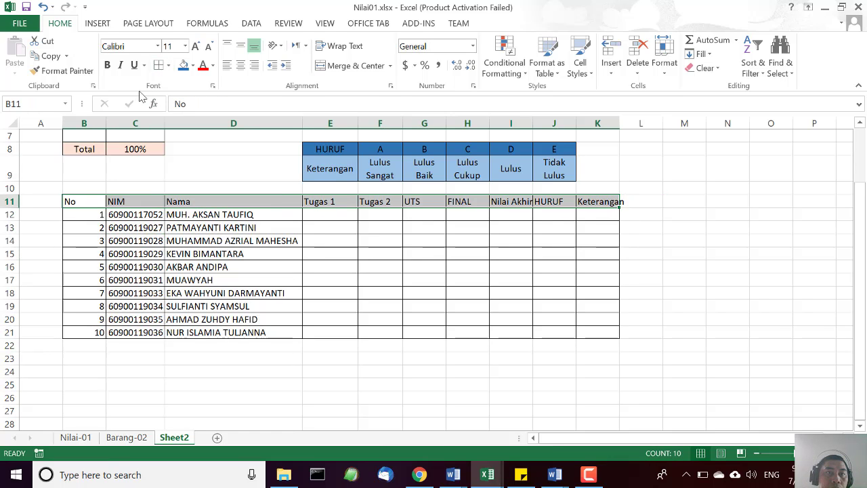
click(108, 67)
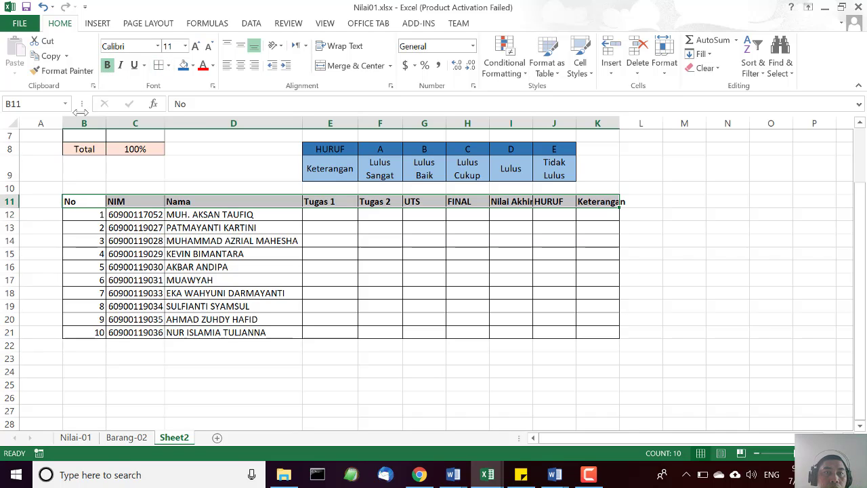
click(241, 66)
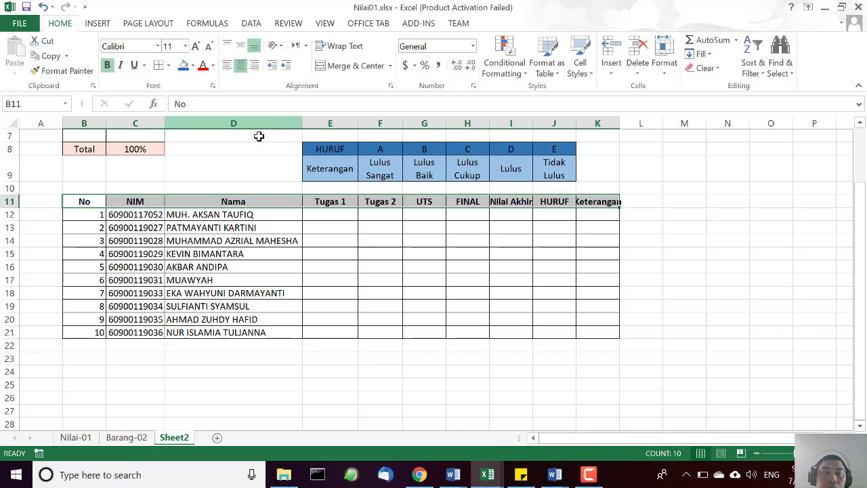
Increase the height of row 11 to about double and centre the headings B11:K11 vertically.
drag(9, 206, 10, 218)
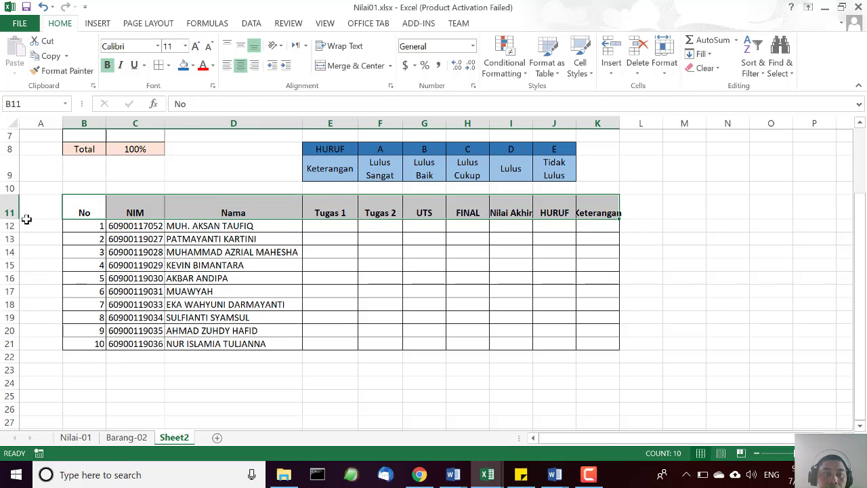
click(240, 45)
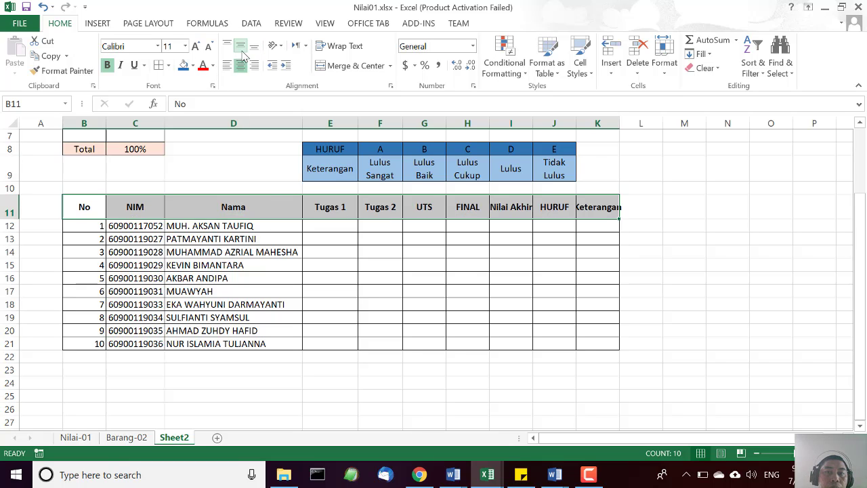
click(743, 266)
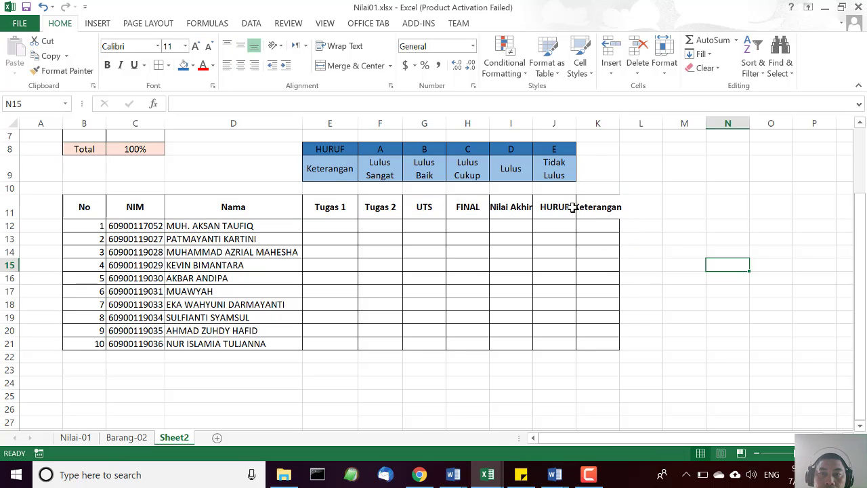
Wrap the Nilai Akhir heading in I11 and widen the Keterangan column K to nearly three times its width.
click(512, 207)
click(339, 46)
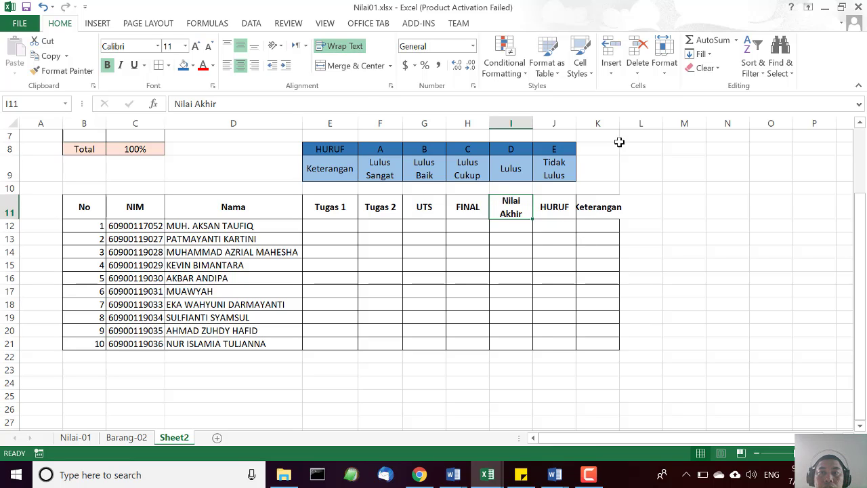
drag(621, 122, 700, 131)
click(780, 265)
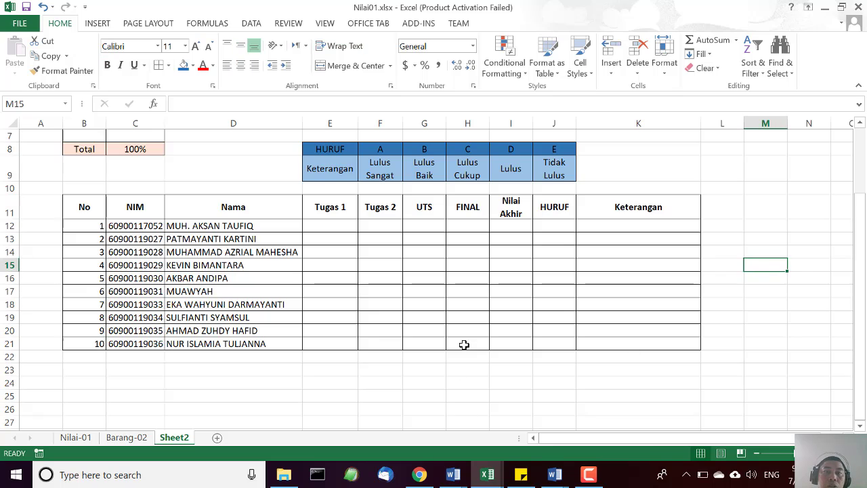
Enter the first student's scores in row 12: 89 for Tugas 1 and 80 for Tugas 2.
scroll(465, 342, up, 2)
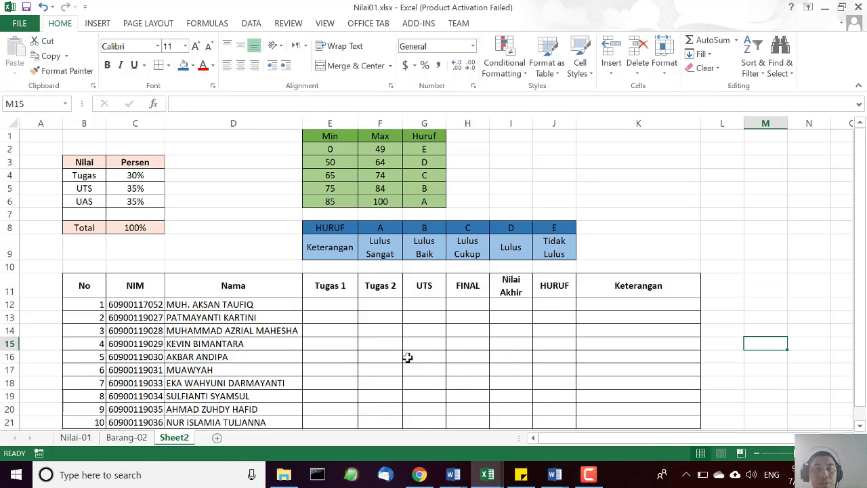
click(337, 304)
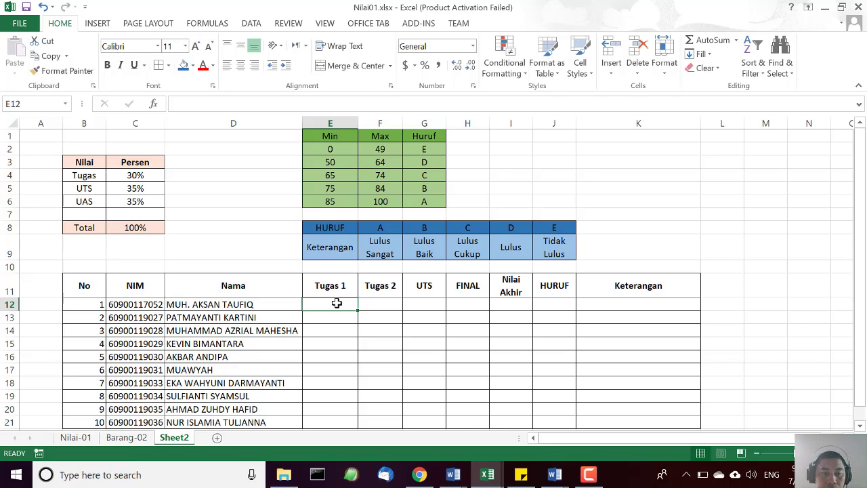
text(89)
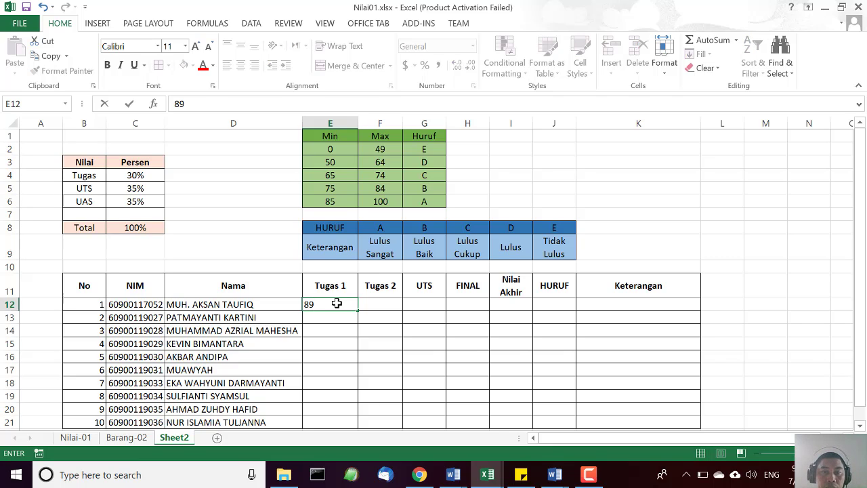
key(Tab)
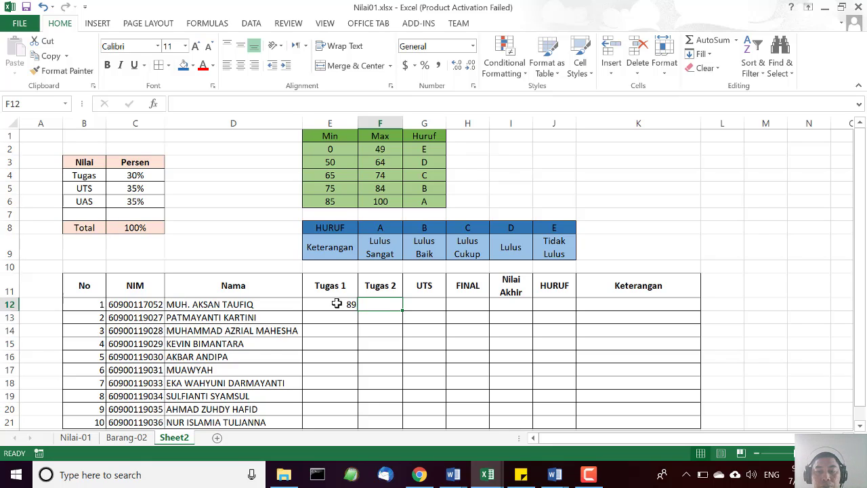
text(80)
key(Return)
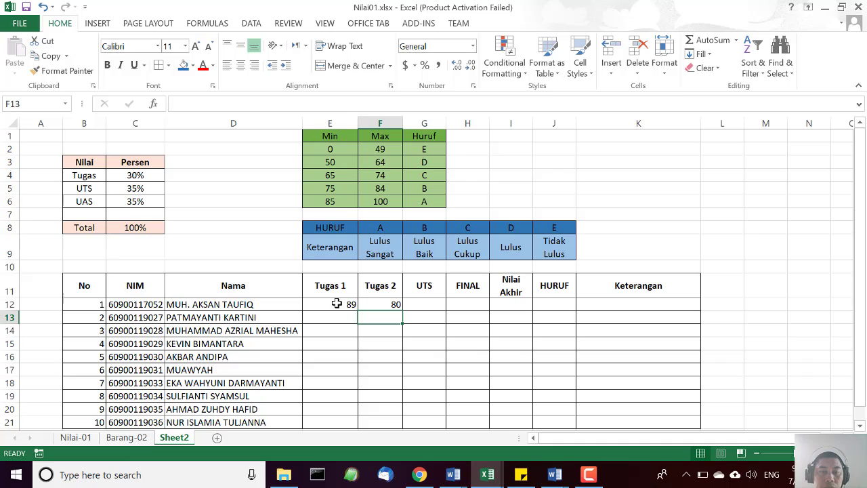
Enter the second student's scores in row 13: 67 for Tugas 1 and 90 for Tugas 2.
key(Left)
text(67)
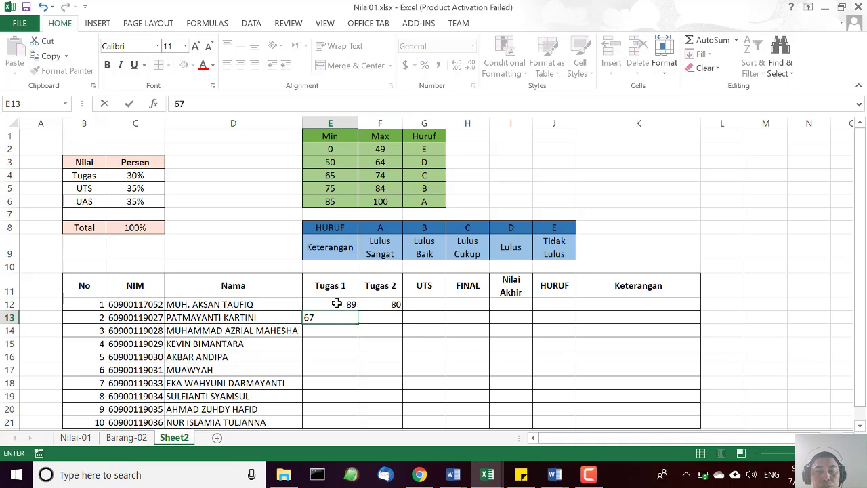
key(Tab)
text(90)
key(Tab)
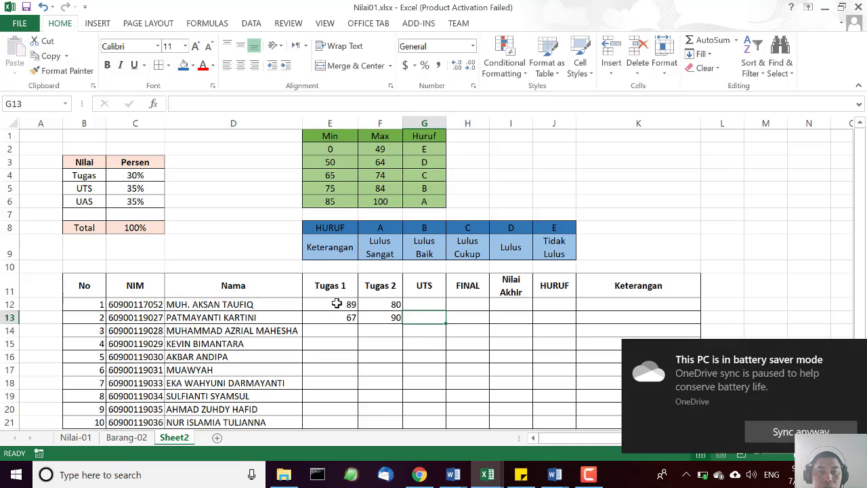
Enter 87 for both UTS and FINAL of the first student in G12 and H12.
key(Up)
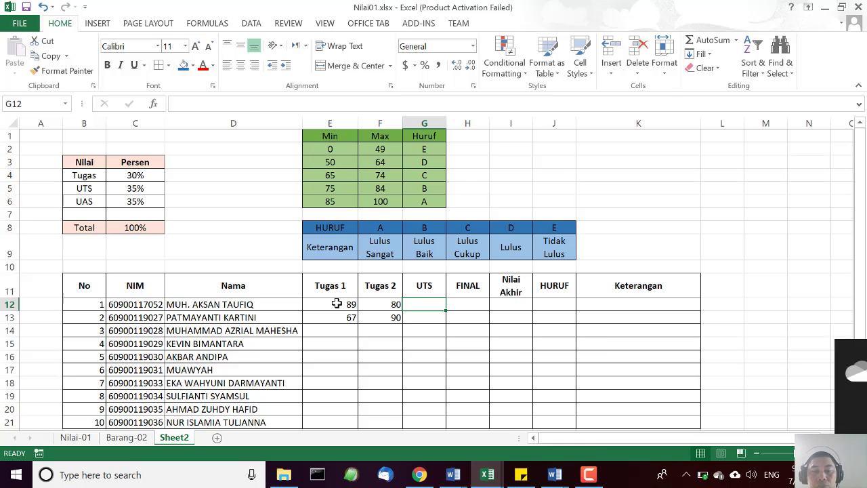
text(87)
key(Tab)
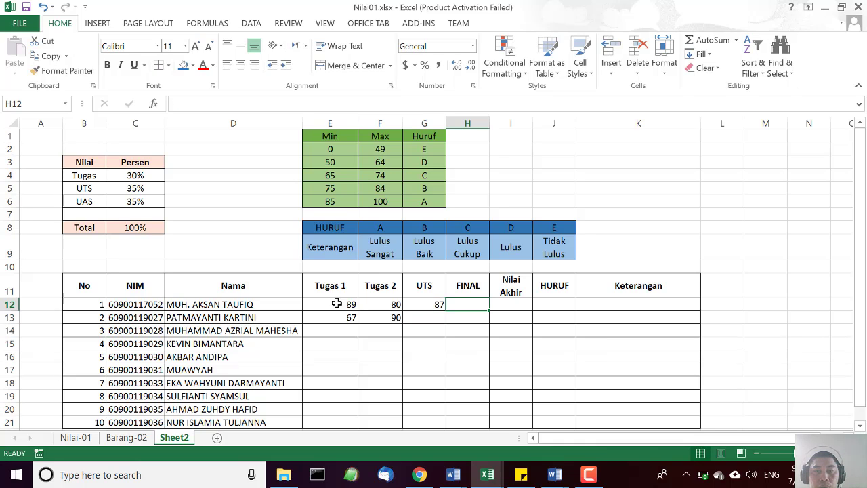
text(87)
key(Return)
Enter 90 for UTS and 87 for FINAL of the second student in G13 and H13.
text(90)
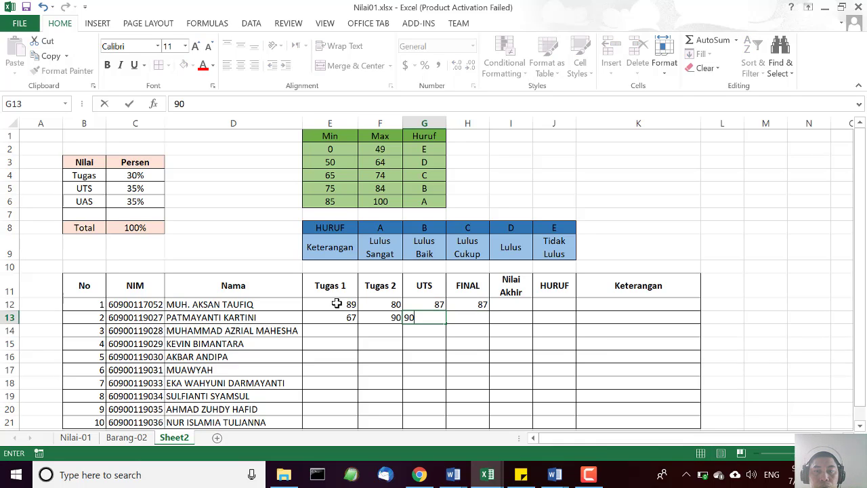
key(Tab)
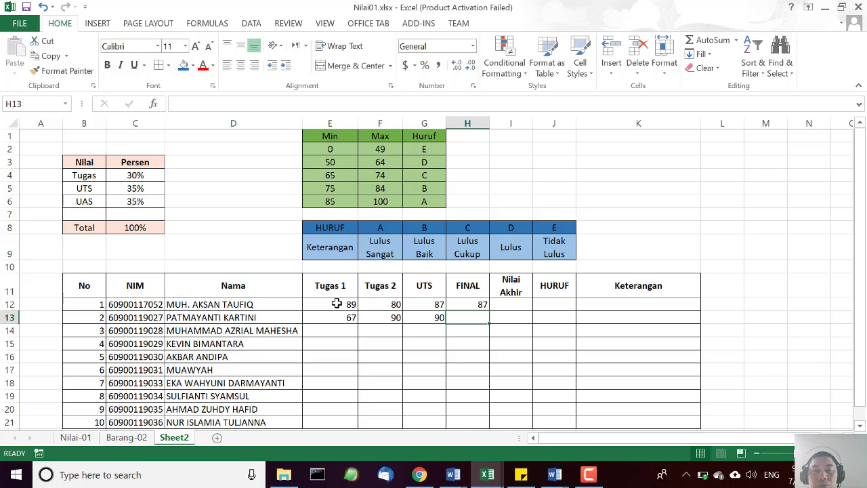
text(87)
key(Tab)
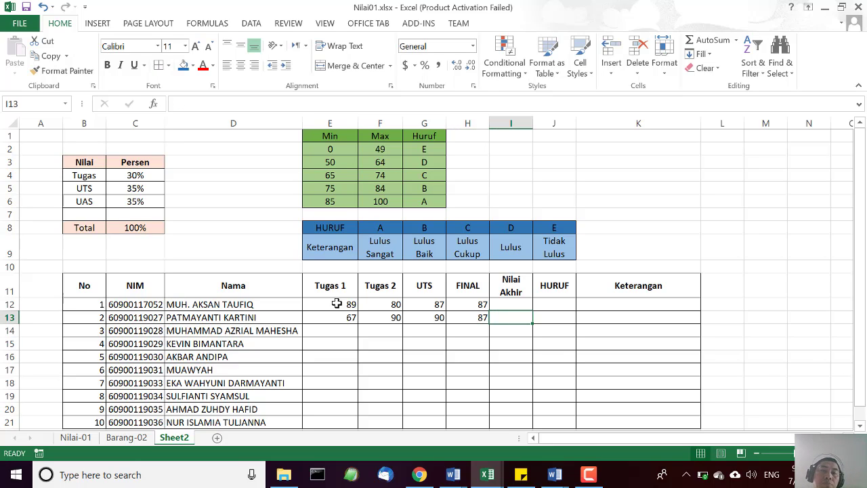
Centre the score cells E12:H21 of the student table horizontally.
scroll(399, 385, down, 2)
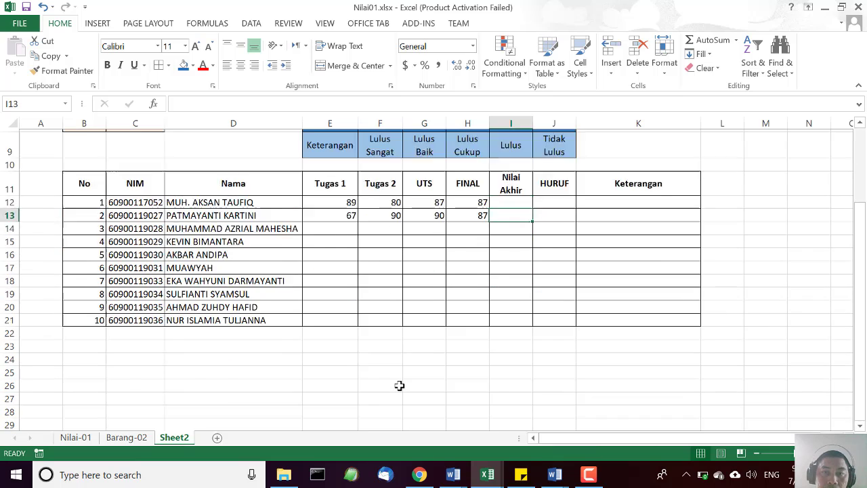
scroll(399, 385, up, 1)
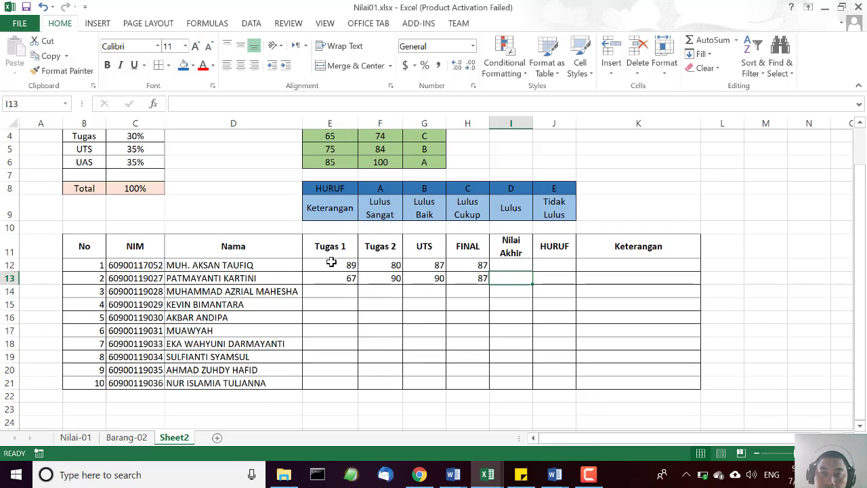
drag(332, 263, 467, 377)
click(240, 65)
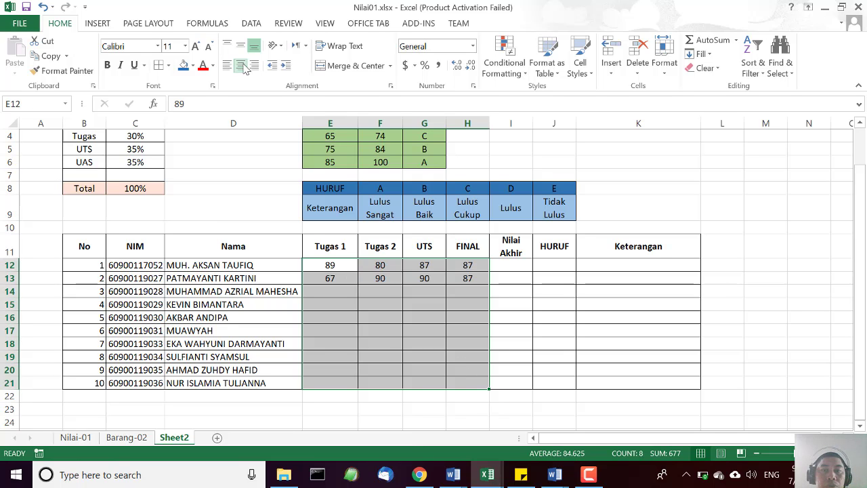
click(431, 341)
scroll(412, 322, up, 1)
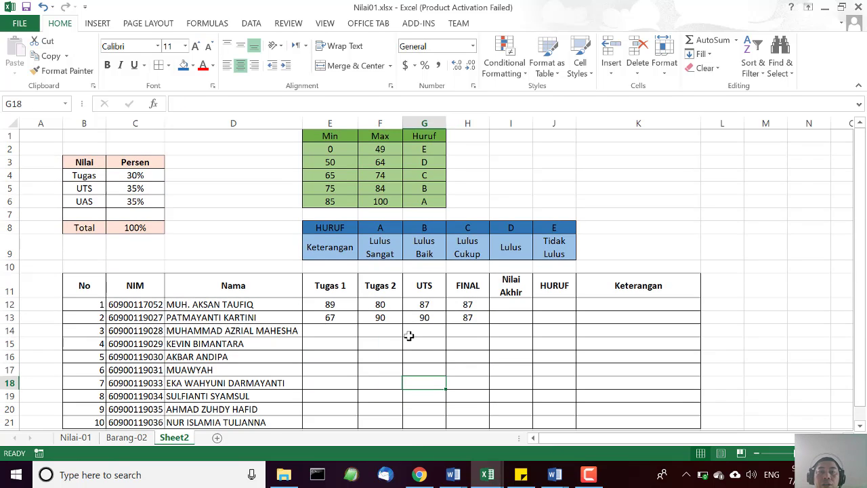
click(472, 359)
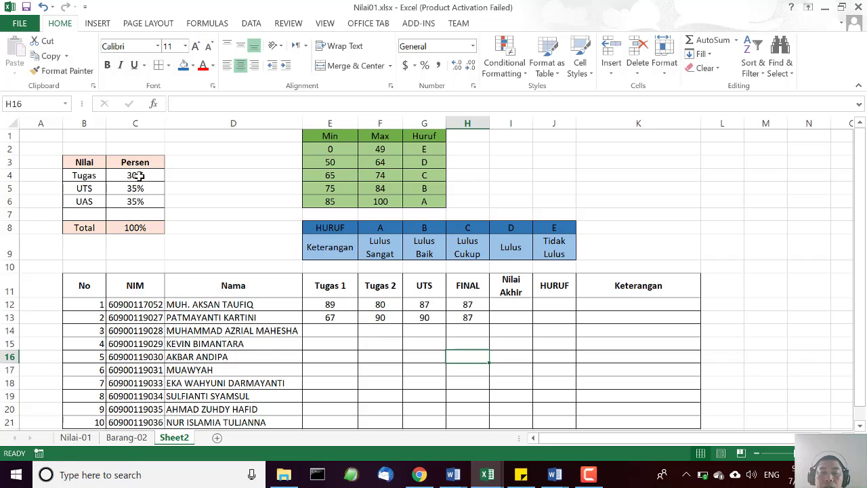
Switch to EditPad Lite and shrink its window so the worksheet's weight, grade and student tables stay visible beside it.
click(357, 477)
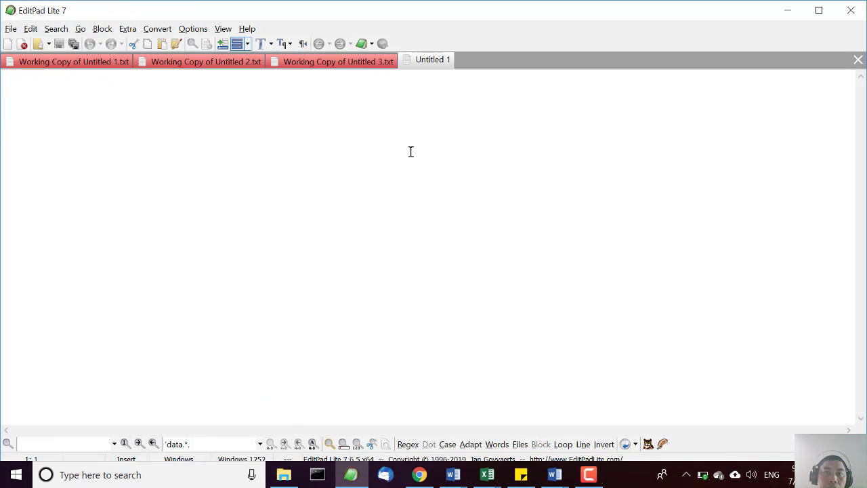
double_click(465, 15)
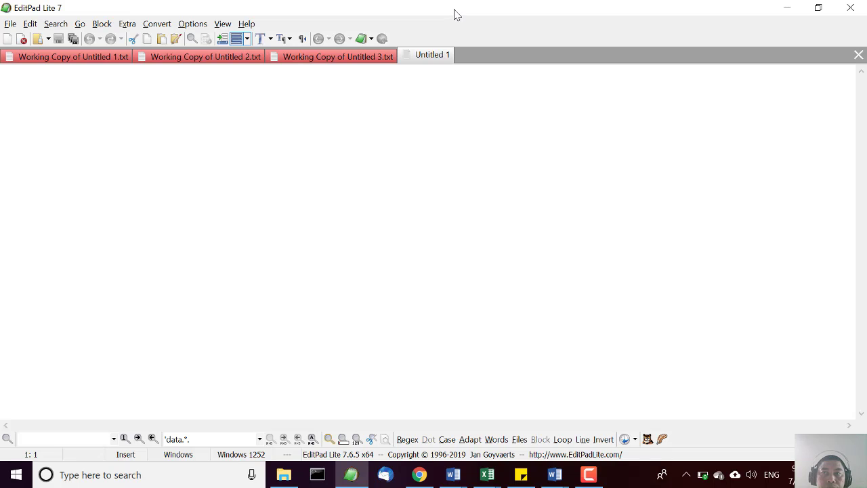
double_click(451, 11)
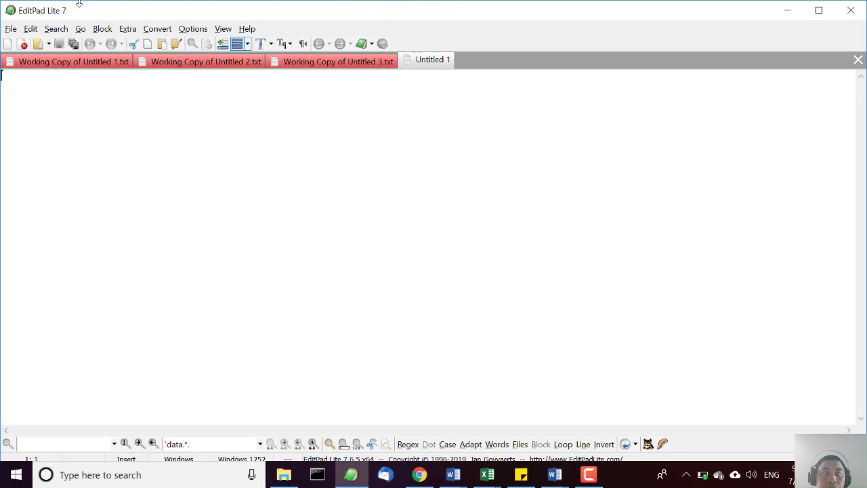
drag(78, 4, 253, 161)
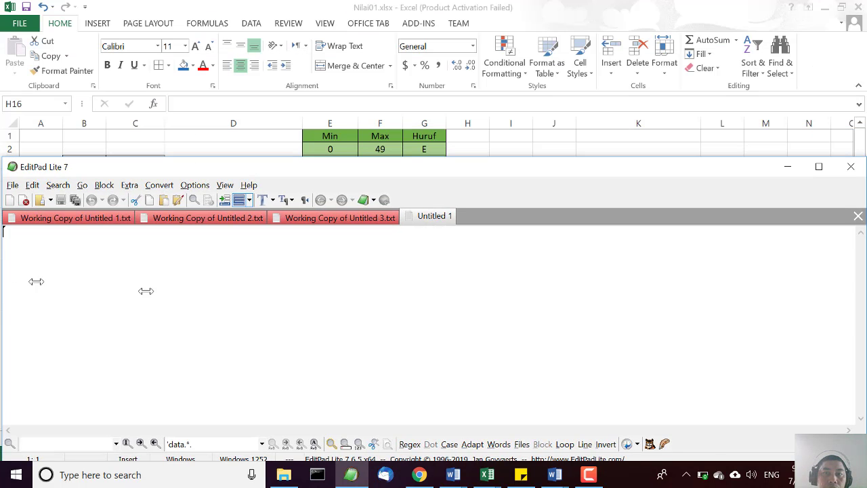
drag(146, 290, 539, 320)
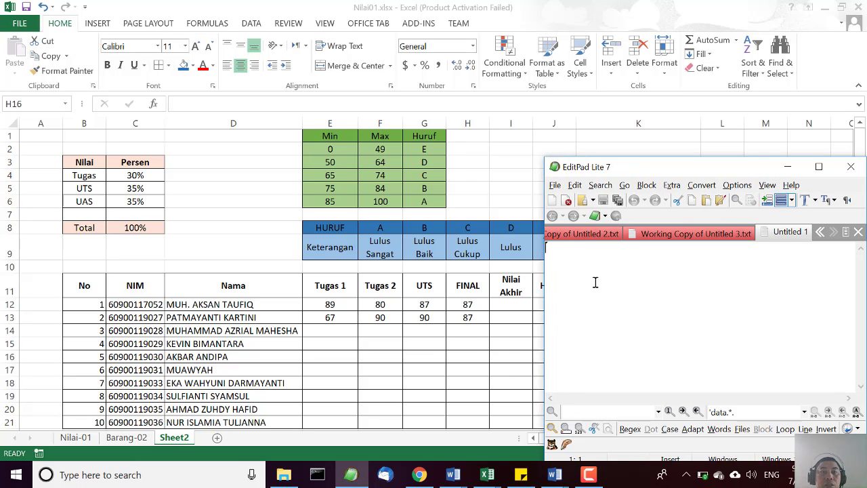
Write the averaged and weighted assignment term "(Tugas1+tugas2)/2*30%" in the blank text file.
text(Tuga)
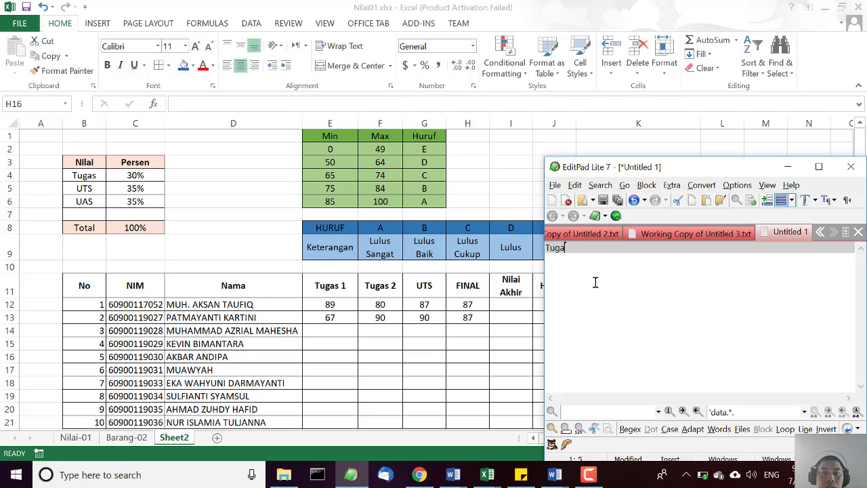
text(s1+)
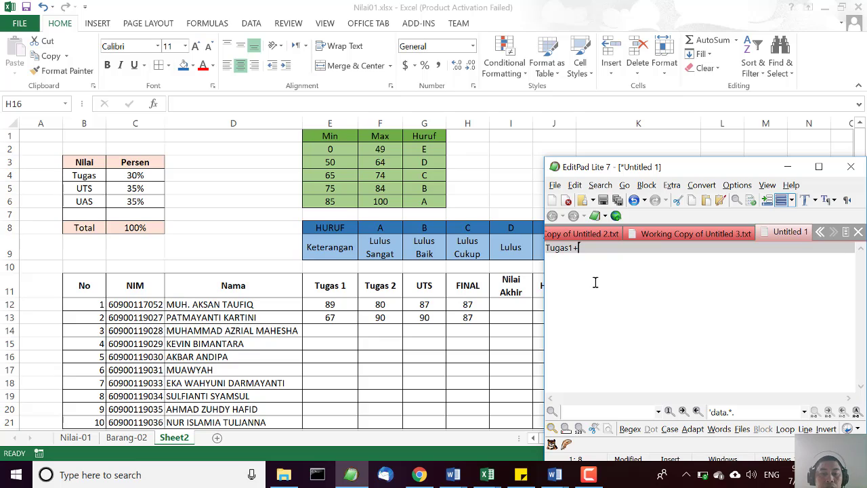
text(tug)
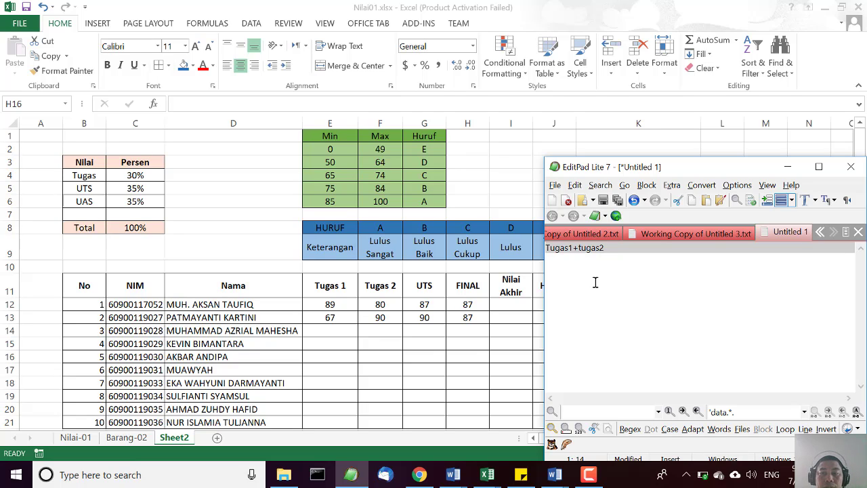
text(as2))
key(Home)
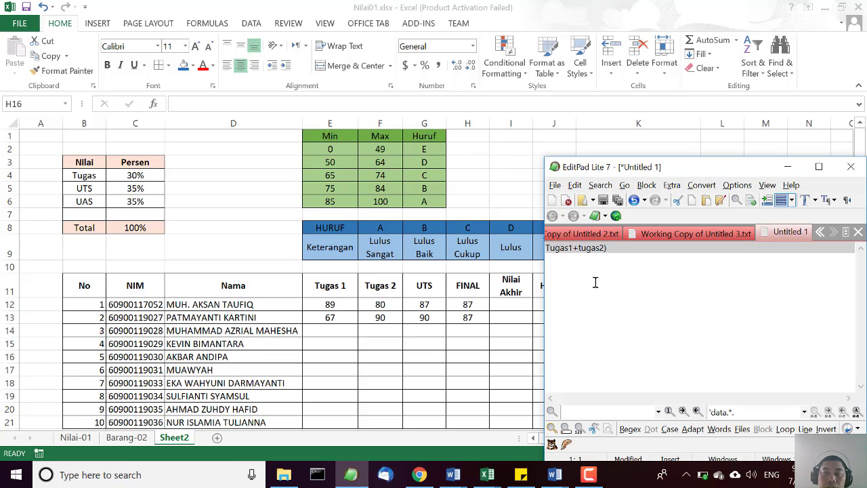
text(()
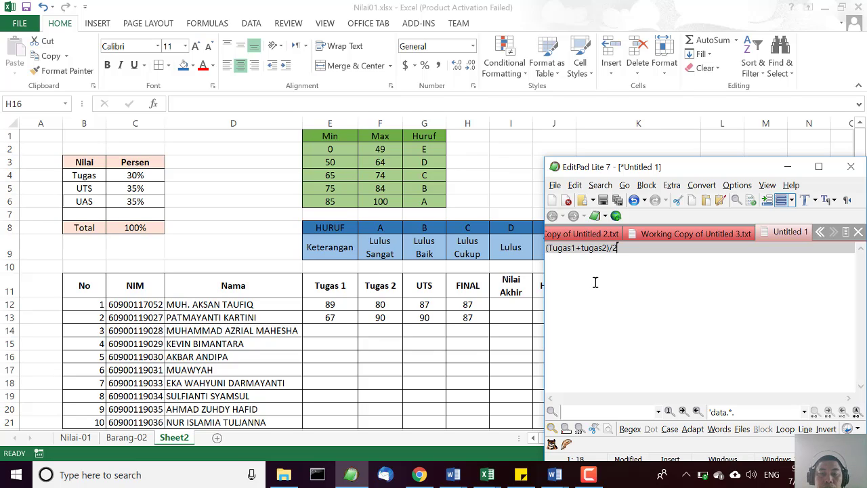
text(/2*30%)
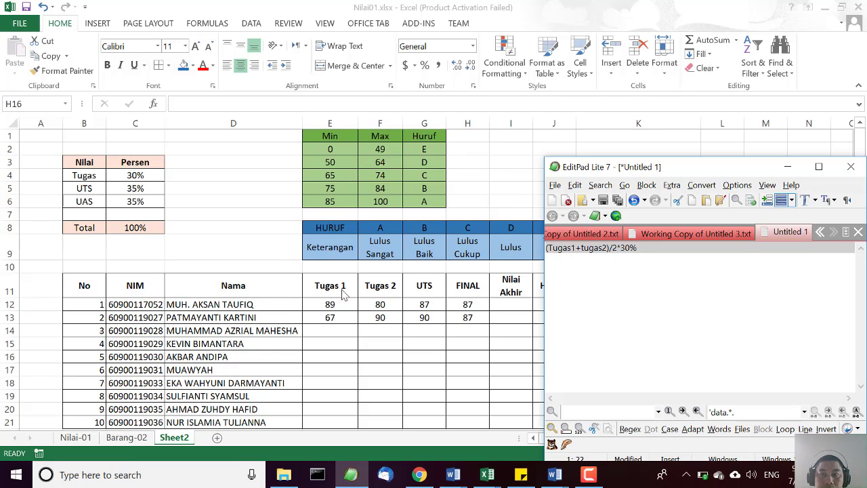
Add the UTS*35% term and bracket both terms so the line reads "((Tugas1+tugas2)/2*30% )+ (UTS*35%)".
text(+ UTS*35%)
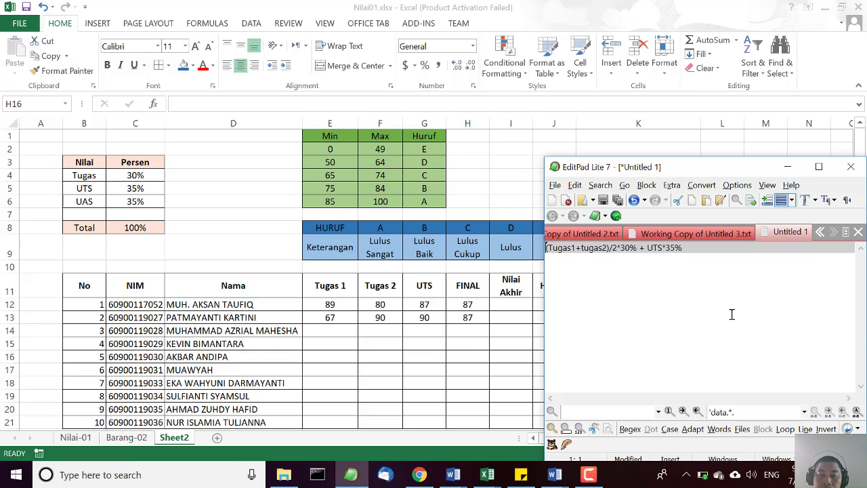
key(Home)
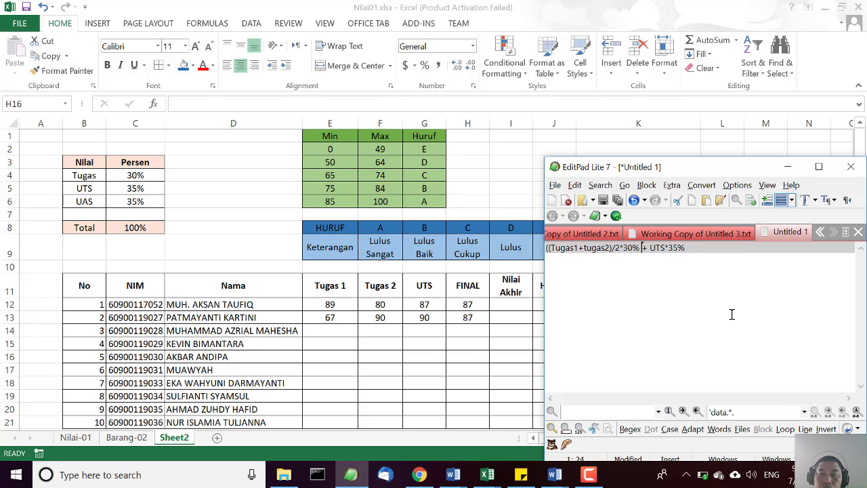
text()+ )
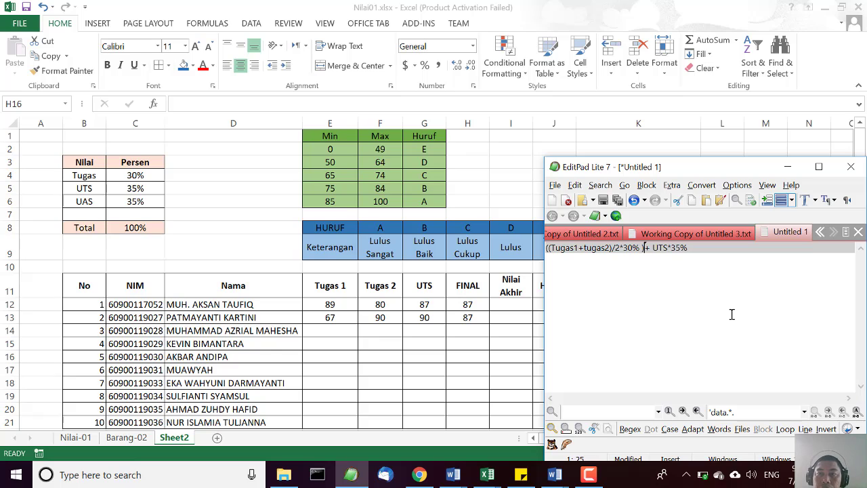
text(()
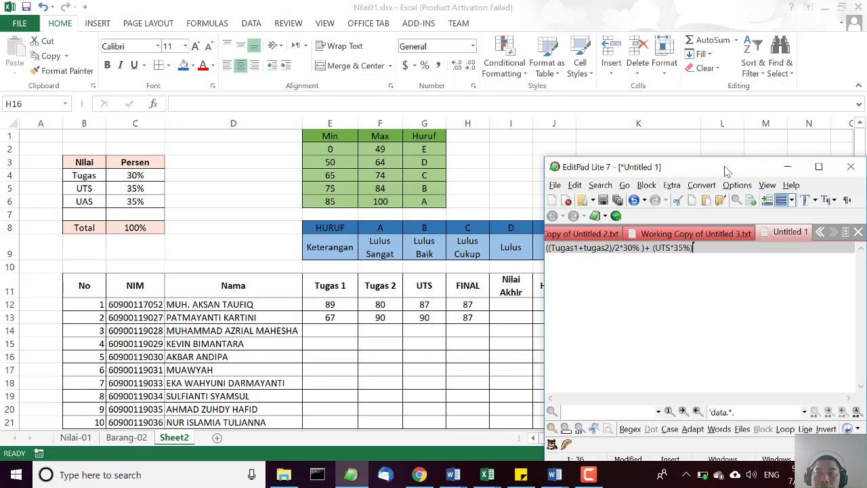
Append "+ (UAS*35%)" to the written formula and move the text window clear of the score columns.
drag(725, 171, 671, 164)
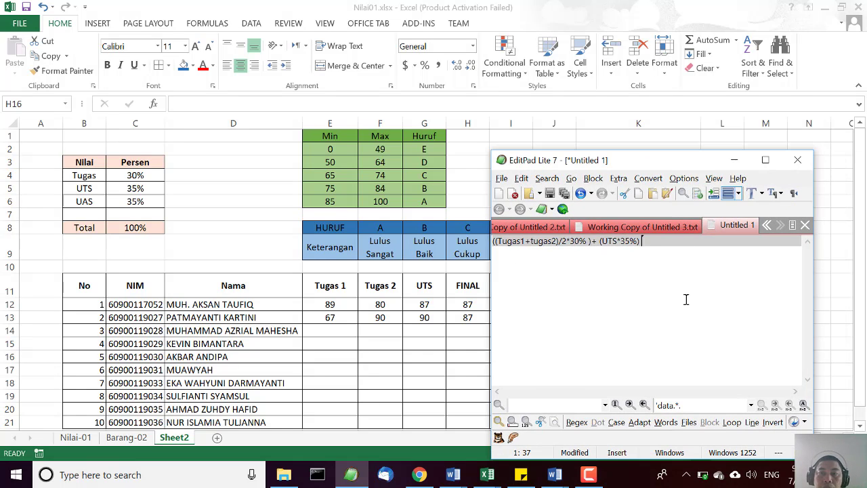
text((UAS)
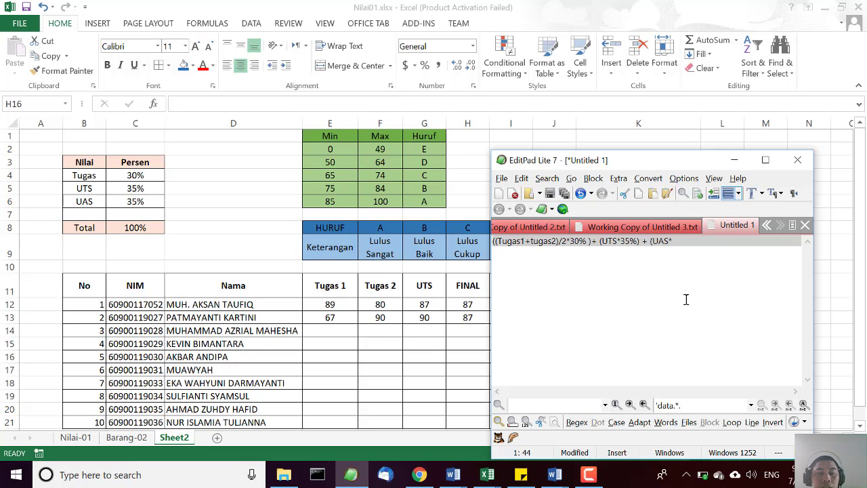
text(*35%)
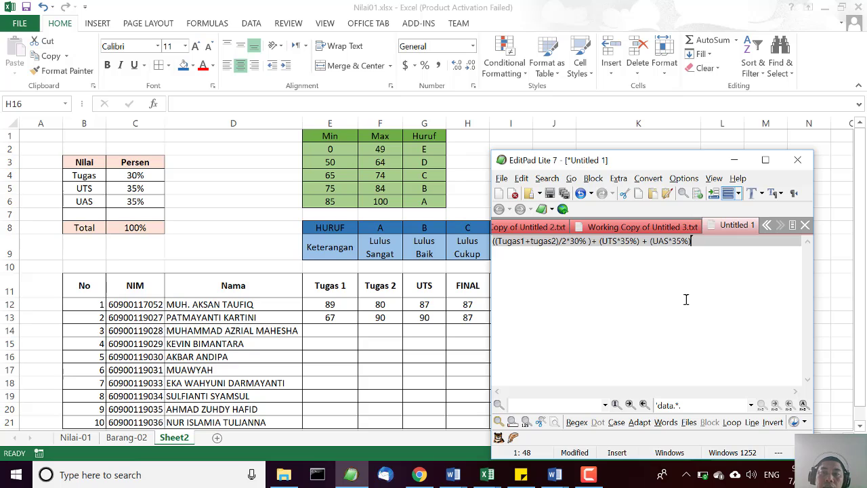
drag(669, 163, 741, 169)
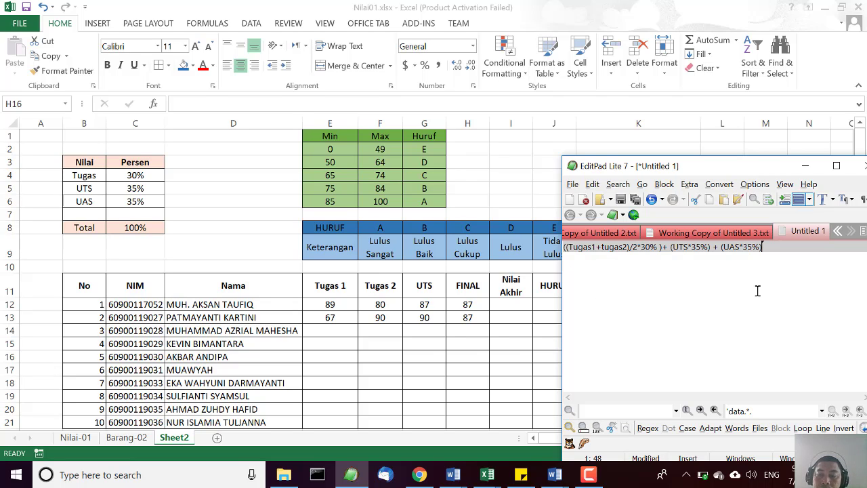
Two lines below the written formula, write its assignment term with cell references as "((E12+F12)/2*$C$4)".
key(Return)
key(Return)
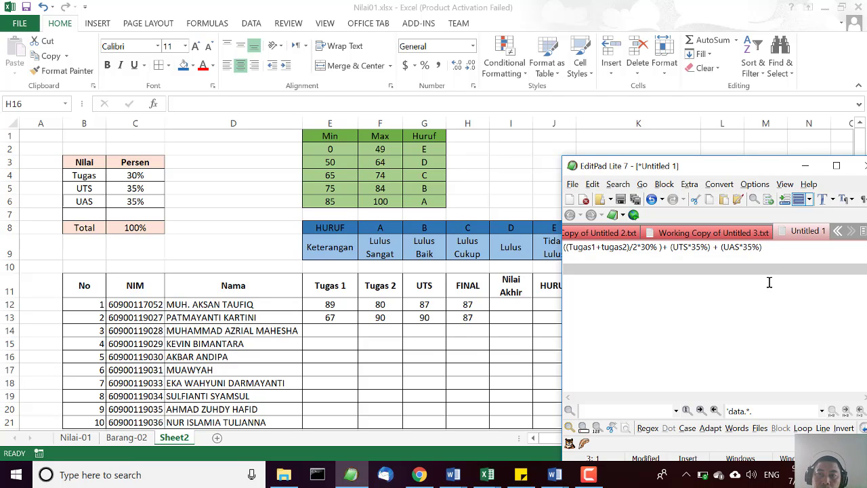
drag(745, 169, 629, 168)
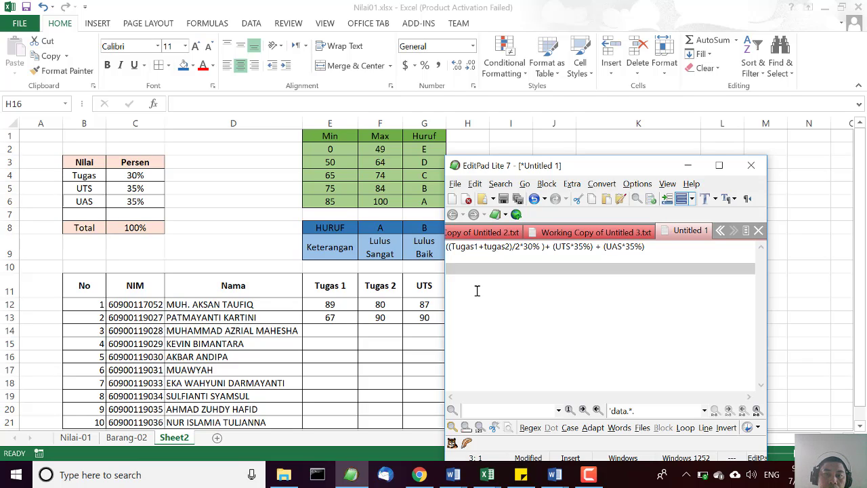
text((()
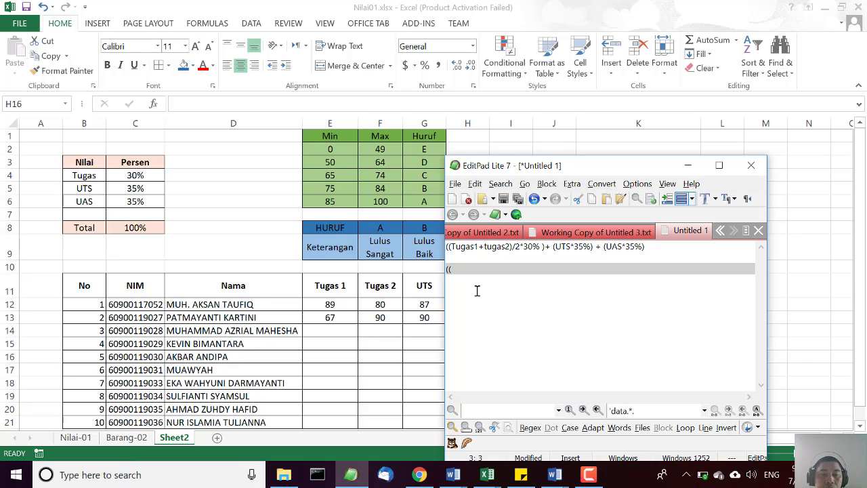
text(E)
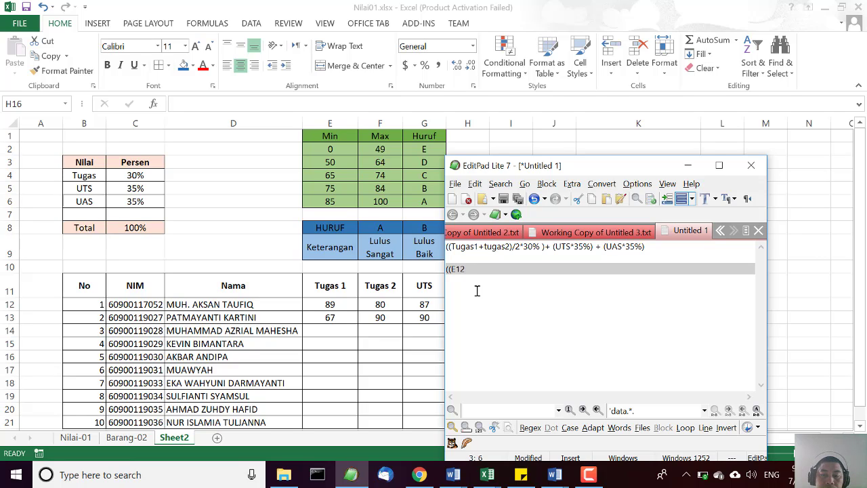
text(12)
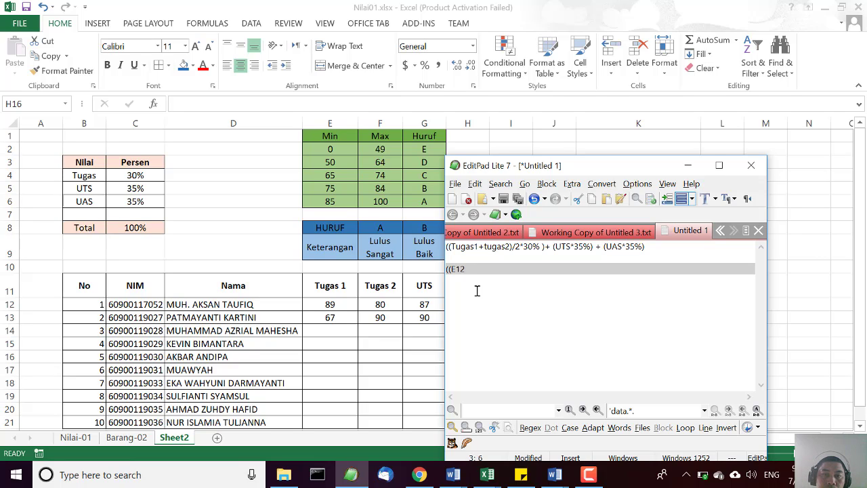
text(+)
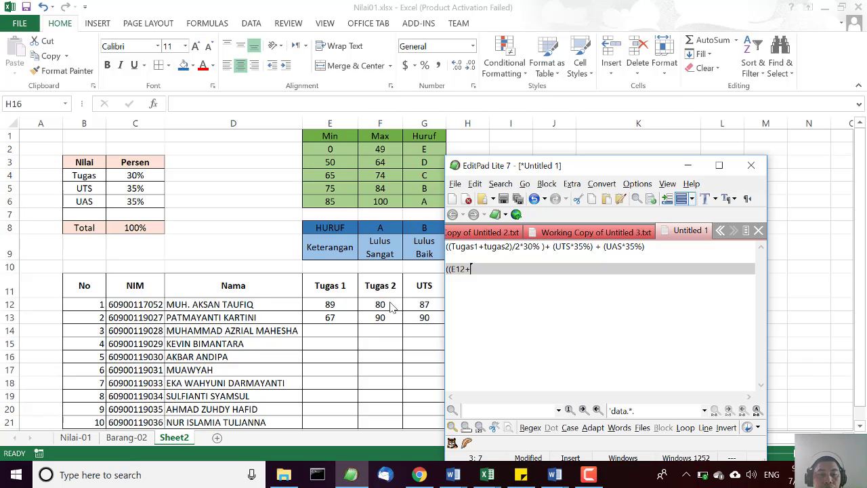
text(F12)
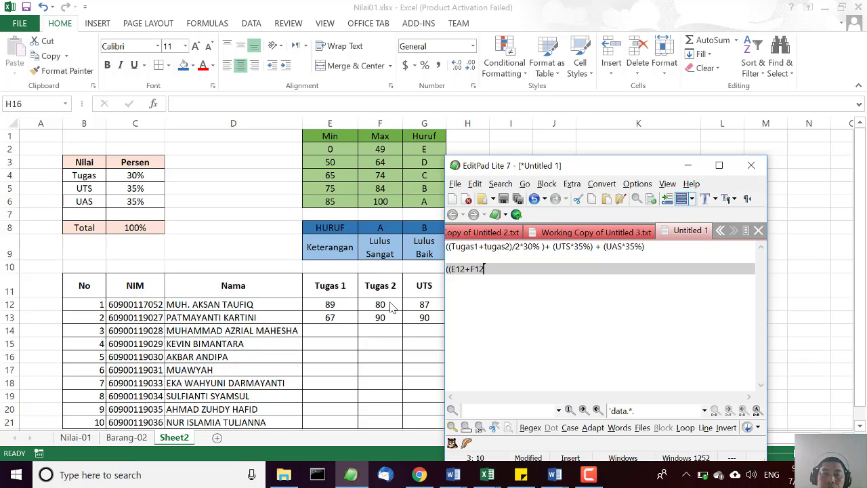
text()/)
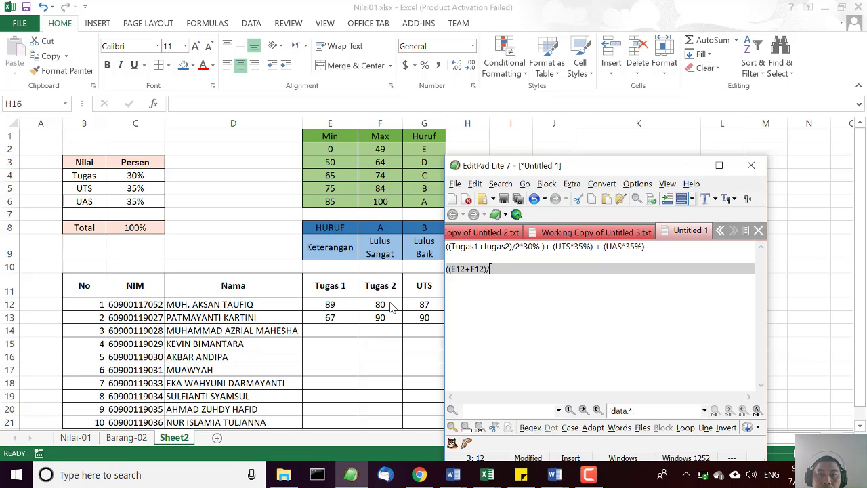
text(2*$)
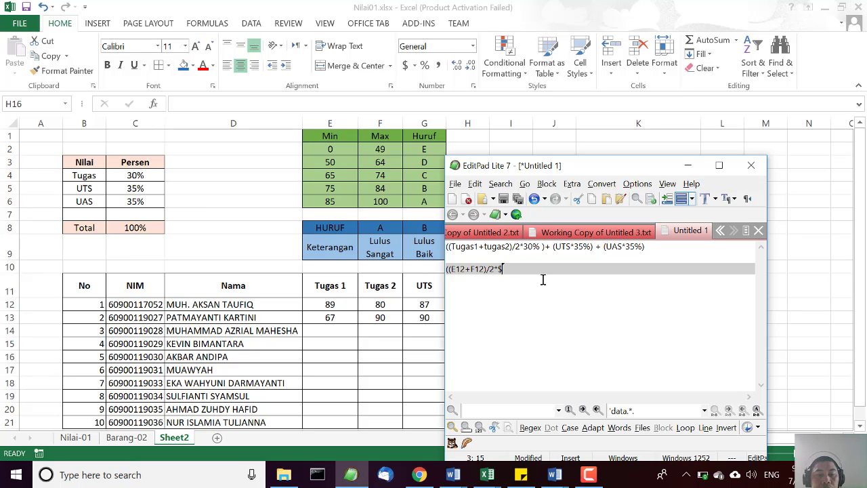
text(C$4)
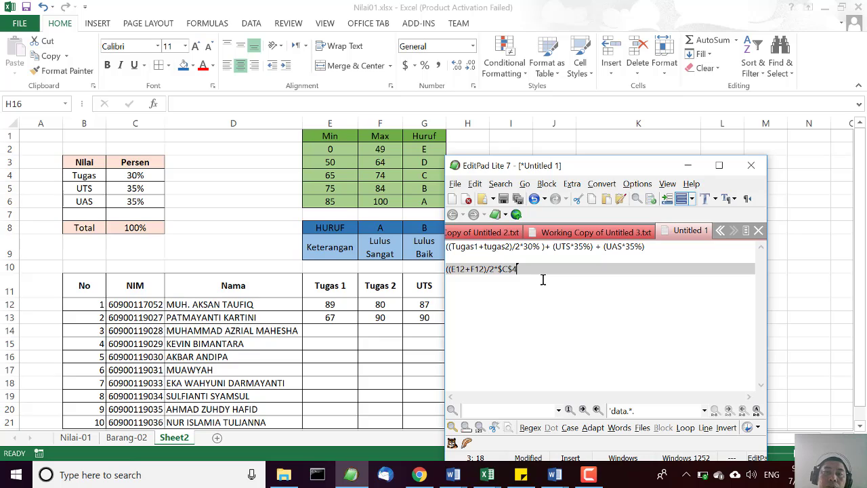
text())
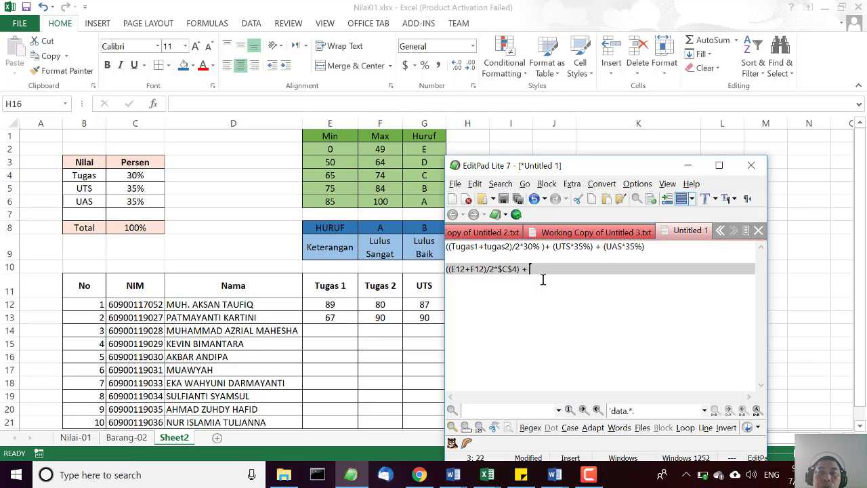
Append the UTS term "+ (G12*$C$5)" to the cell-reference formula, keeping the text window clear of the UTS column.
text(+ ()
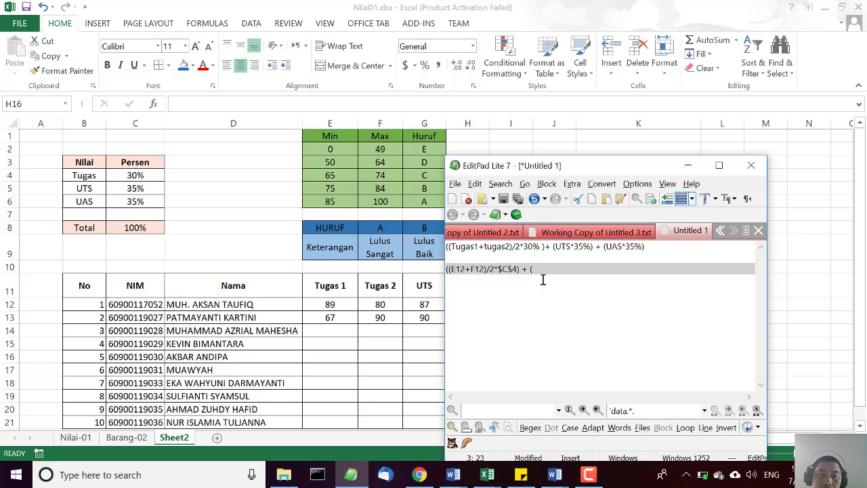
drag(601, 169, 630, 170)
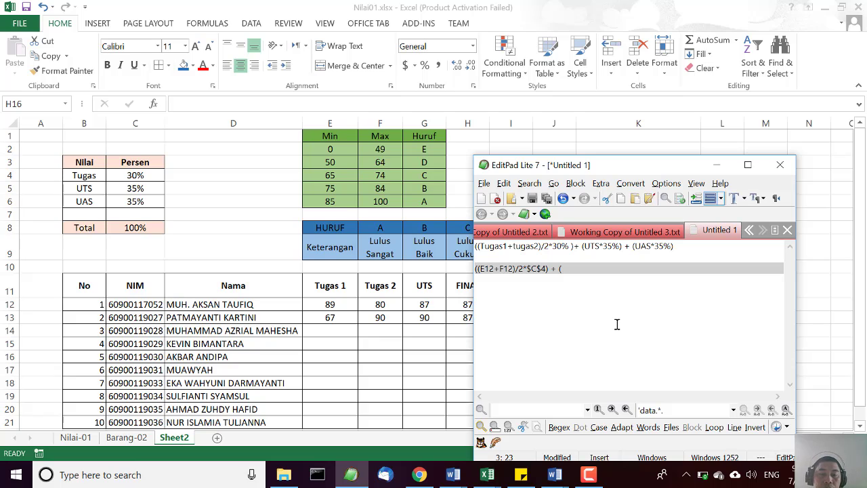
text(G1)
text(C5)
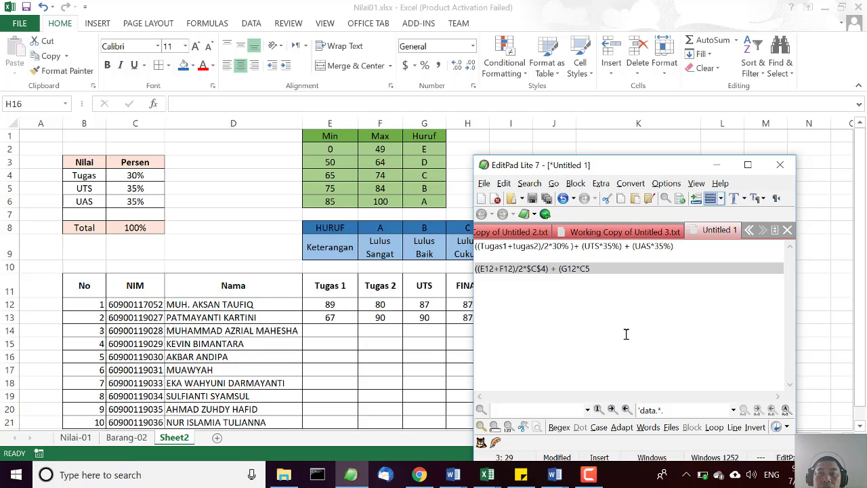
key(Left)
key(Left)
text($)
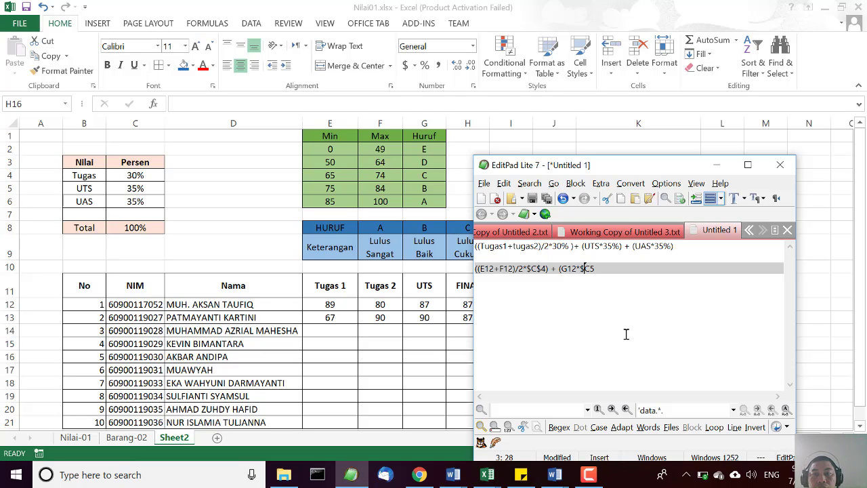
key(Right)
text($)
key(Right)
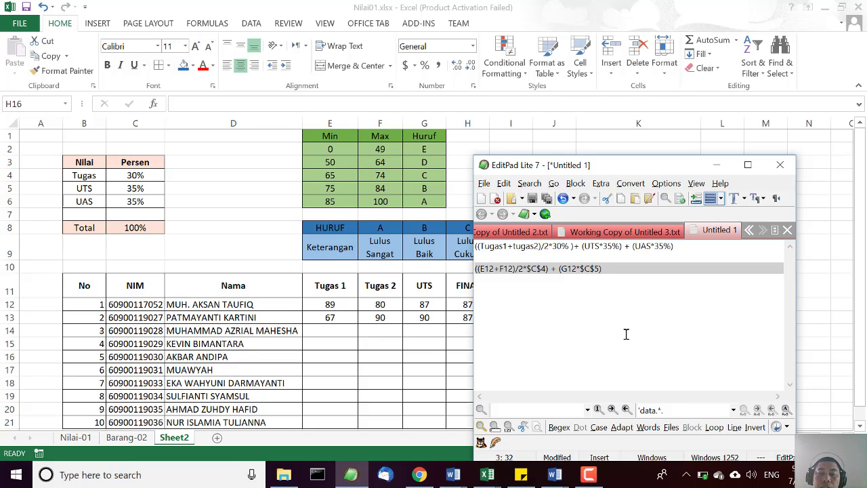
Complete the cell-reference formula with the UAS term "+ (H12*$C$6)", moving the text window clear of the FINAL column.
text(+ ()
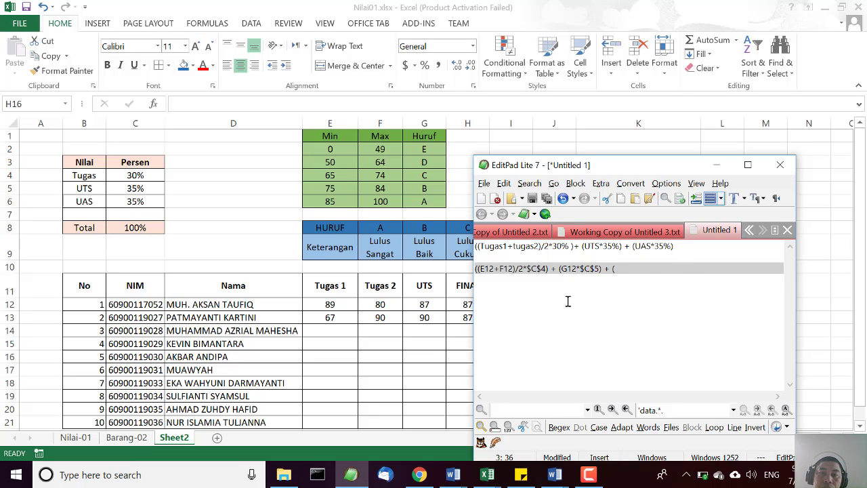
drag(540, 165, 577, 156)
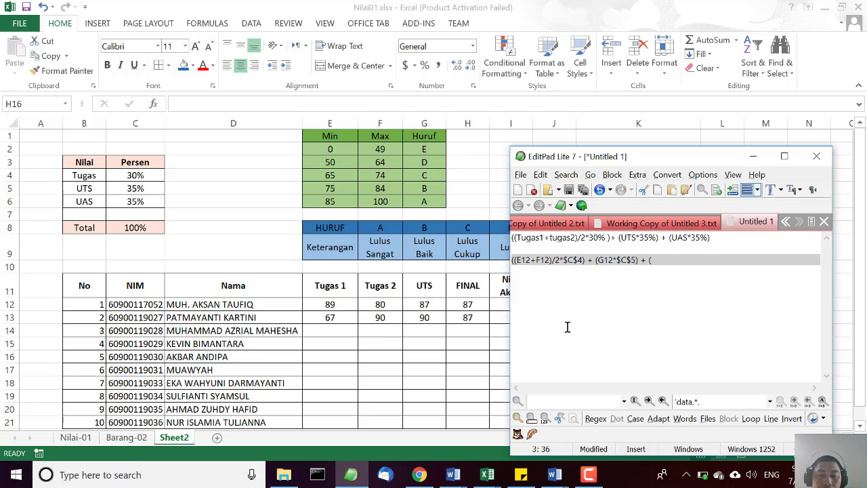
text(12*)
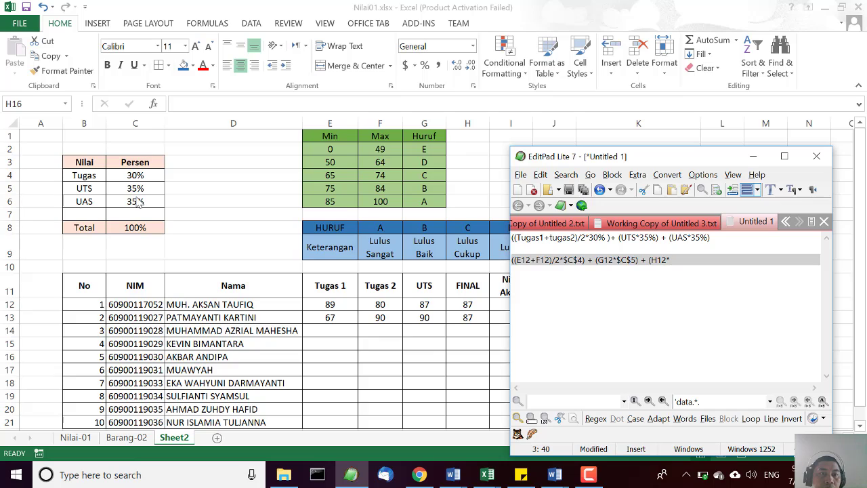
text(C6)
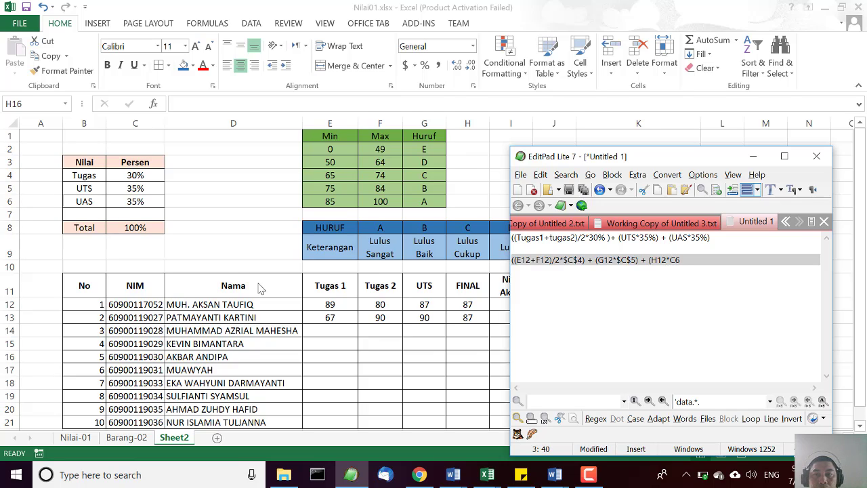
text($)
key(Right)
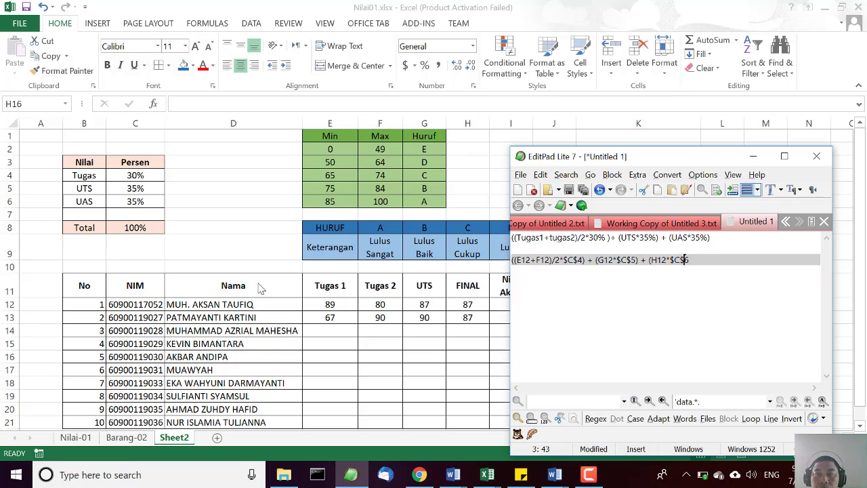
text())
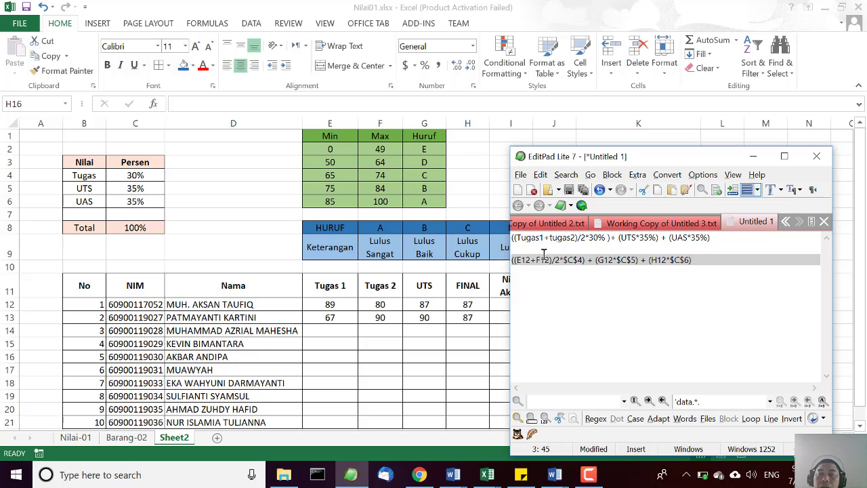
drag(514, 238, 710, 246)
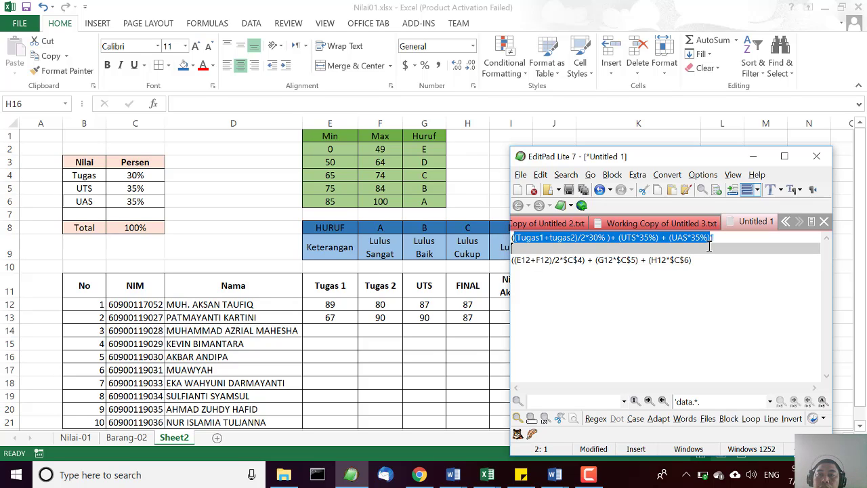
click(717, 237)
click(525, 236)
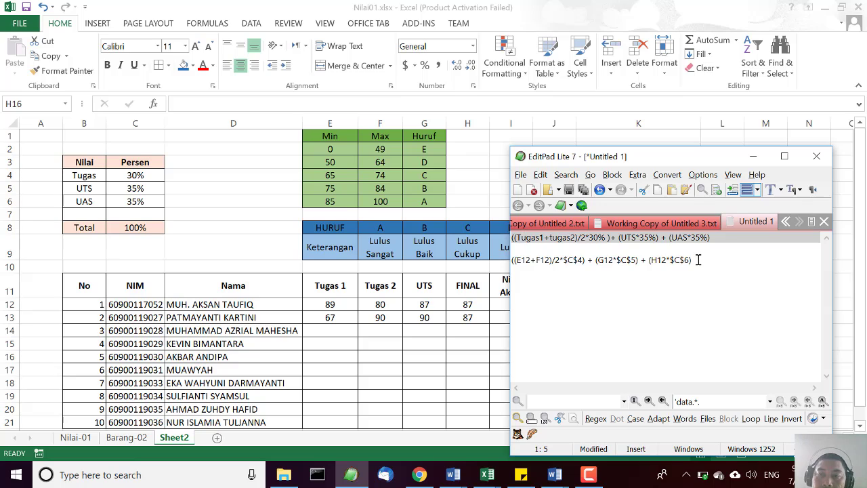
drag(698, 260, 513, 256)
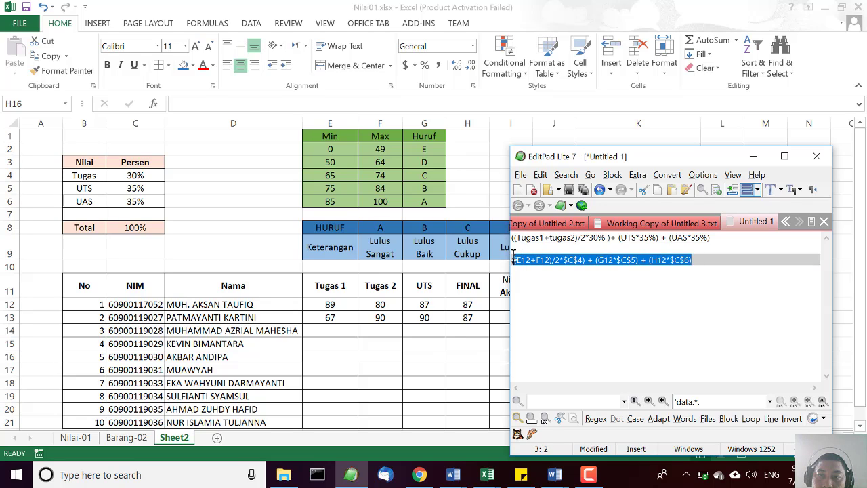
right_click(544, 257)
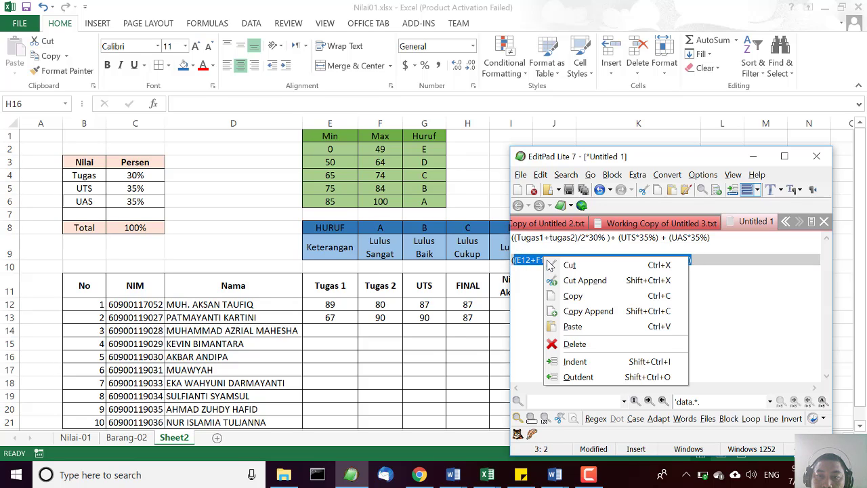
click(525, 298)
Copy the whole cell-reference formula line and move the text window clear of the Nilai Akhir column.
click(515, 260)
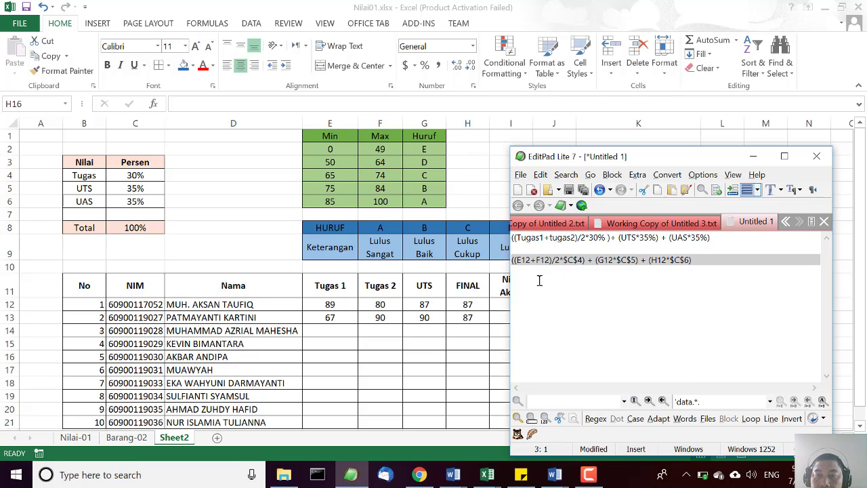
key(shift+End)
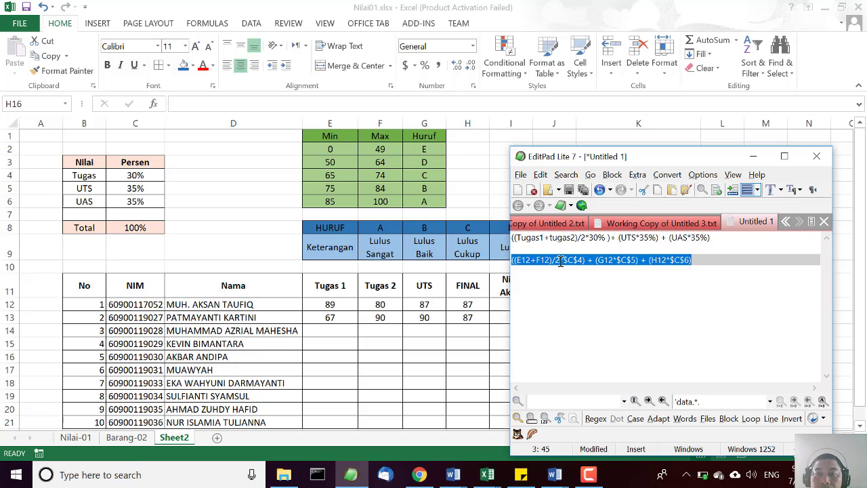
right_click(559, 261)
click(589, 301)
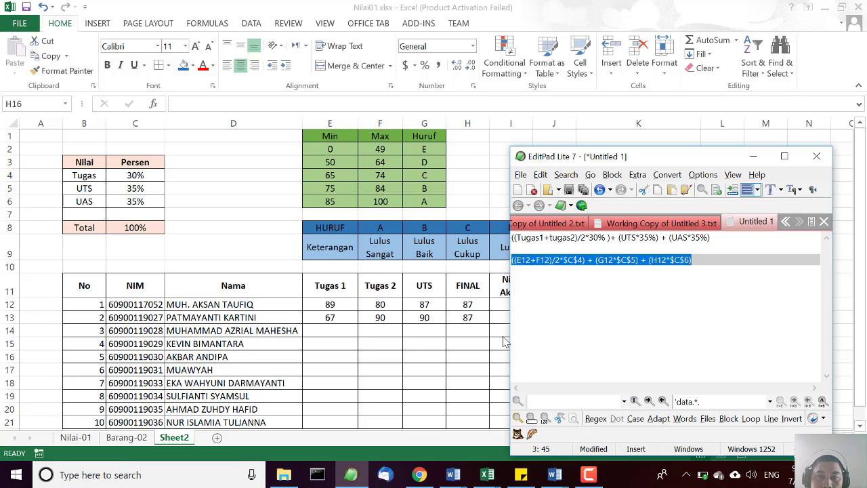
drag(567, 157, 644, 153)
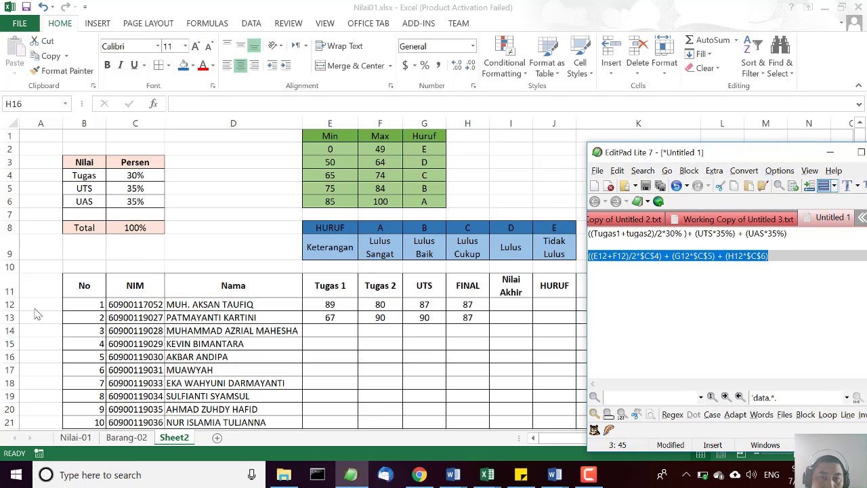
In the Excel sheet, enter an equals sign followed by the copied formula in I12, the first Nilai Akhir cell.
double_click(509, 303)
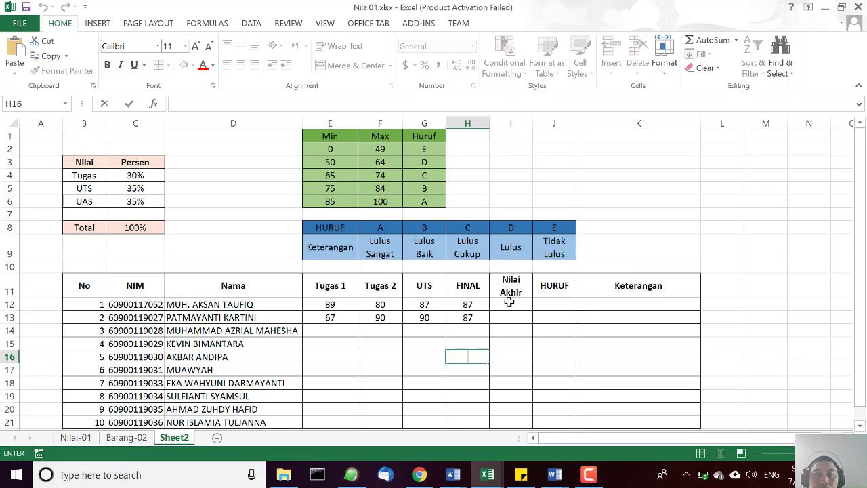
click(509, 303)
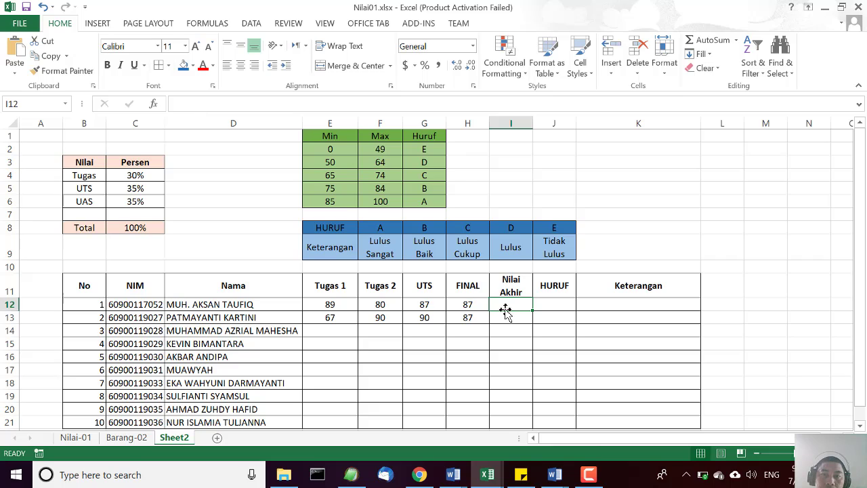
text(=)
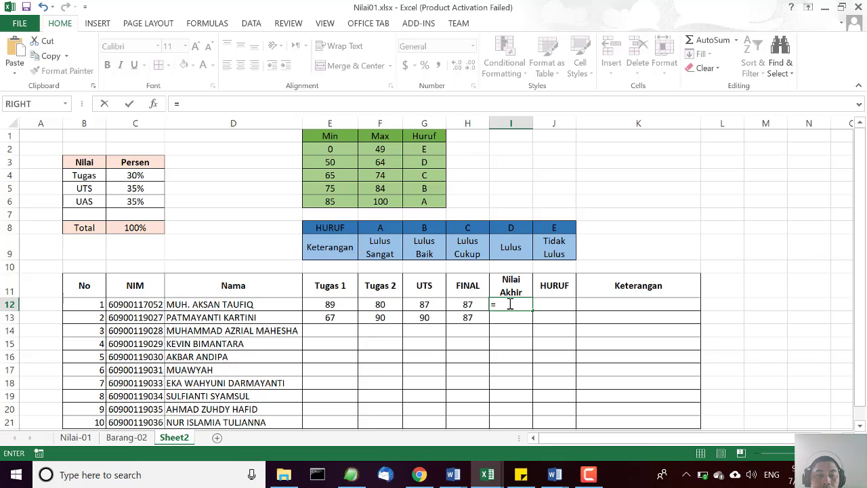
key(ctrl+v)
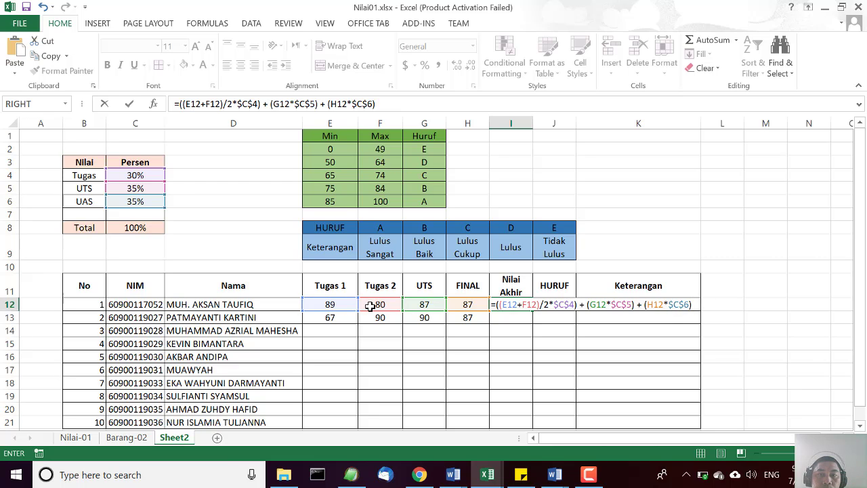
key(Return)
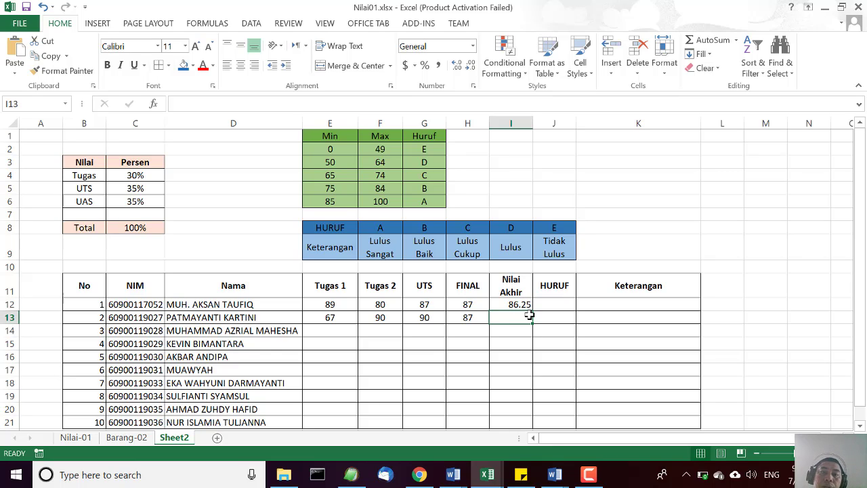
Set the first student's Tugas 1, Tugas 2, UTS and FINAL scores in row 12 all to 100.
click(343, 306)
text(1)
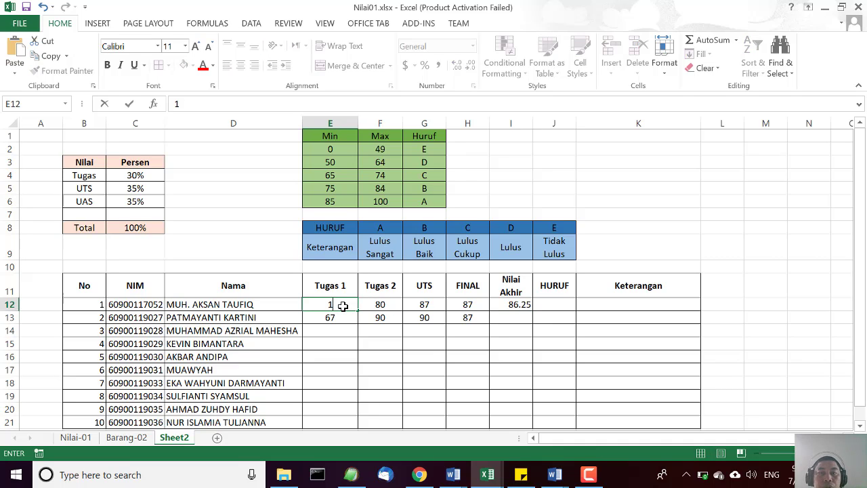
text(00)
key(Tab)
text(100)
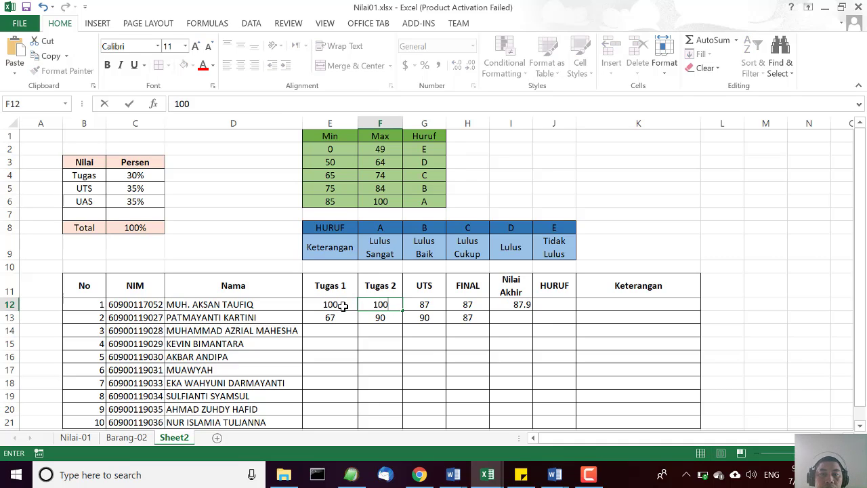
key(Tab)
text(100)
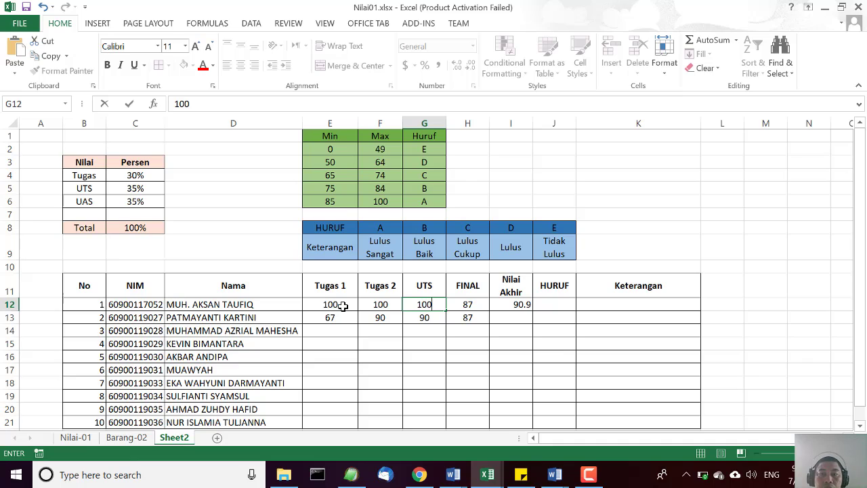
key(Tab)
text(100)
key(Tab)
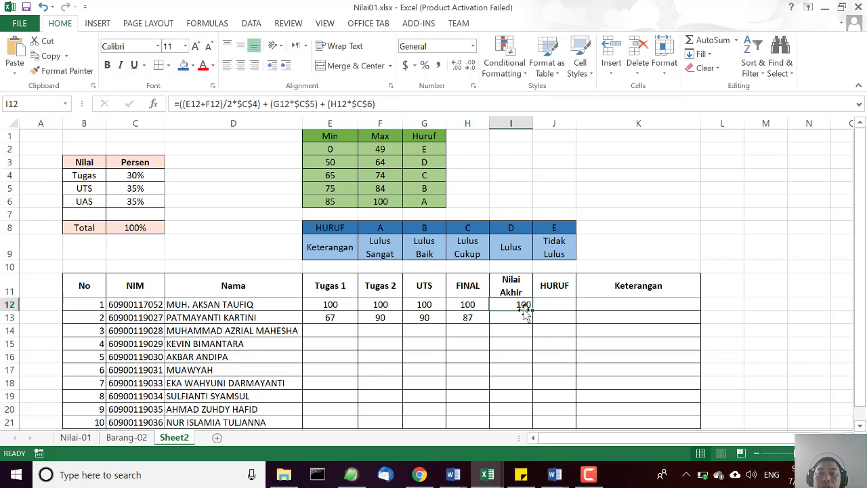
Enter the Tugas 1 scores 87, 88, 45, 67, 89, 96, 78 and 88 in E14 through E21.
scroll(512, 332, down, 1)
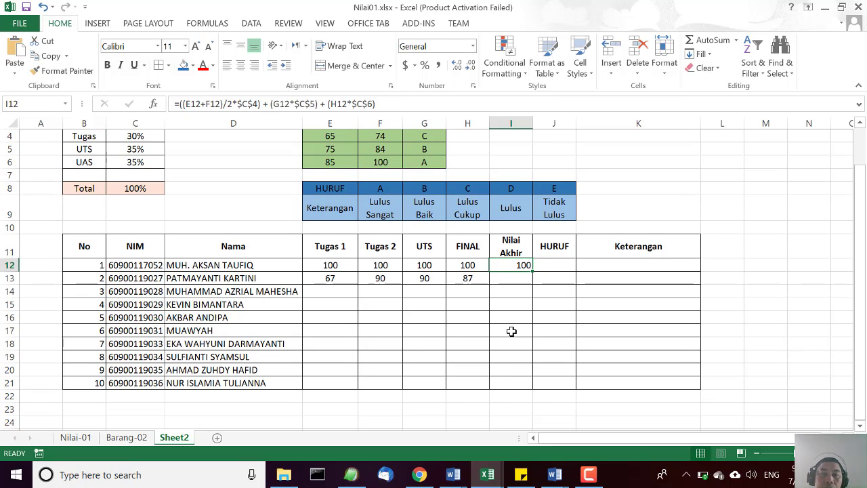
click(341, 291)
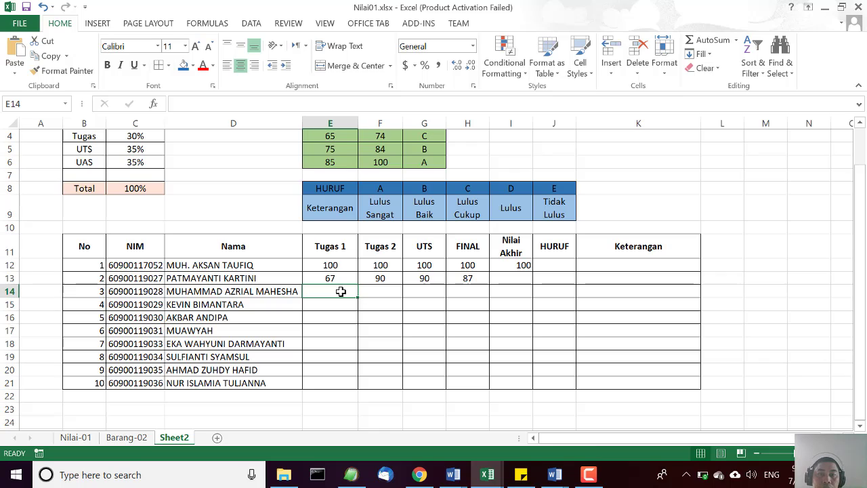
text(87)
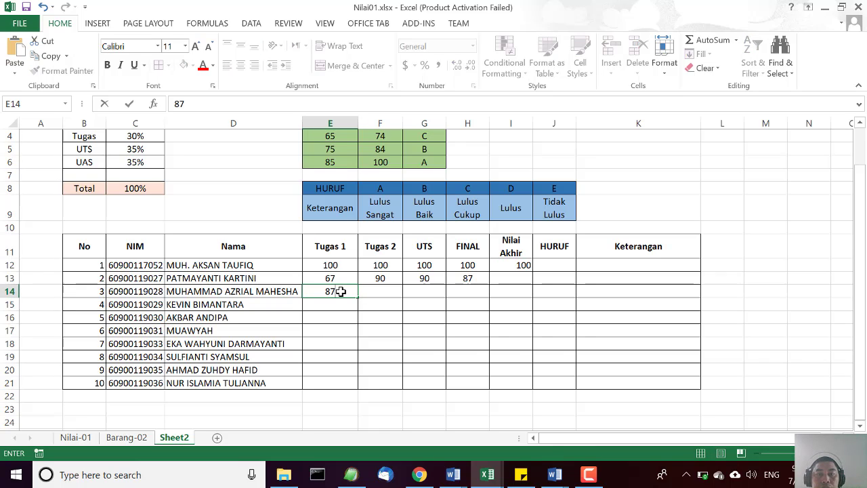
key(Return)
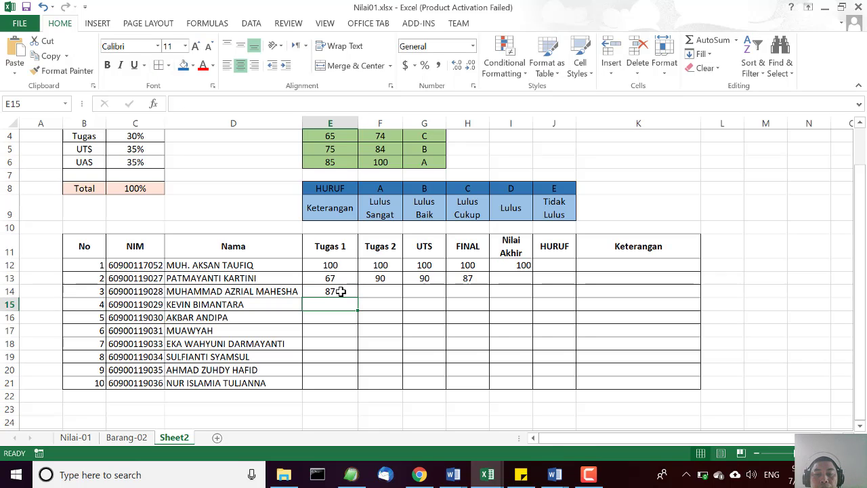
text(88)
key(Return)
text(45)
key(Return)
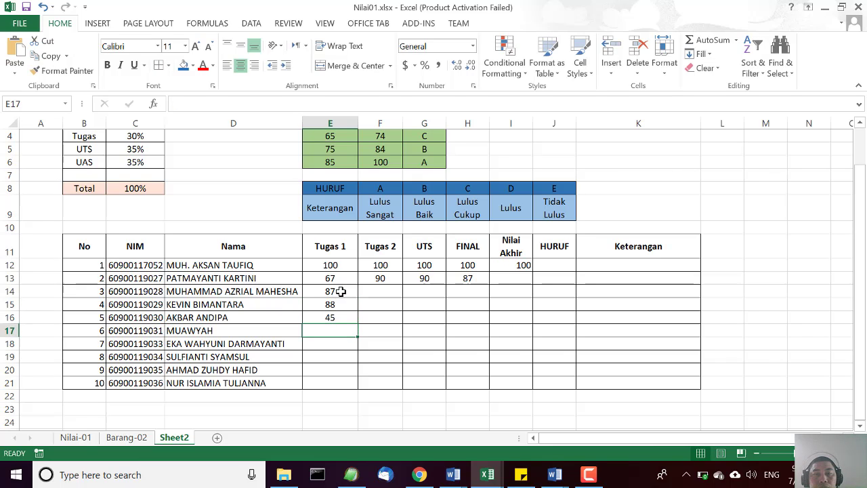
text(67)
key(Return)
text(89)
key(Return)
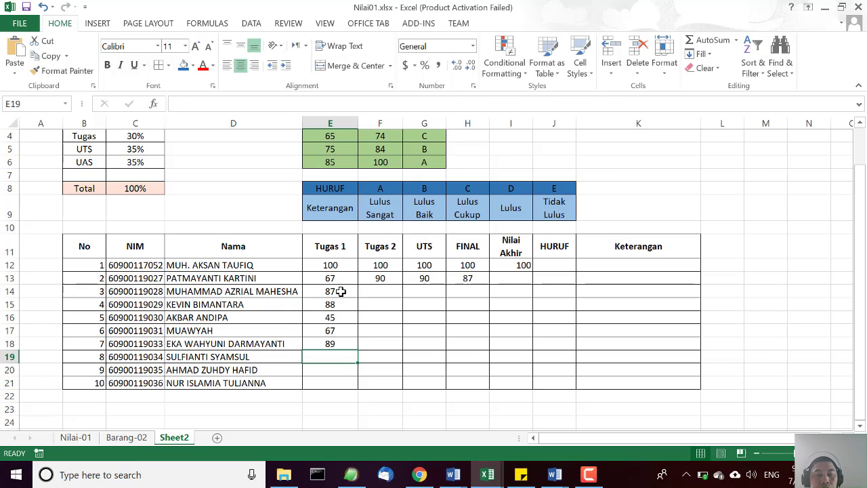
text(9)
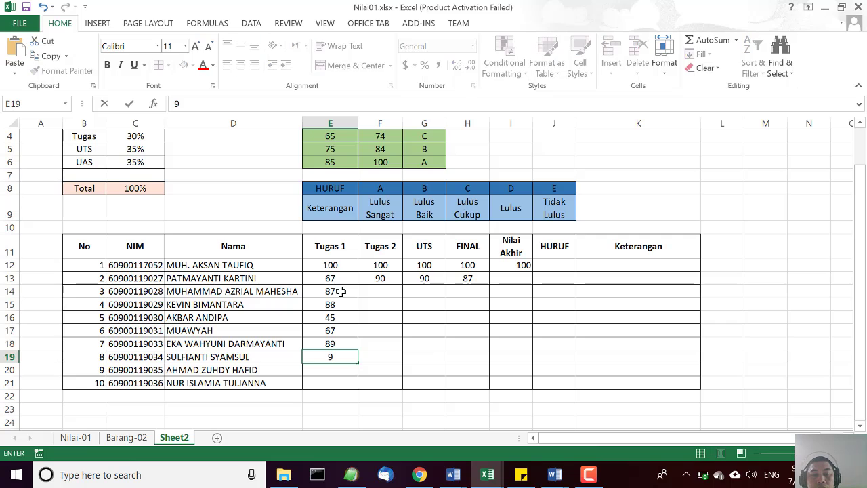
text(6)
key(Return)
text(78)
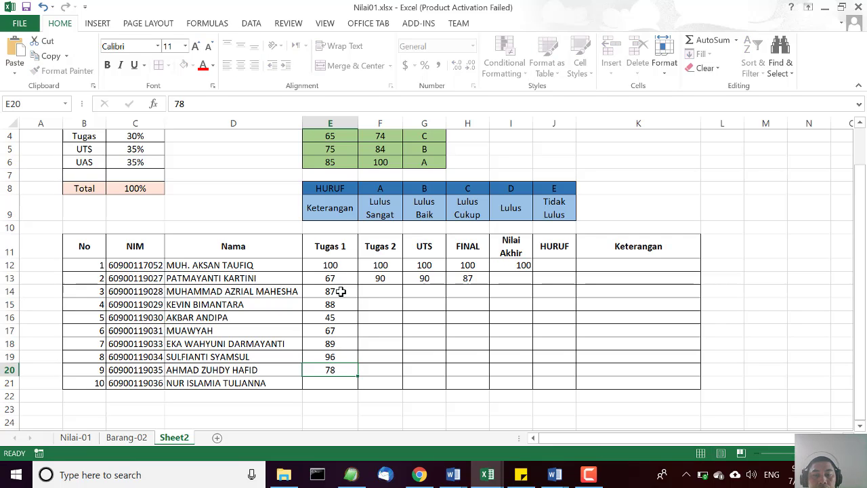
key(Return)
text(88)
key(Tab)
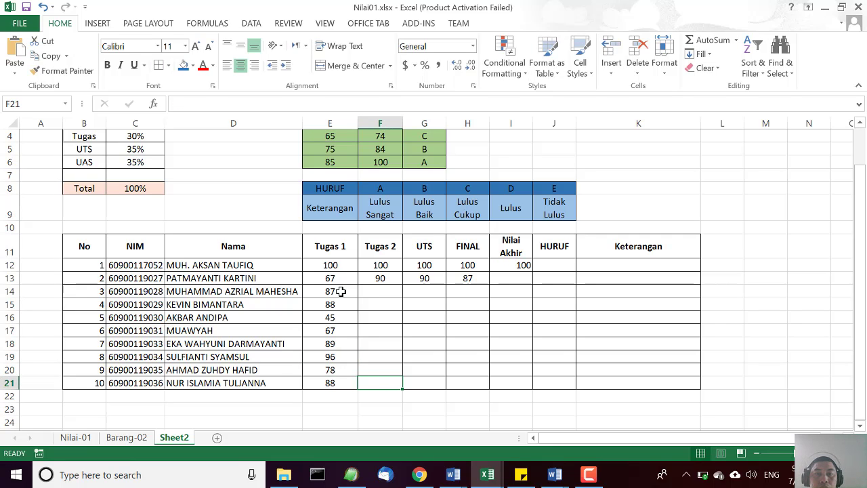
Enter the Tugas 2 scores 78, 89, 78, 89, 76, 56, 45 and 67 in F14 through F21.
key(Up)
key(Up)
key(Up)
key(Up)
key(Up)
key(Up)
key(Up)
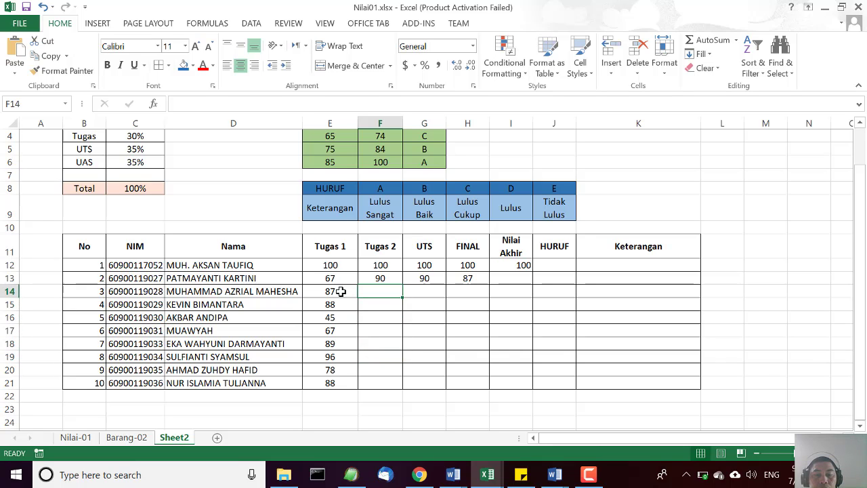
text(78)
key(Return)
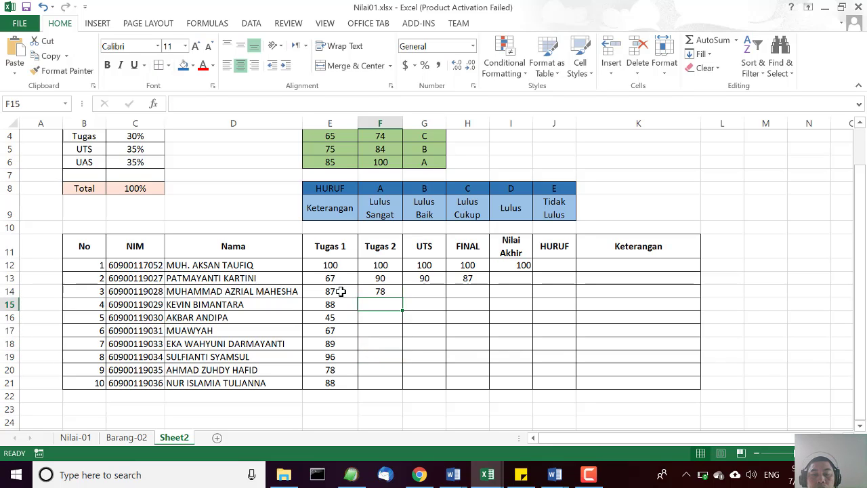
text(89)
key(Return)
text(78)
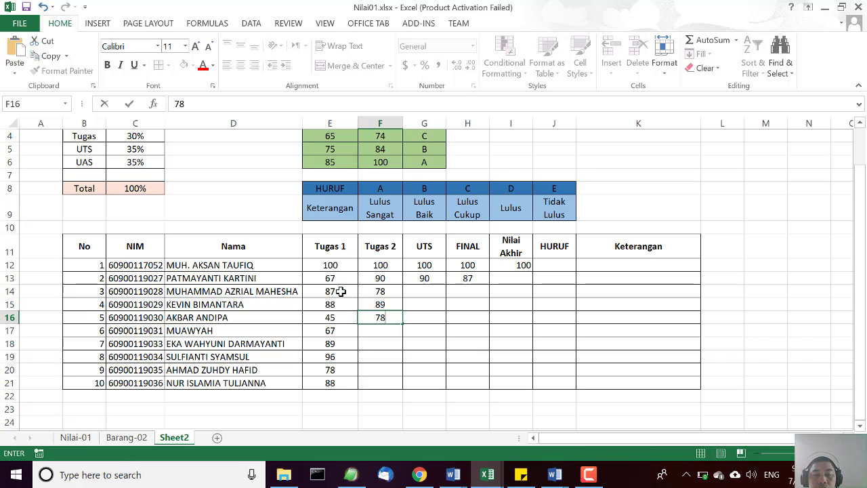
key(Return)
text(89)
key(Return)
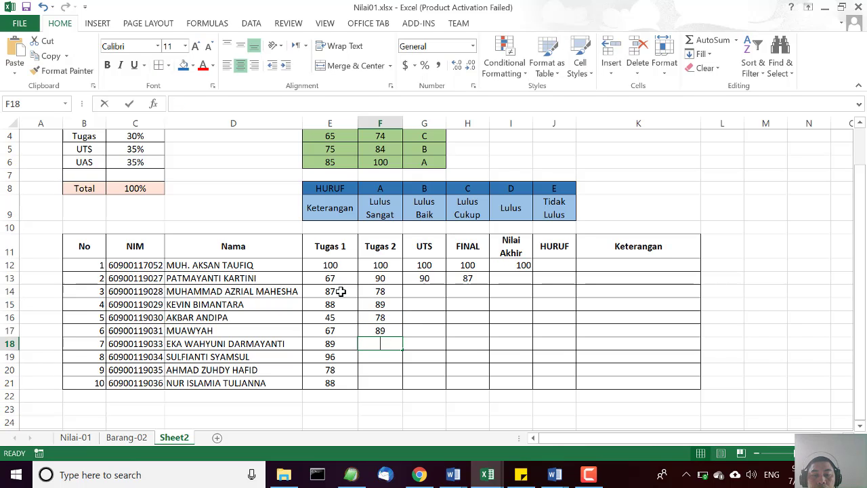
text(76)
key(Return)
text(56)
key(Return)
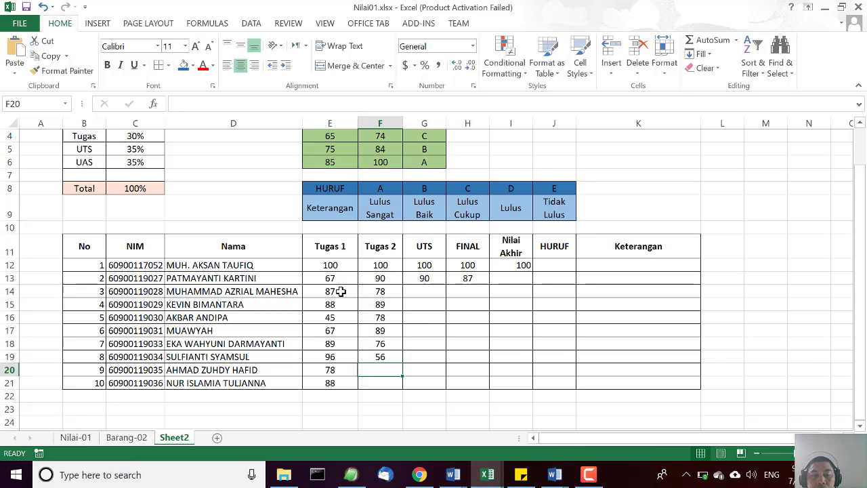
text(45)
key(Return)
text(67)
key(Tab)
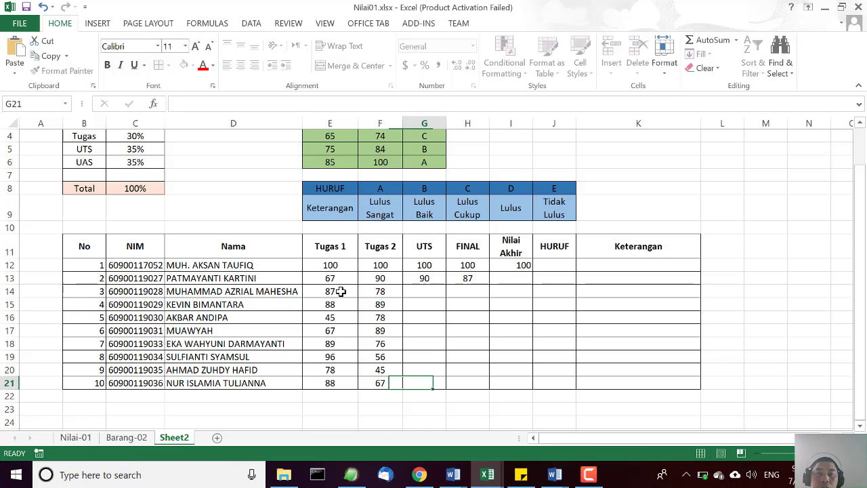
Enter the UTS scores 90, 78, 67, 56, 67, 89, 56 and 78 in G14 through G21.
key(Up)
key(Up)
key(Up)
key(Up)
key(Up)
key(Up)
key(Up)
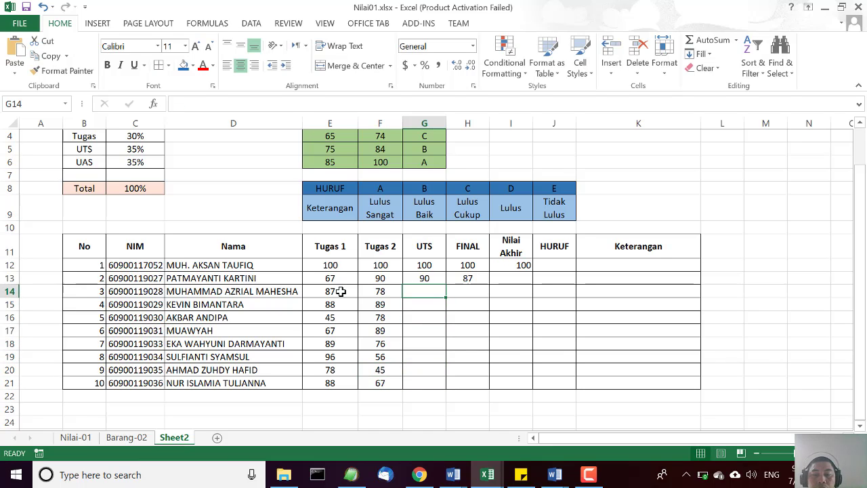
text(90)
key(Return)
text(78)
key(Return)
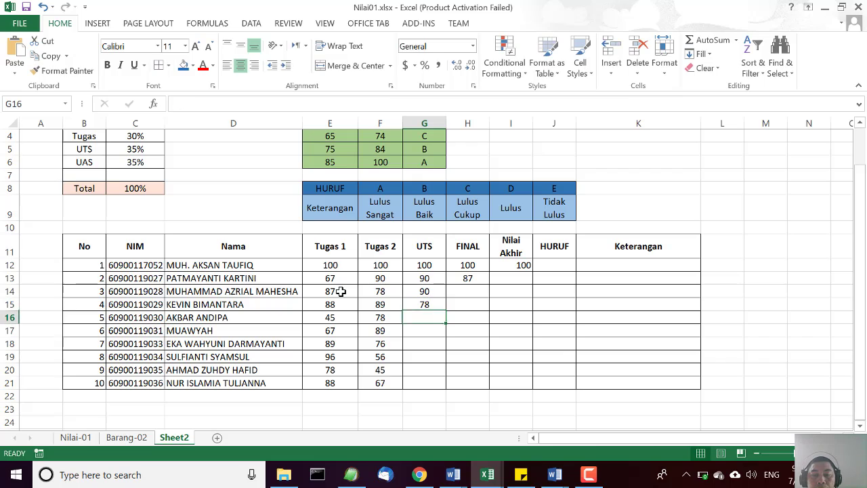
text(67)
key(Return)
text(56)
key(Return)
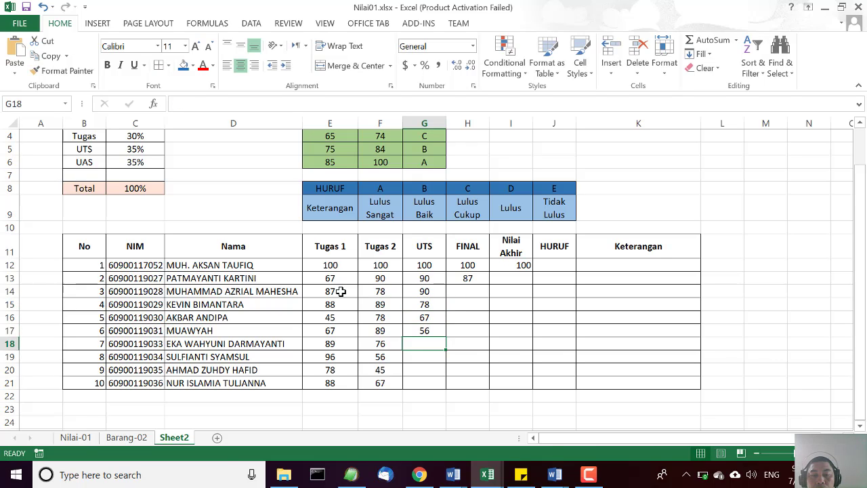
text(67)
key(Return)
text(89)
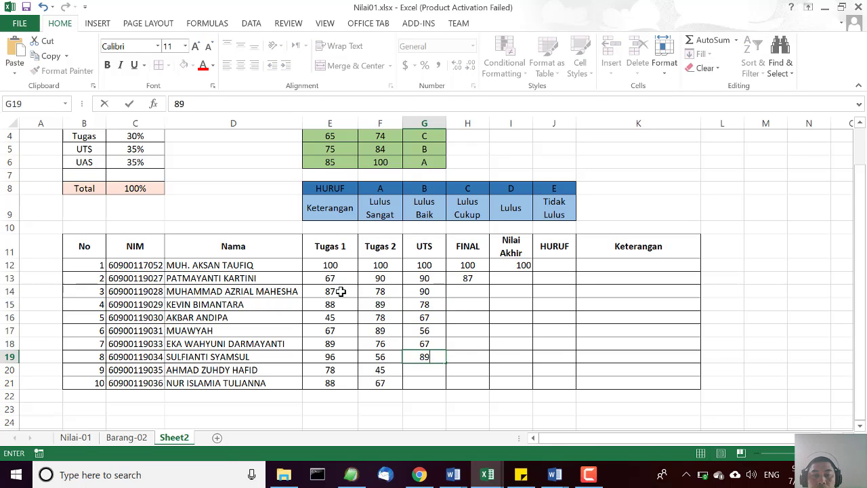
key(Return)
text(56)
key(Return)
text(78)
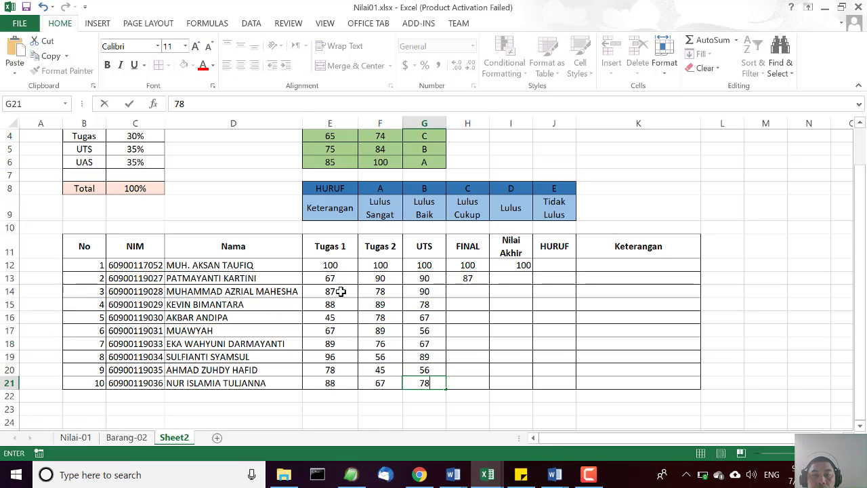
key(Tab)
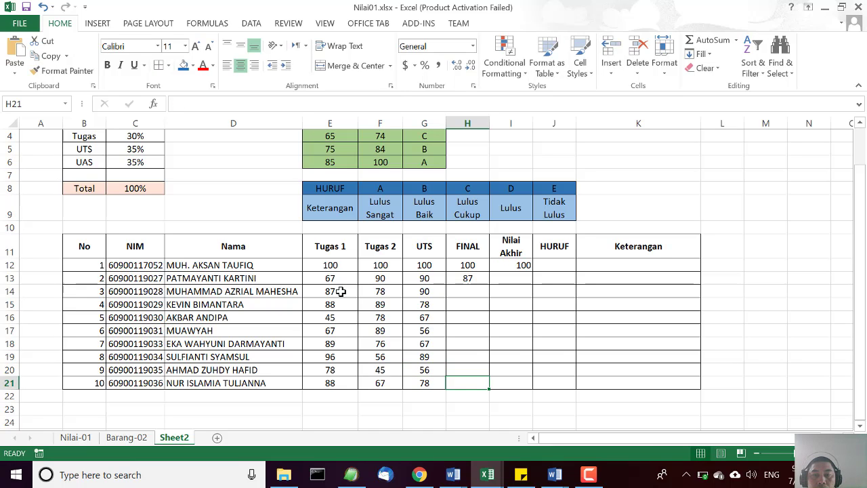
Enter the FINAL scores from H21 upward to H14 as 77, 89, 87, 78, 88, 78, 98 and 98.
text(77)
key(Up)
text(89)
key(Up)
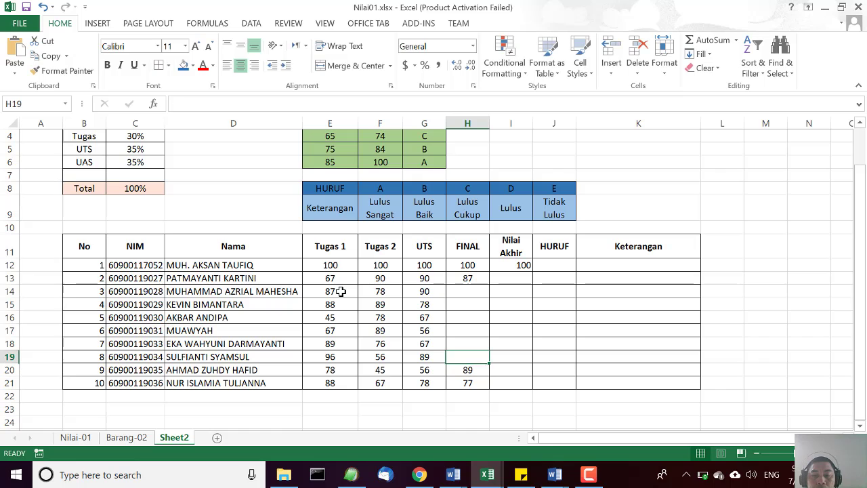
text(87)
key(Up)
text(7)
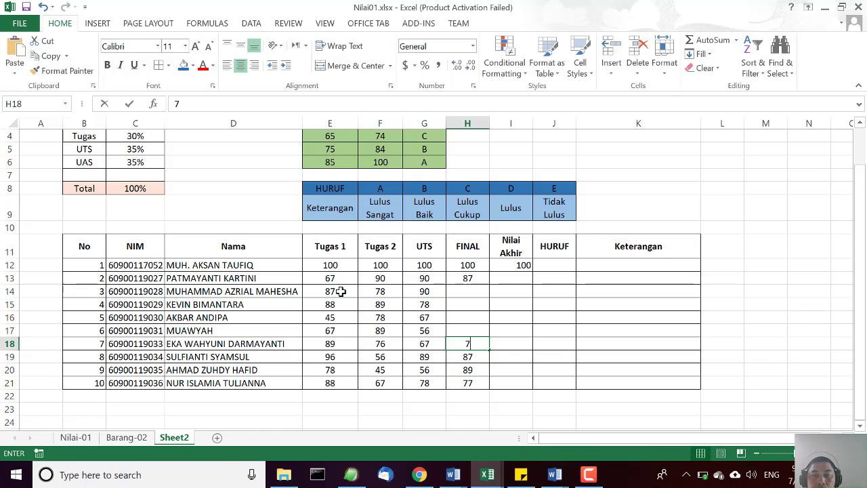
text(8)
key(Up)
text(88)
key(Up)
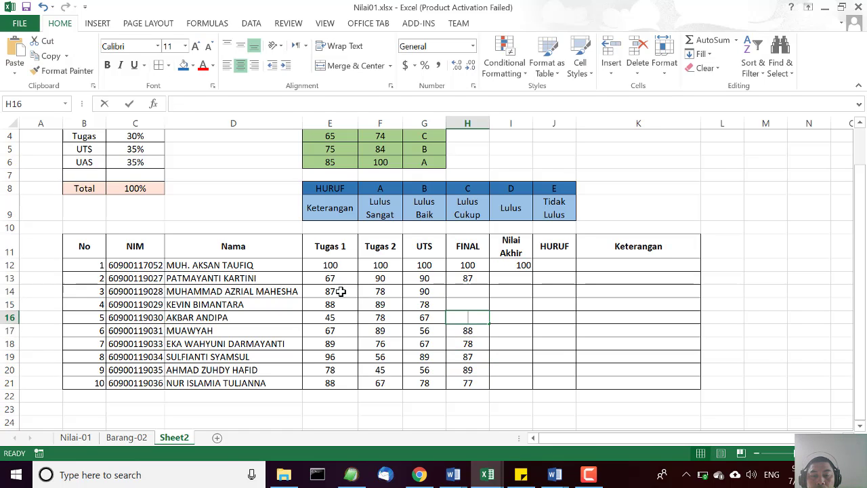
text(78)
key(Up)
text(98)
key(Up)
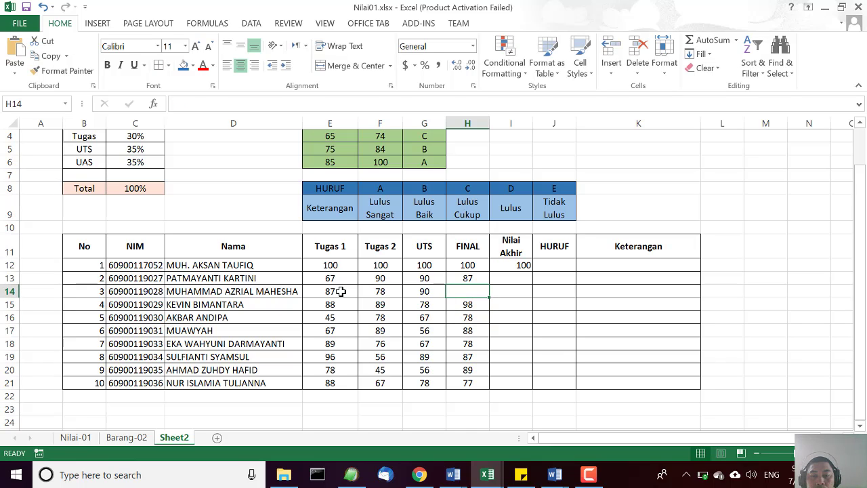
text(98)
key(Return)
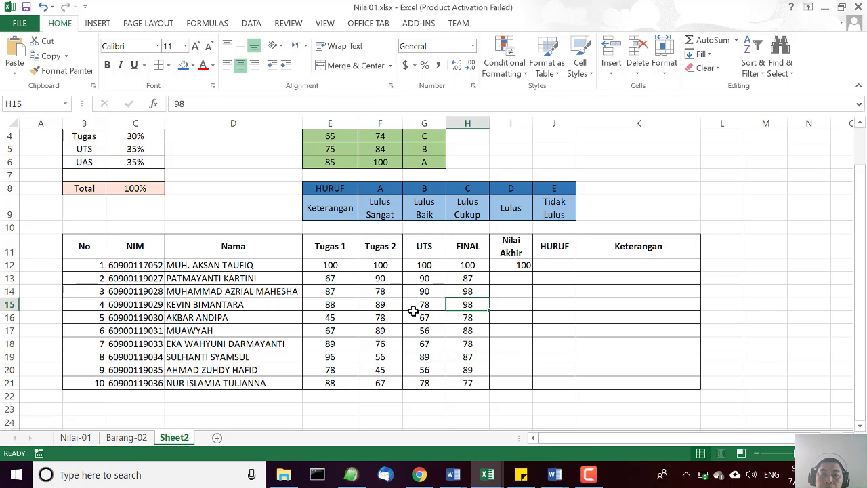
Fill the Nilai Akhir formula from I12 down to I21 and check the formulas in I12, I13 and I14.
click(521, 265)
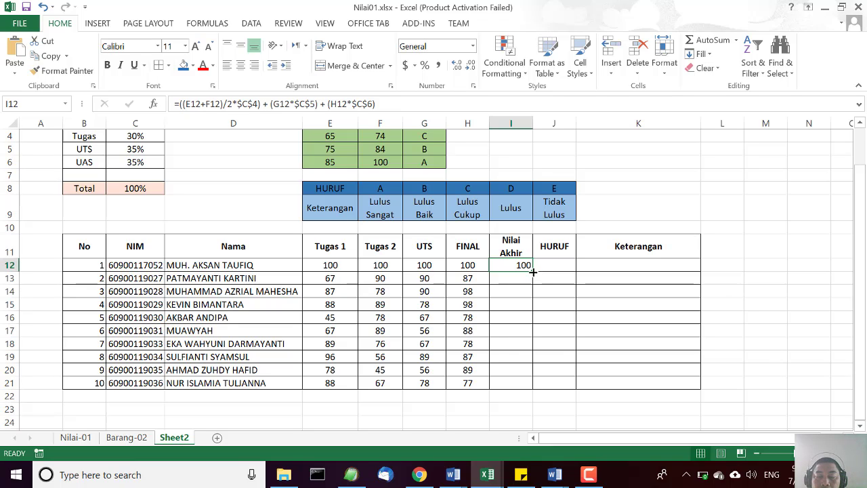
drag(533, 271, 531, 389)
click(764, 357)
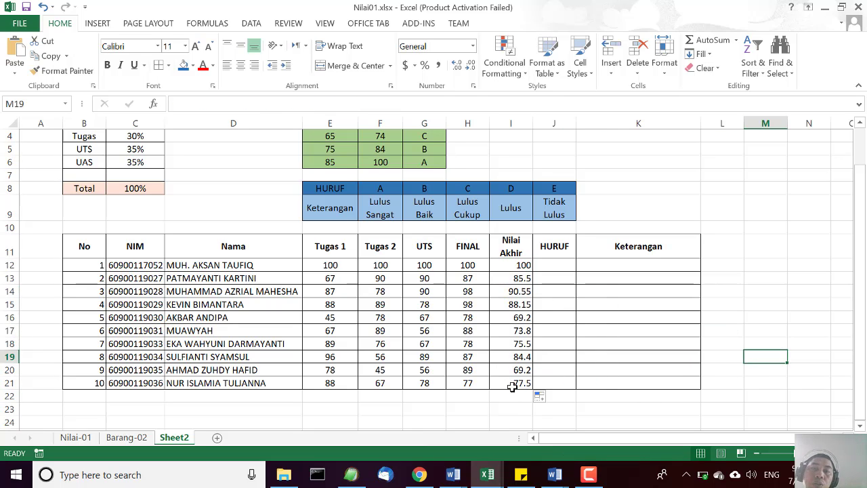
click(523, 267)
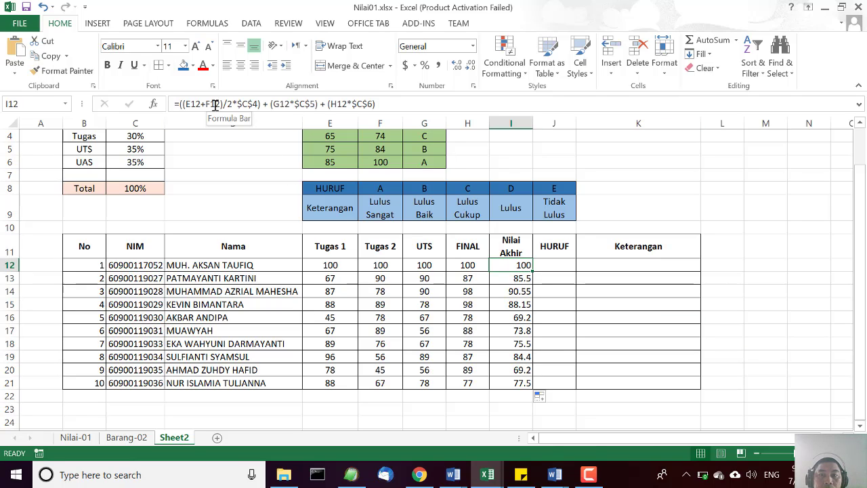
click(510, 281)
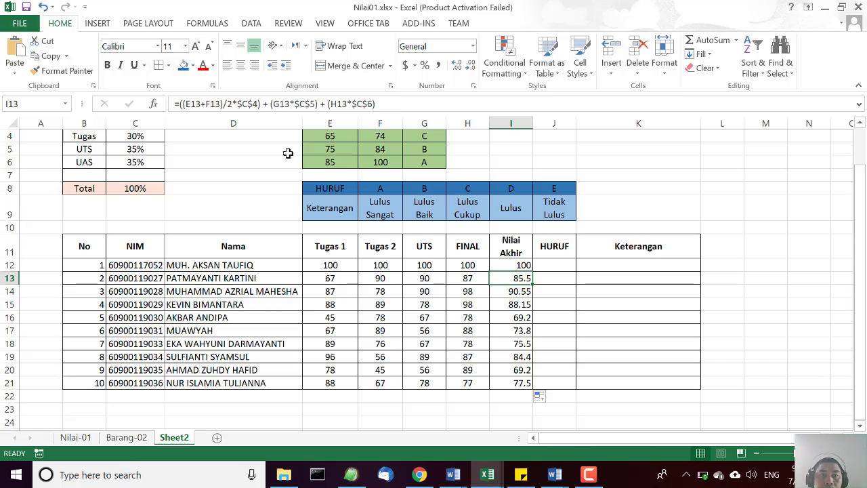
click(520, 291)
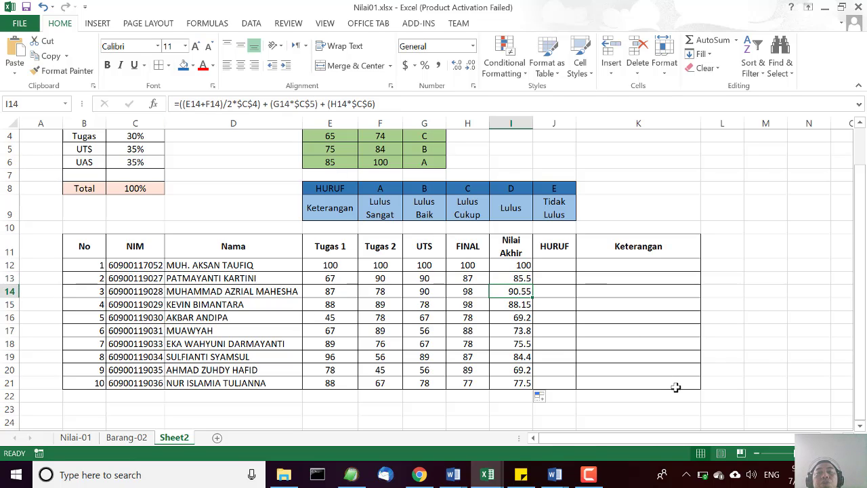
click(642, 424)
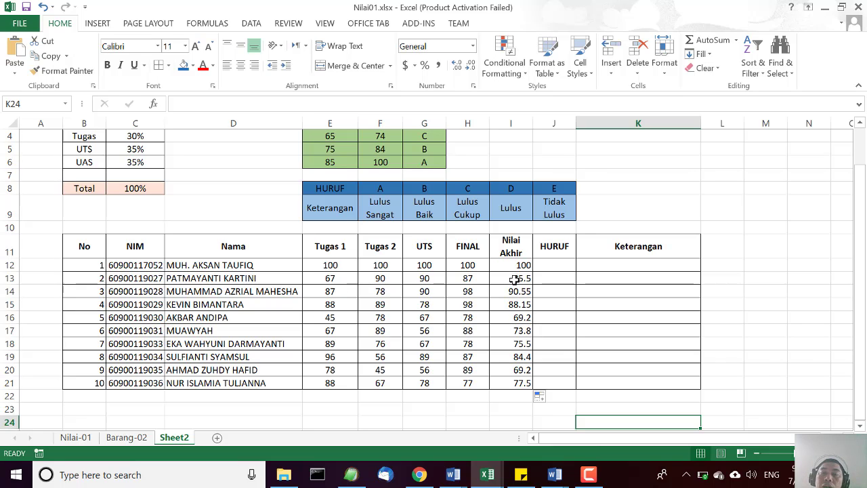
Format the Nilai Akhir values in I12:I21 with two decimal places and centre them horizontally.
drag(515, 265, 501, 381)
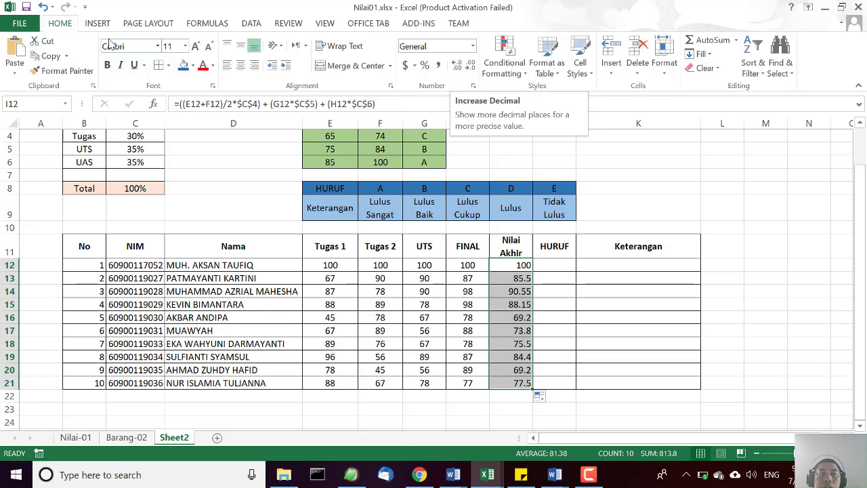
click(457, 66)
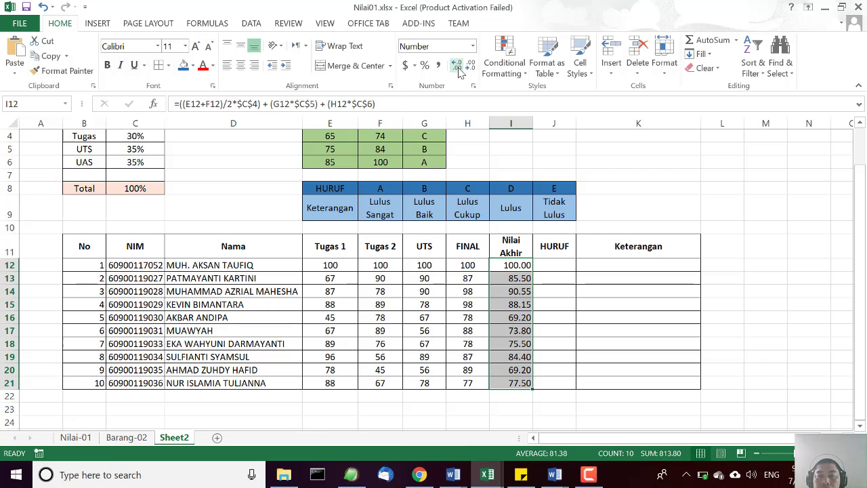
click(458, 68)
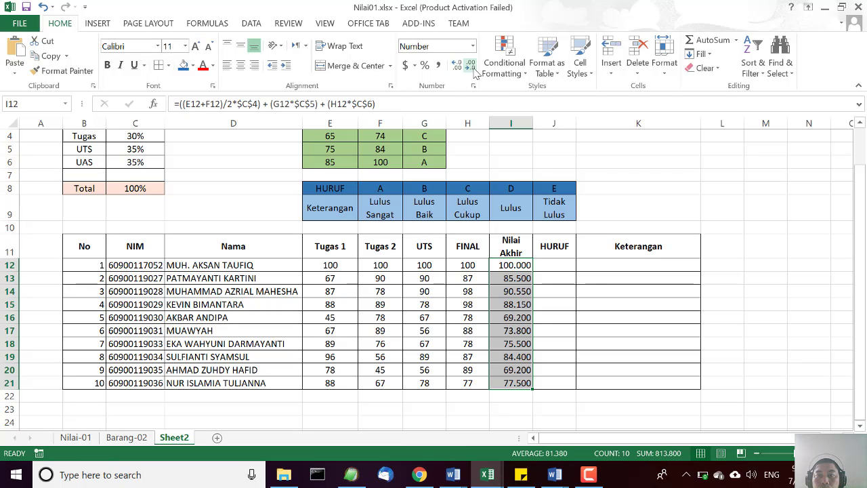
click(470, 68)
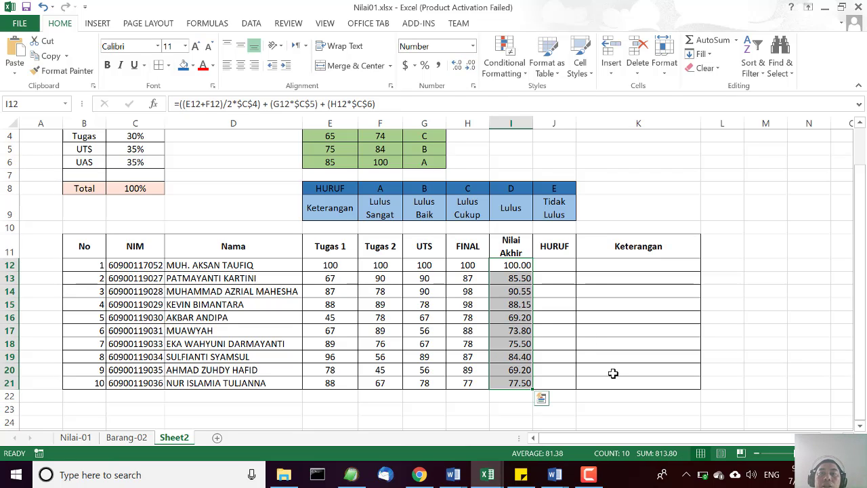
click(239, 68)
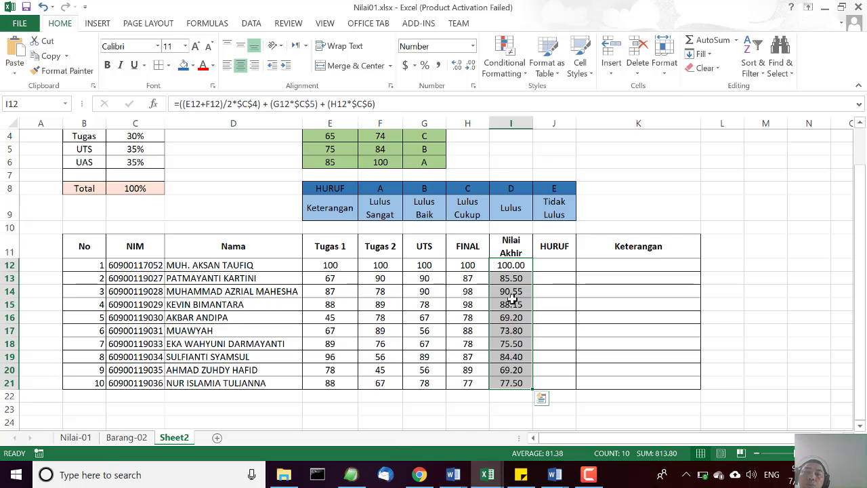
click(623, 332)
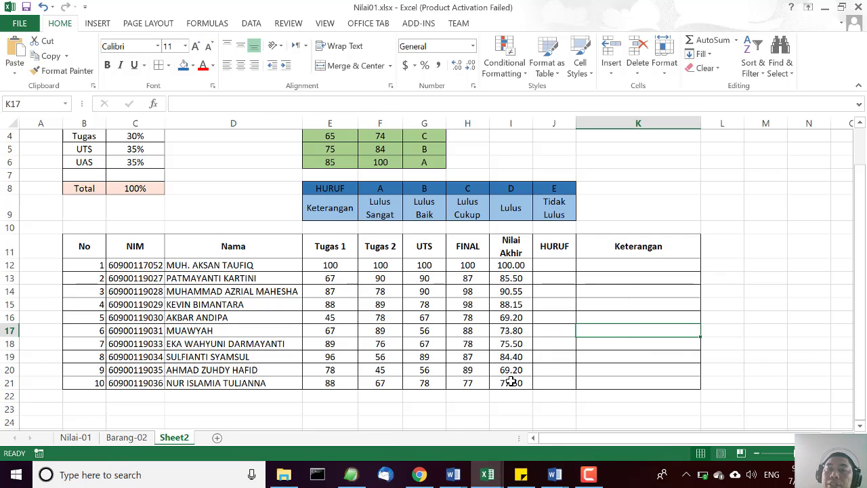
click(512, 342)
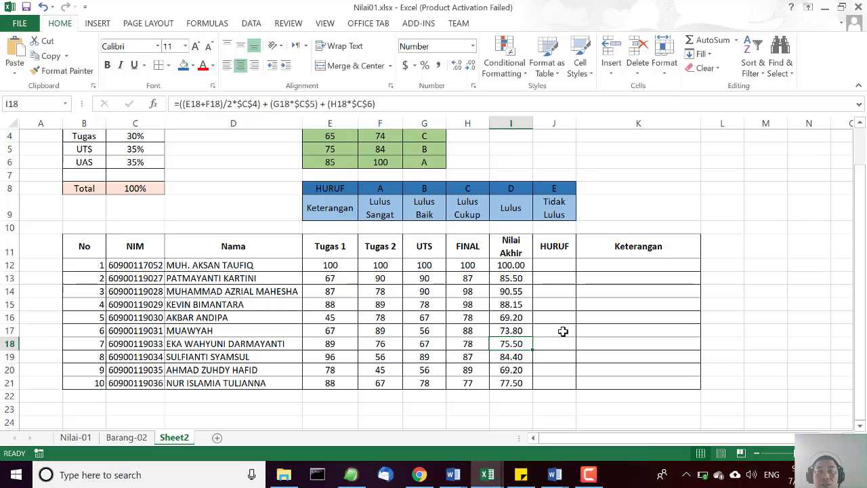
Enter =LOOKUP(I12,mins,hasil) in J12, using the Min column E2:E6 as lookup vector and Huruf G2:G6 as result vector.
scroll(563, 330, up, 1)
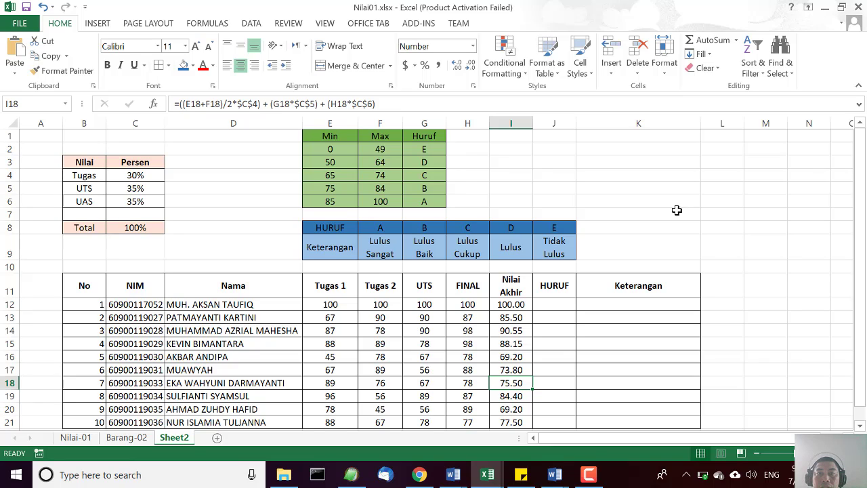
click(547, 304)
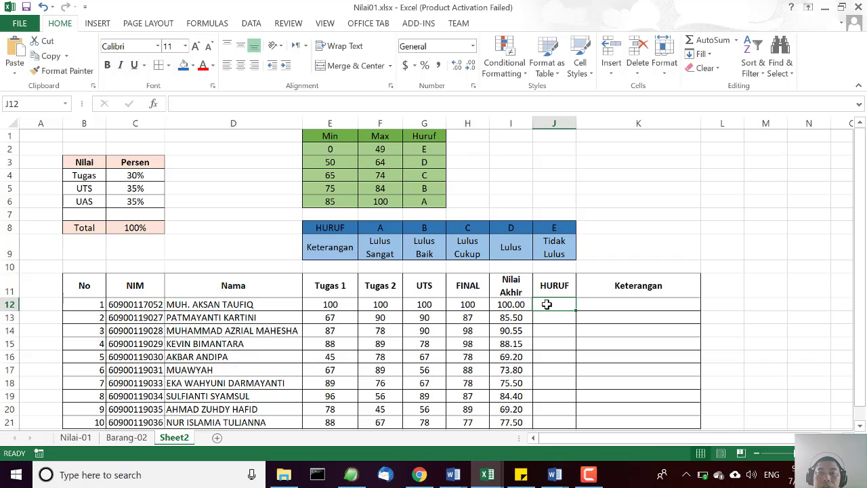
text(=)
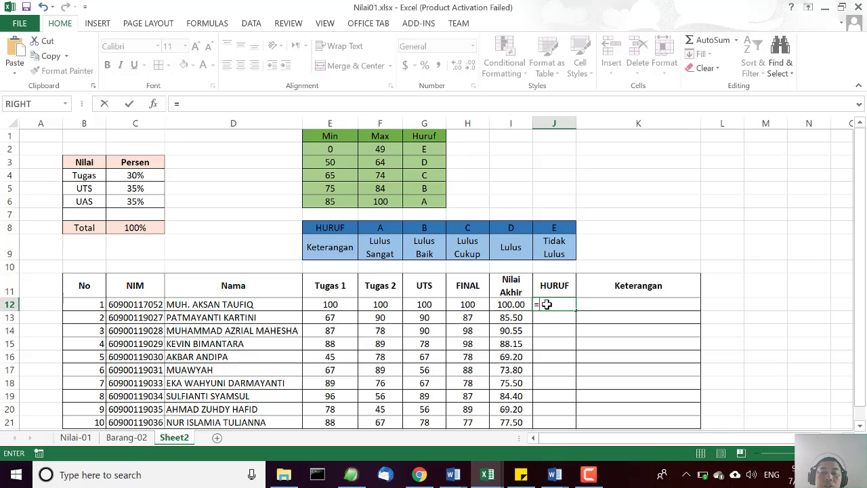
text(LOO)
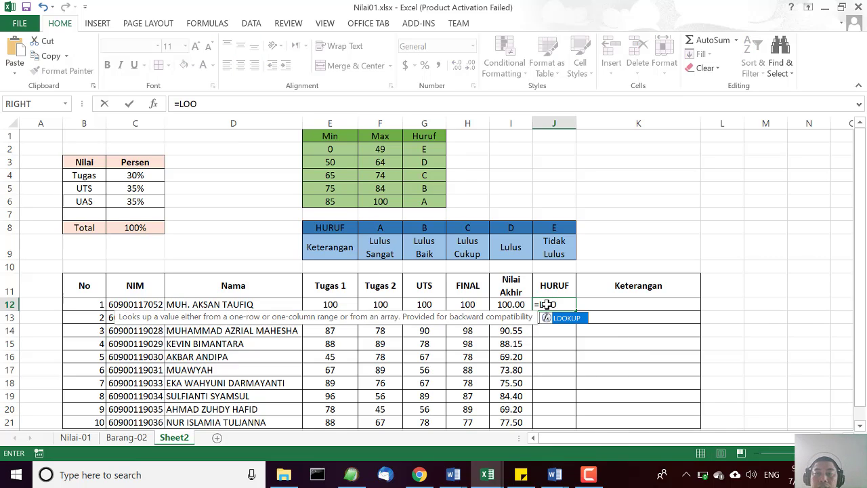
double_click(565, 319)
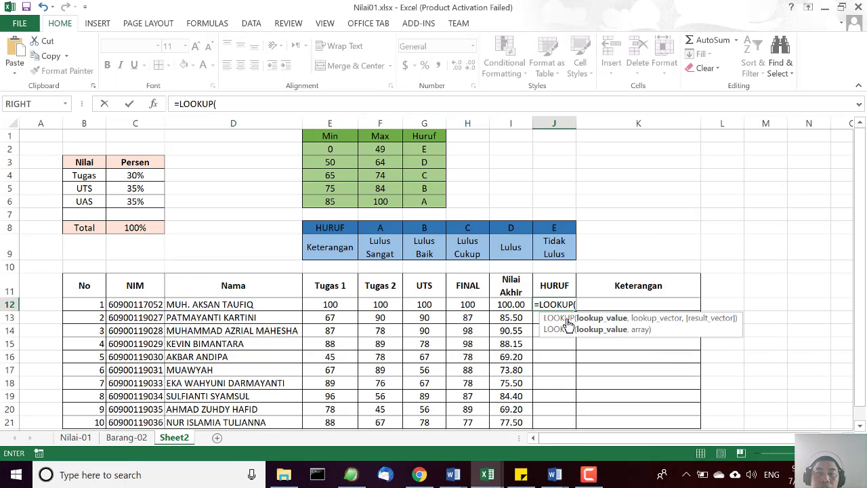
click(509, 304)
text(,)
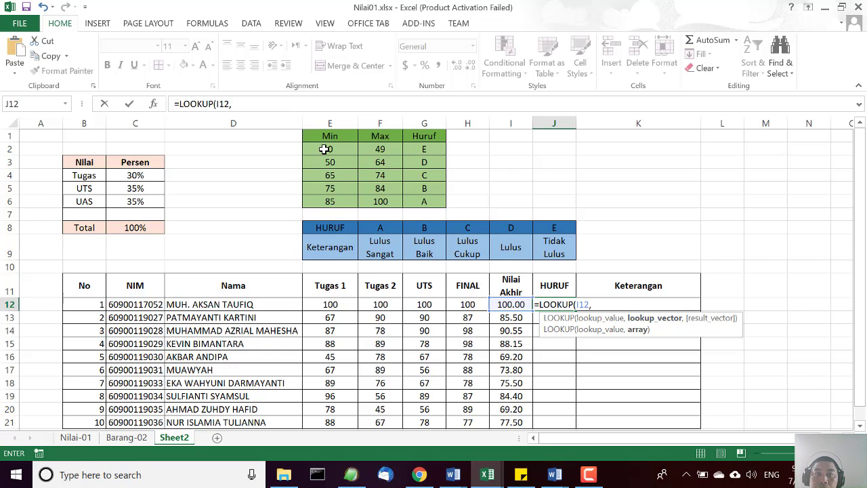
drag(325, 150, 331, 201)
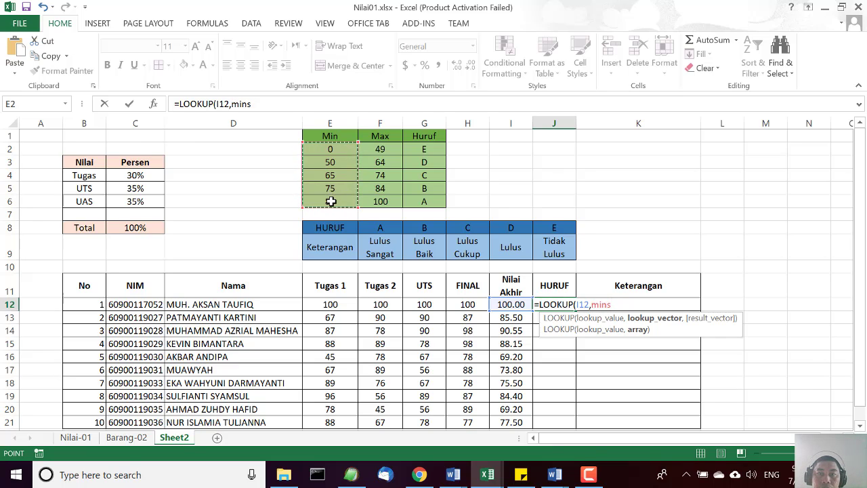
text(,)
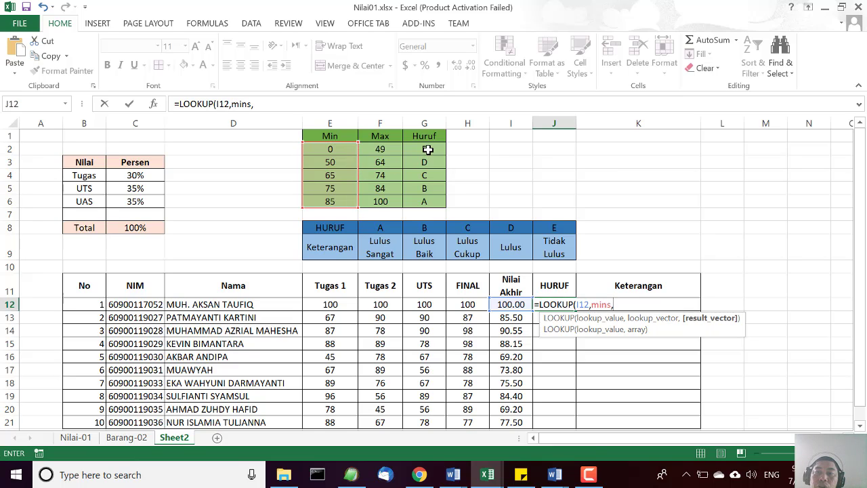
drag(428, 150, 430, 198)
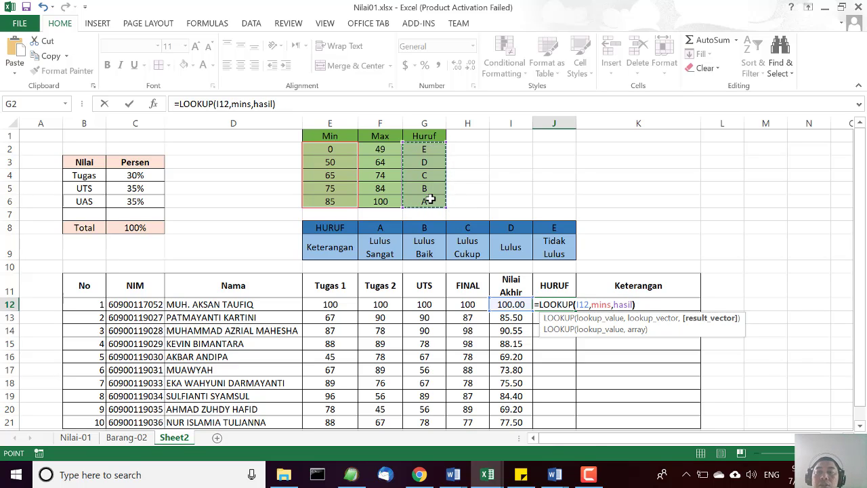
text())
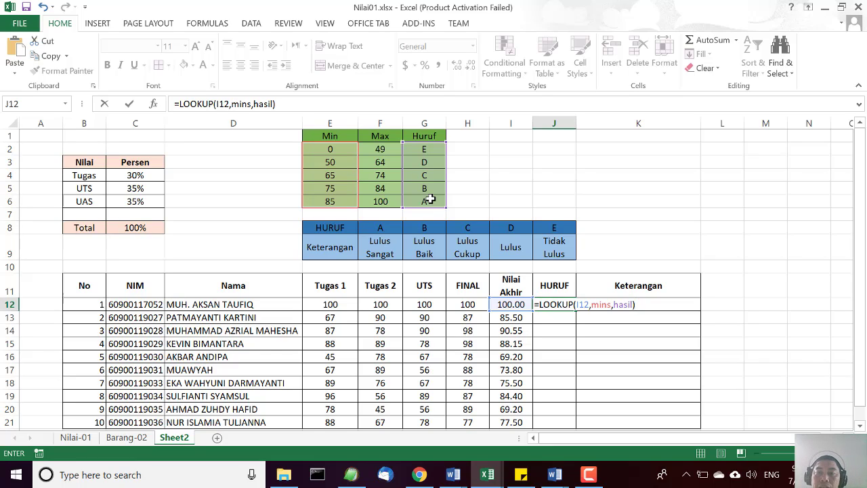
key(Return)
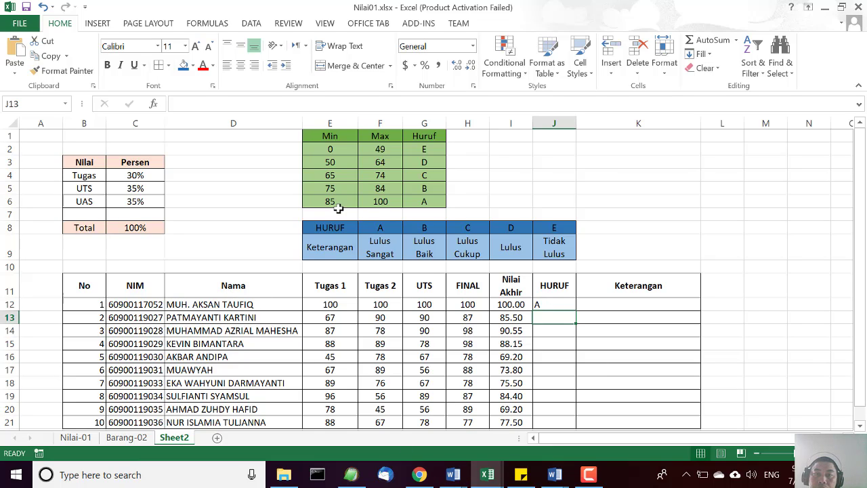
click(555, 305)
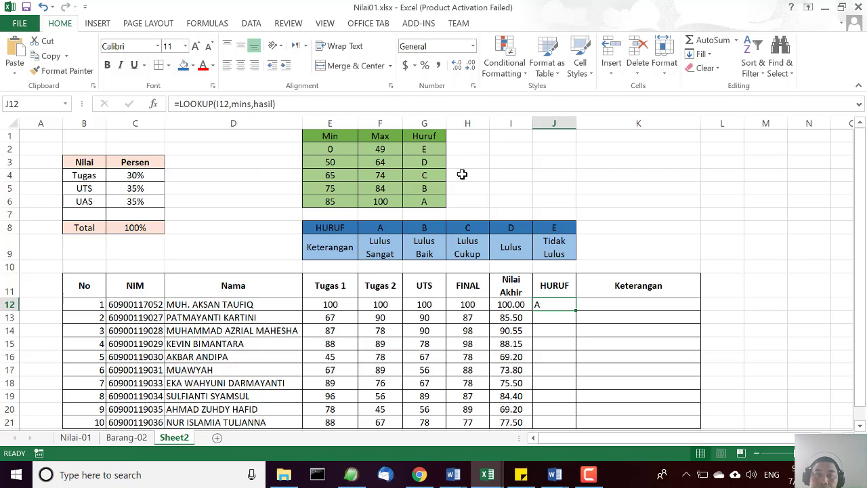
click(687, 178)
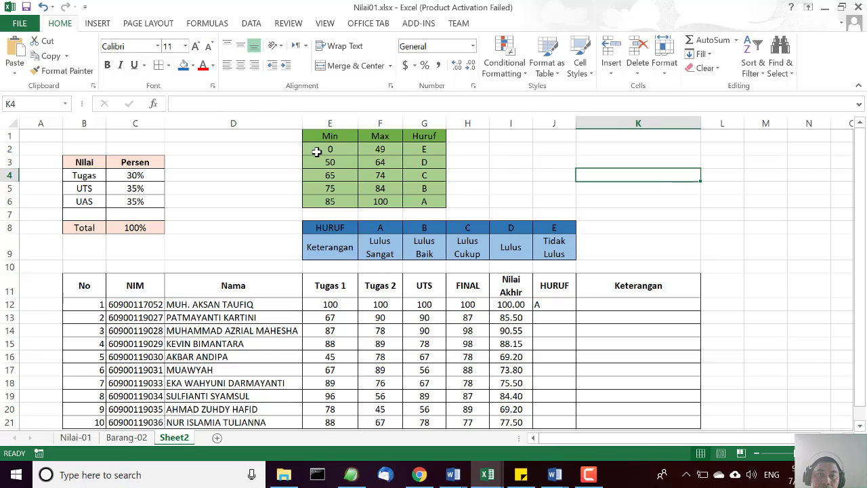
Define the range name minimum for the Min values in E2:E6.
drag(317, 150, 329, 198)
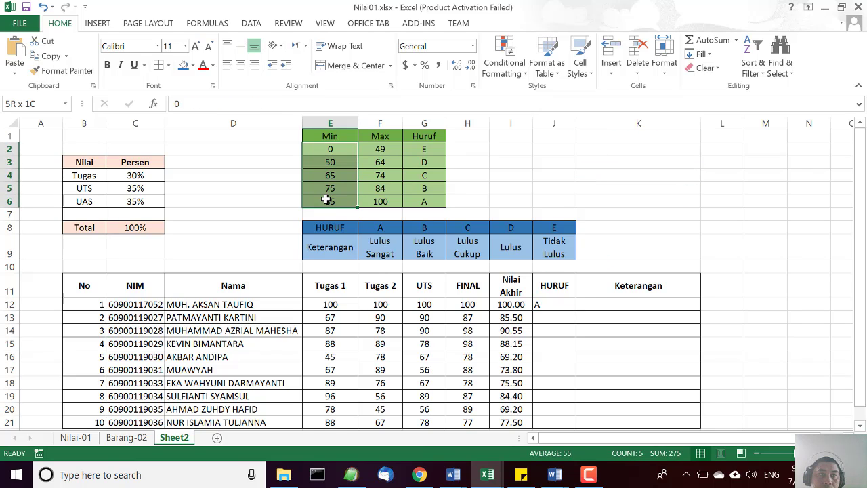
click(23, 103)
key(BackSpace)
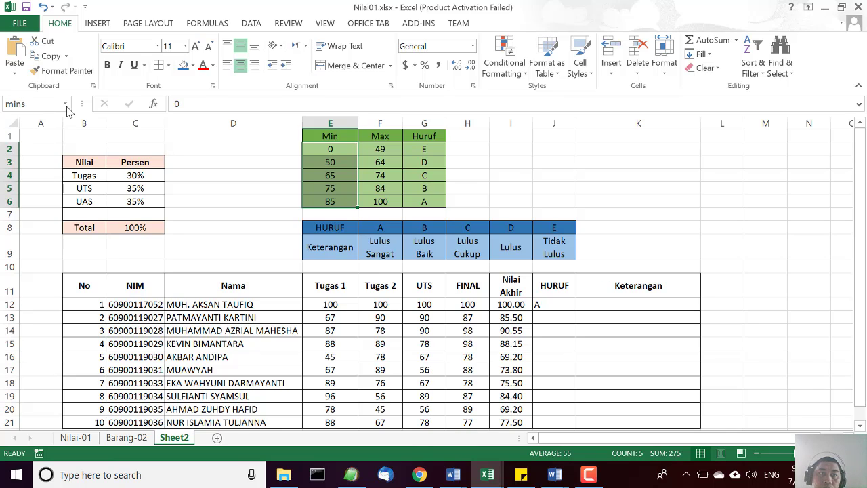
click(34, 104)
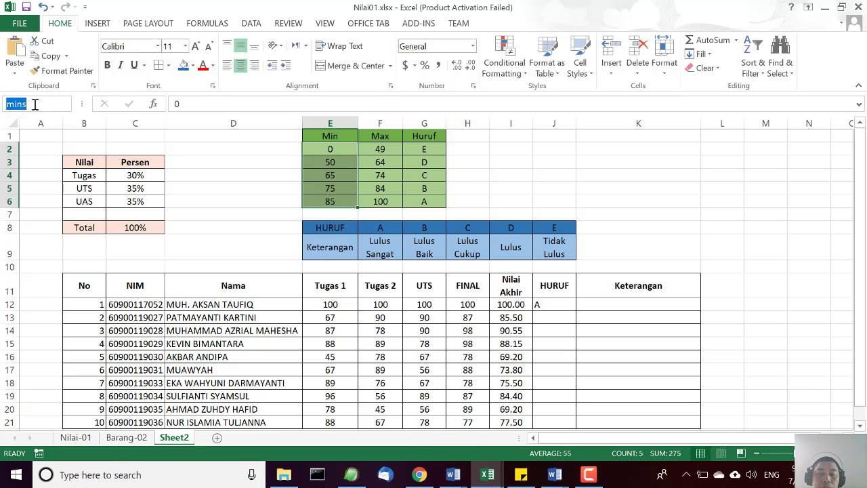
text(mi)
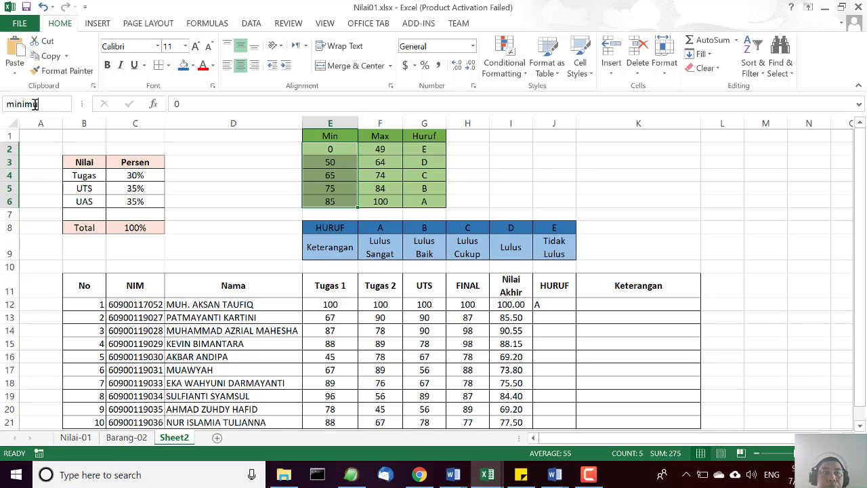
key(Return)
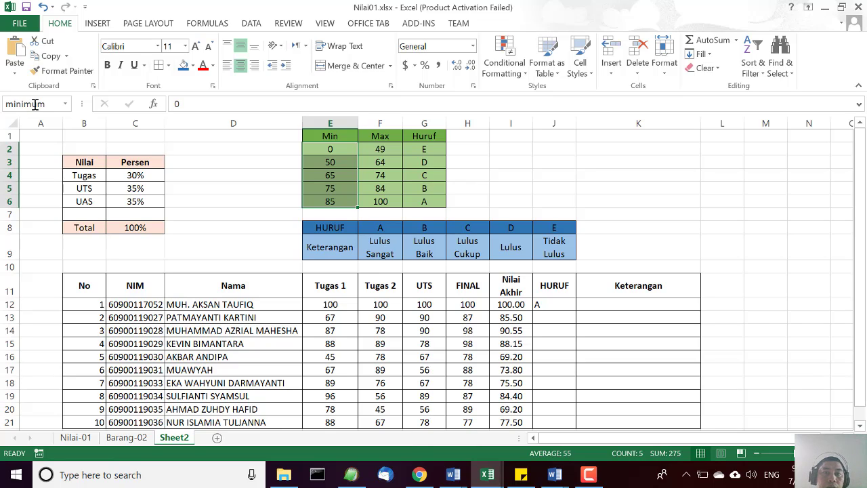
Define the range name result for the Huruf grades in G2:G6.
click(596, 175)
drag(439, 154, 424, 202)
click(33, 106)
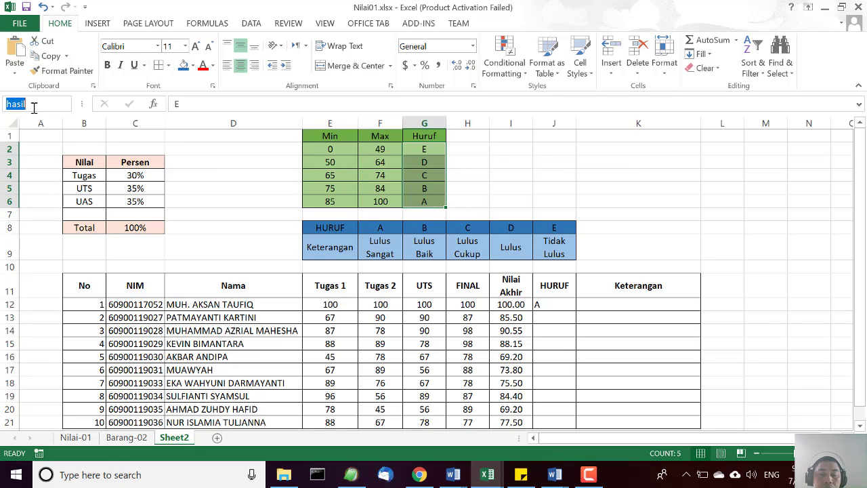
text(res)
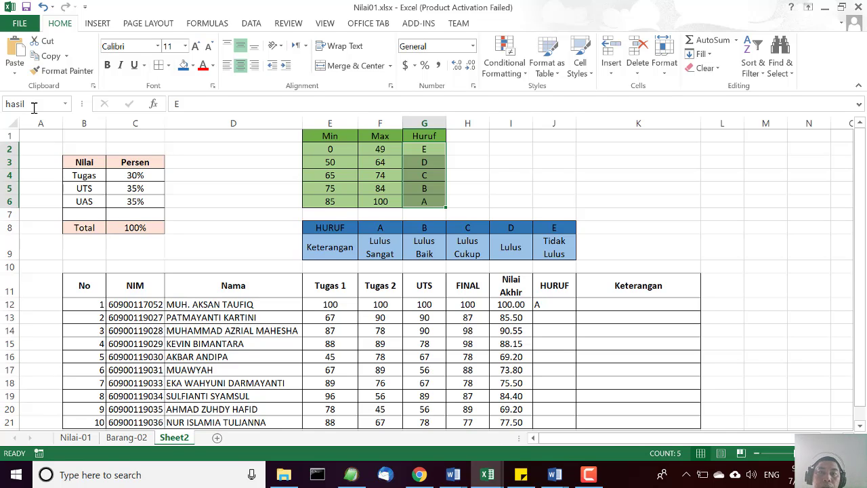
click(63, 106)
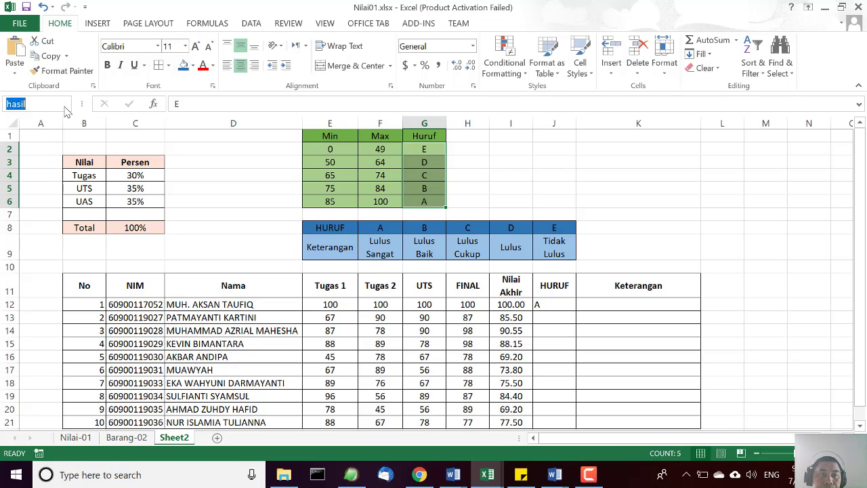
click(66, 105)
click(34, 163)
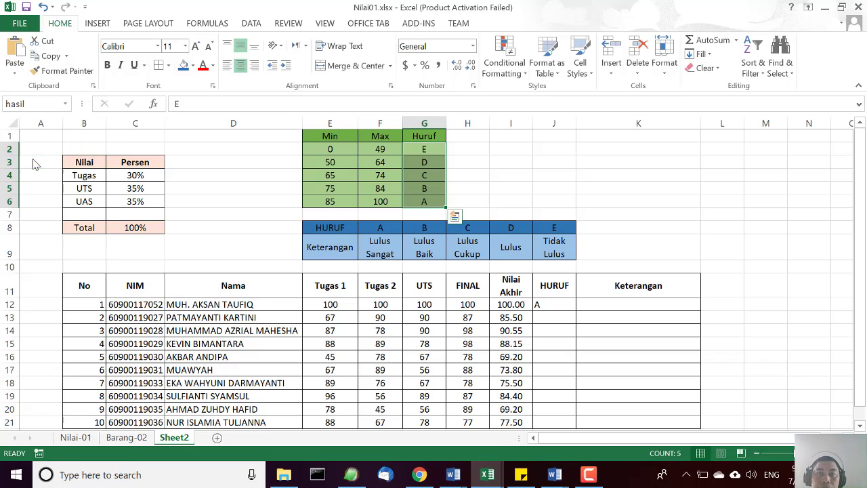
click(732, 199)
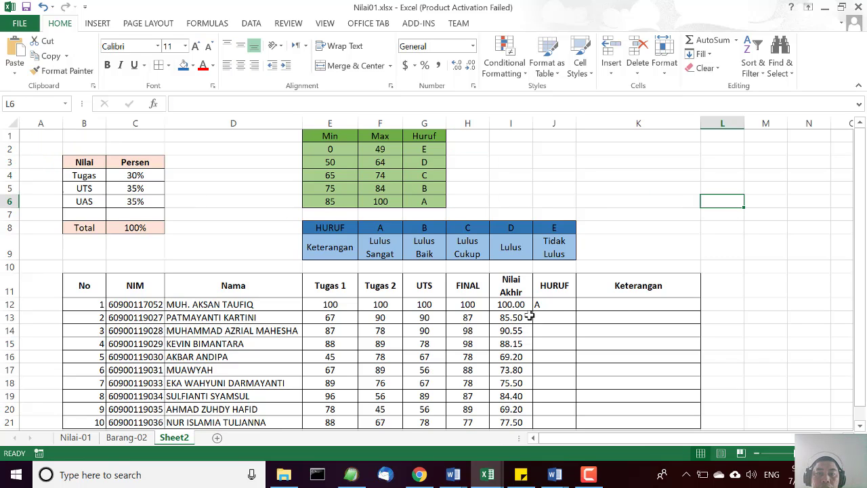
Change the J12 formula to =LOOKUP(I12,minimum,result), using the named ranges minimum and result.
click(550, 304)
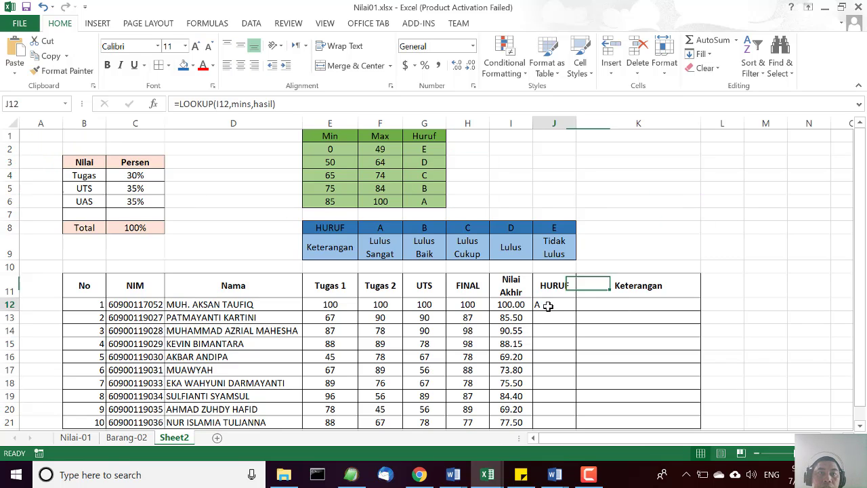
double_click(240, 106)
text(mini)
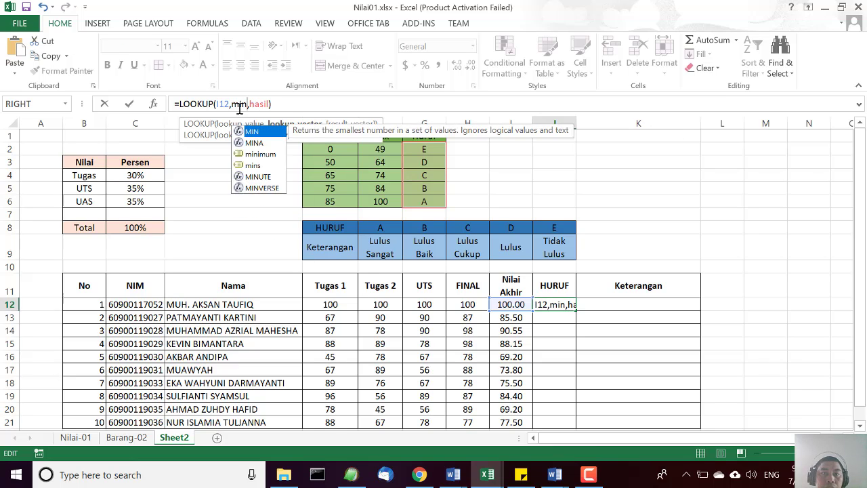
key(Tab)
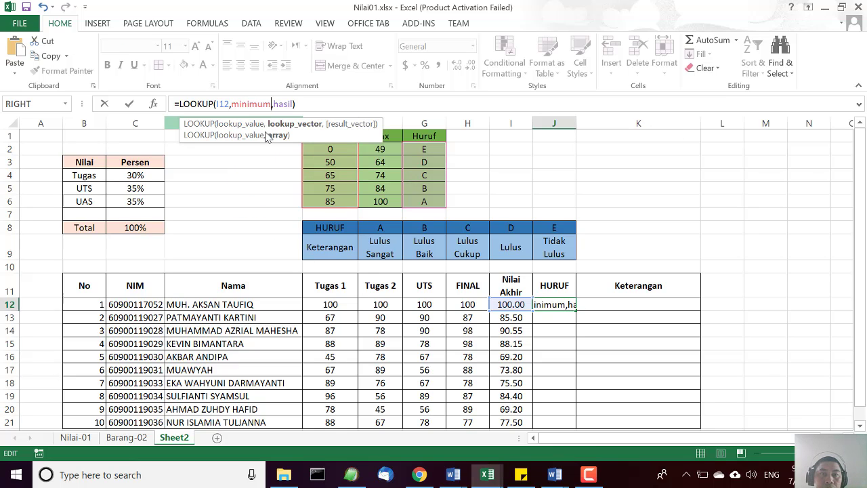
double_click(279, 105)
text(res)
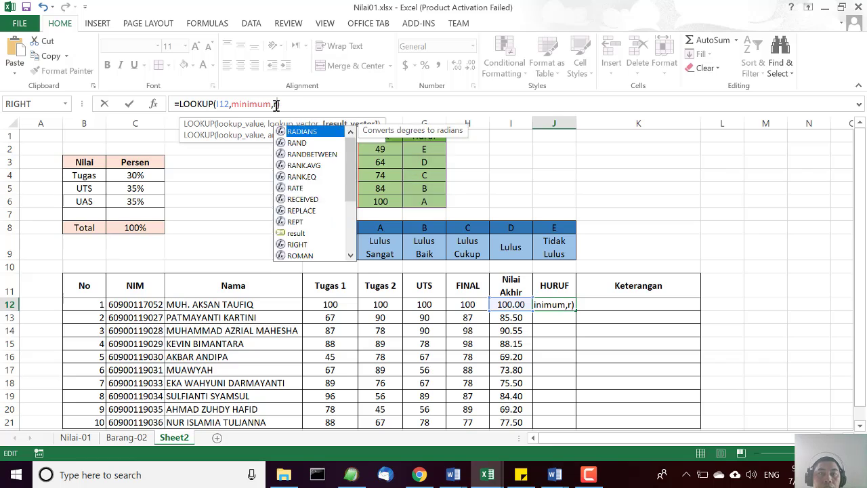
key(Tab)
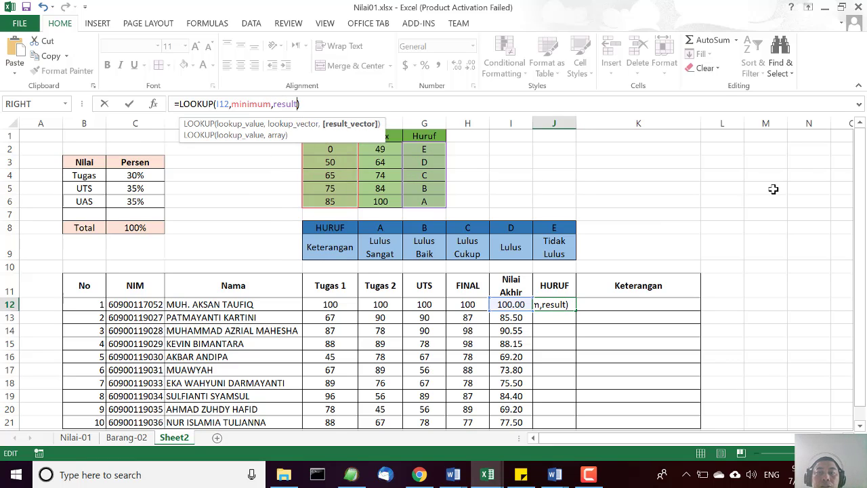
click(751, 192)
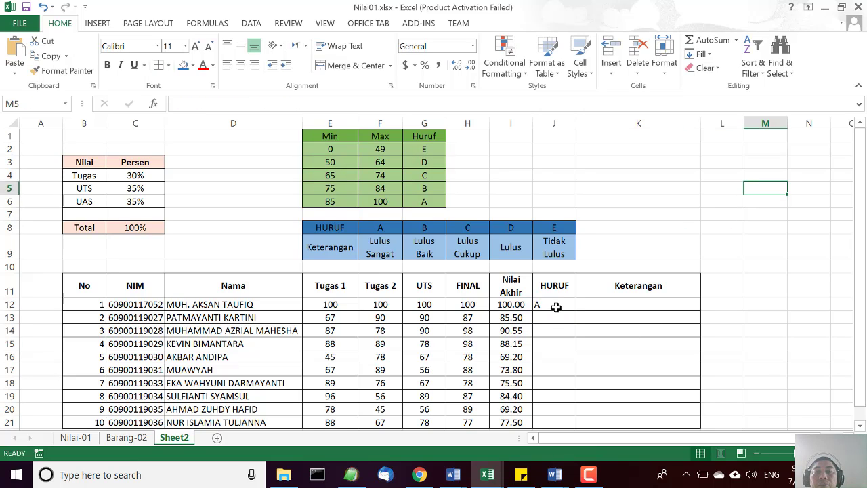
click(661, 201)
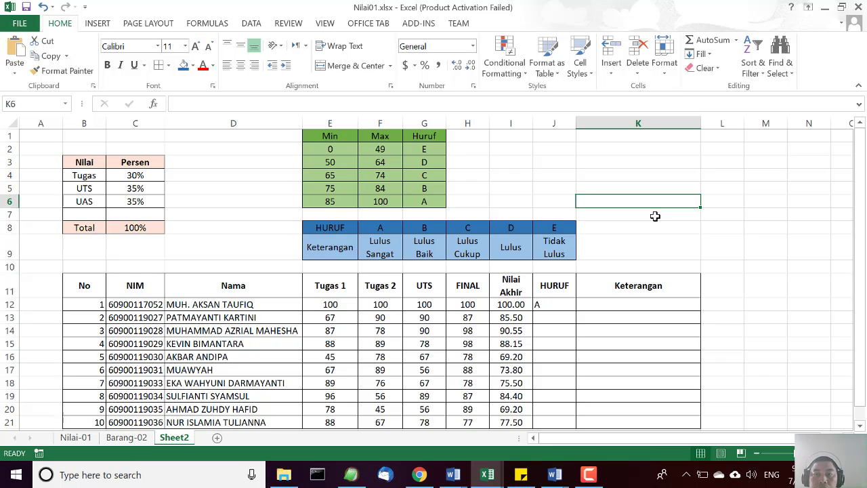
Fill the LOOKUP formula from J12 down through J21 and centre the HURUF grades horizontally.
scroll(583, 271, down, 1)
click(555, 268)
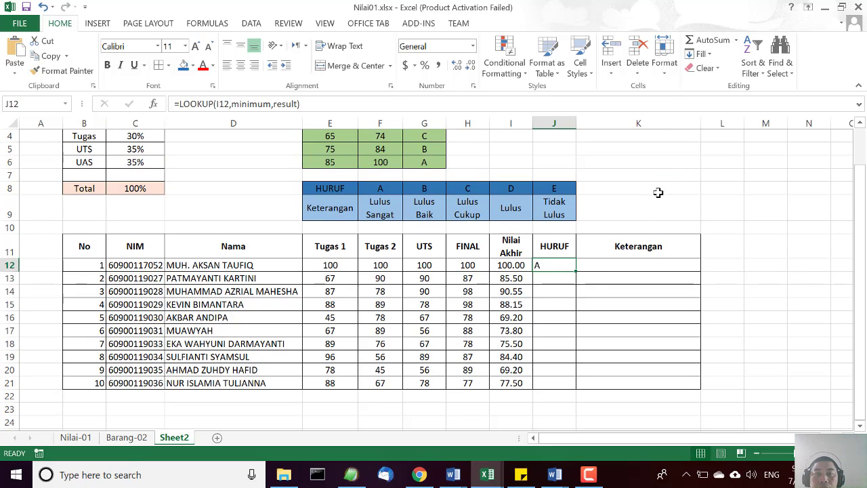
scroll(678, 171, up, 1)
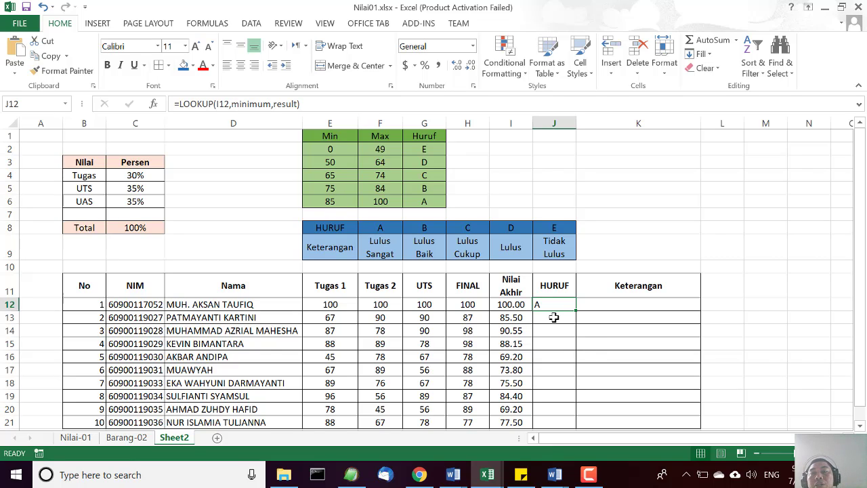
drag(576, 311, 579, 403)
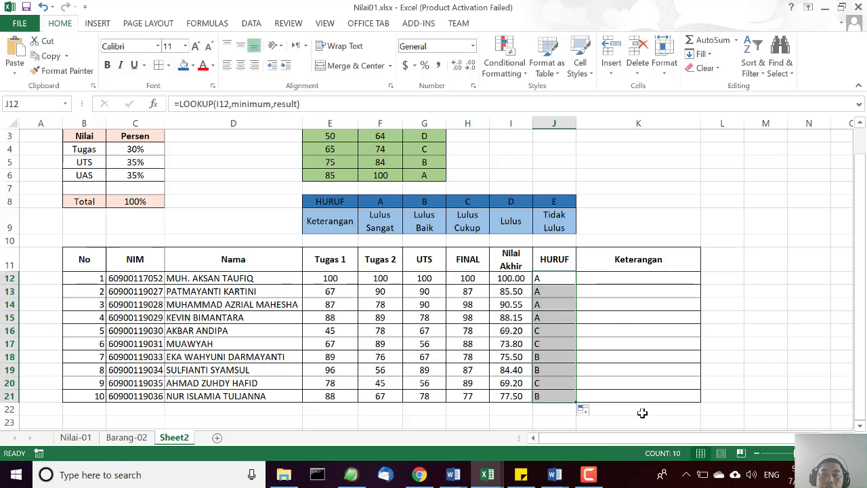
scroll(642, 412, up, 1)
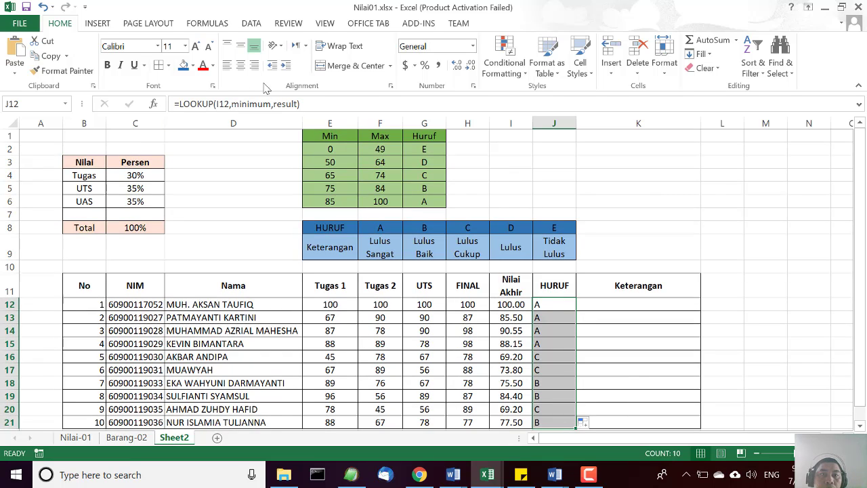
click(241, 65)
click(811, 291)
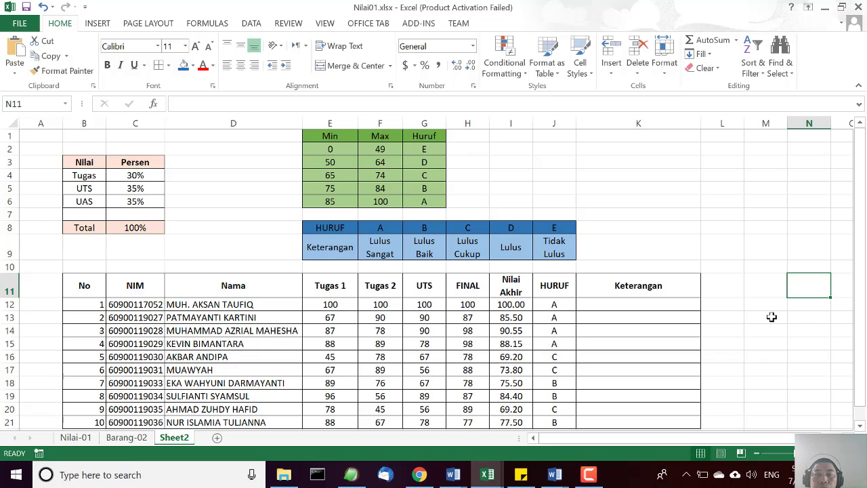
Clear the LOOKUP results from the HURUF cells J12:J21.
click(556, 302)
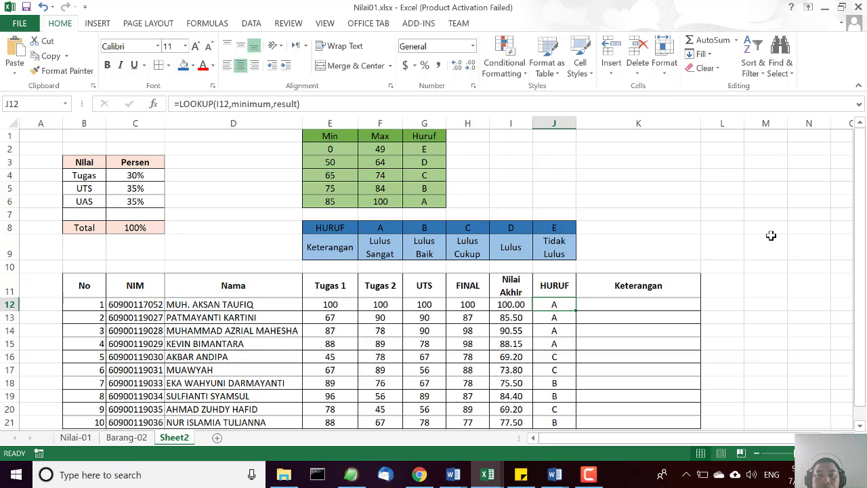
click(731, 184)
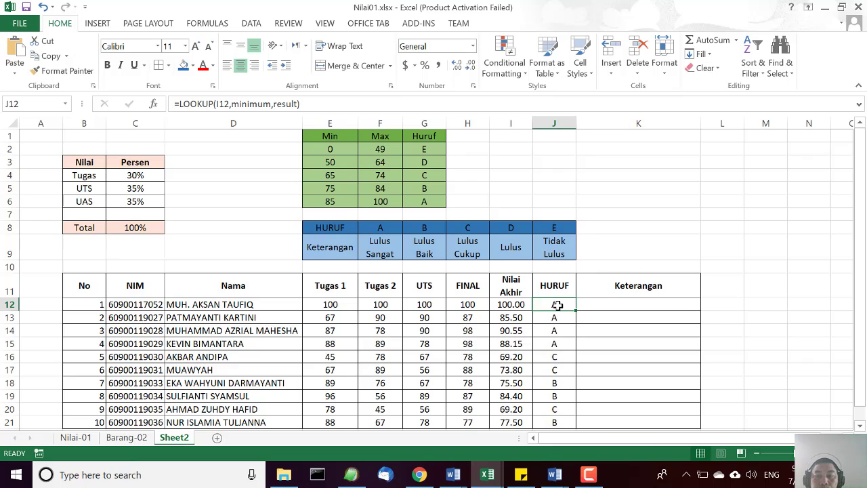
click(786, 229)
scroll(786, 229, down, 2)
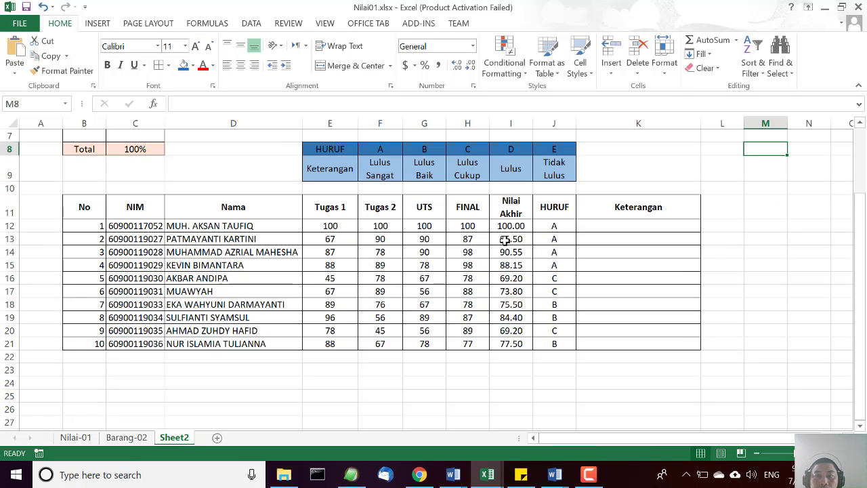
drag(557, 228, 565, 343)
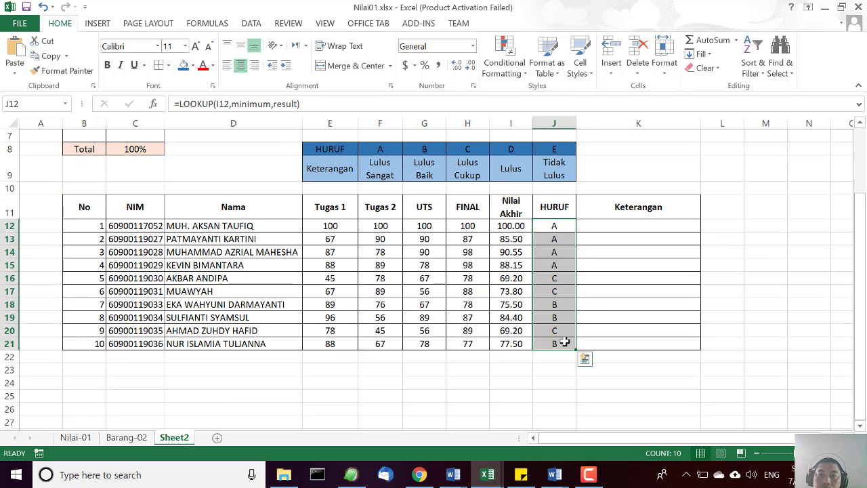
key(Delete)
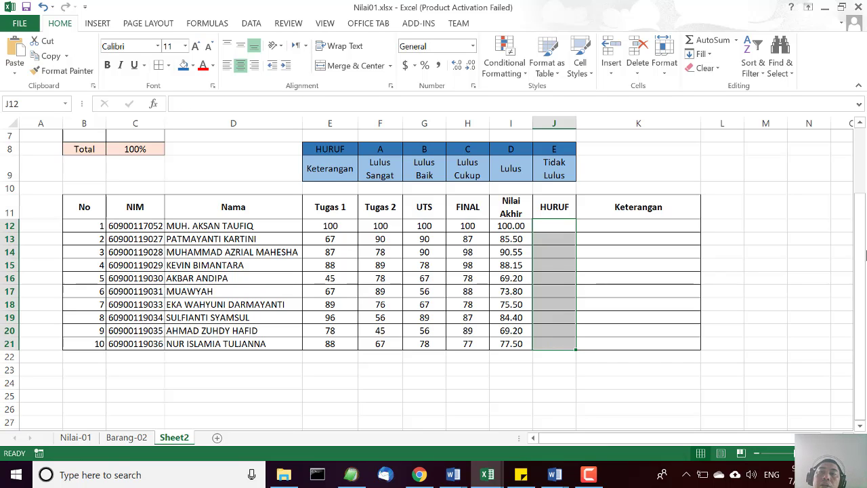
click(792, 261)
Define the range name ref_huruf for the Min, Max and Huruf values in E2:G6.
scroll(791, 261, up, 2)
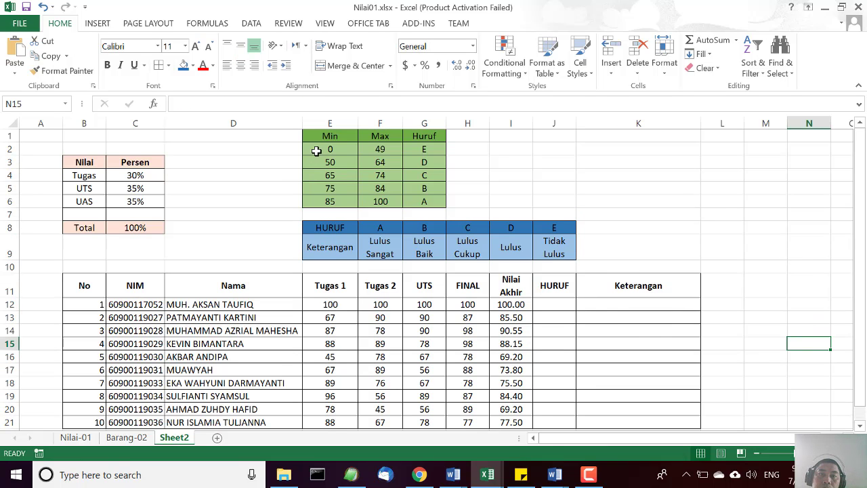
drag(317, 149, 425, 198)
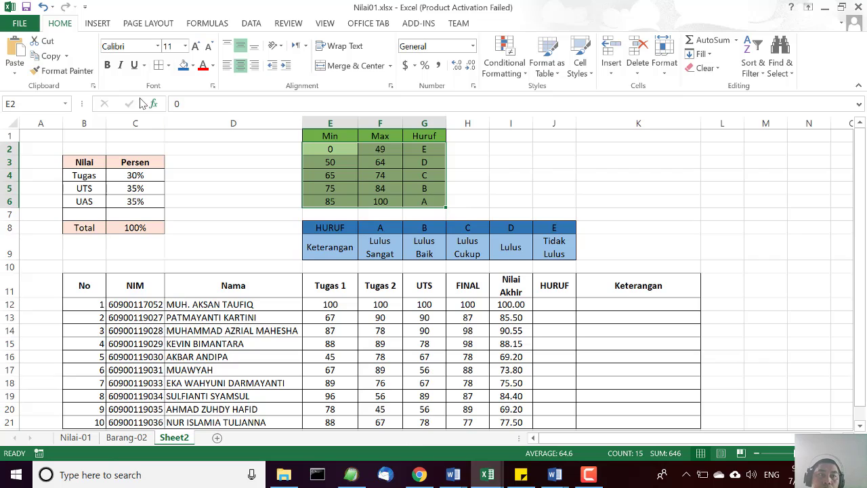
click(45, 101)
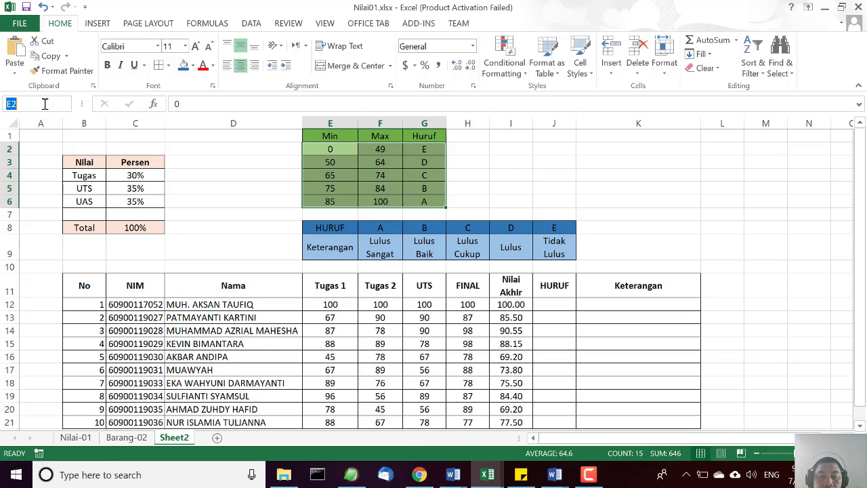
text(re)
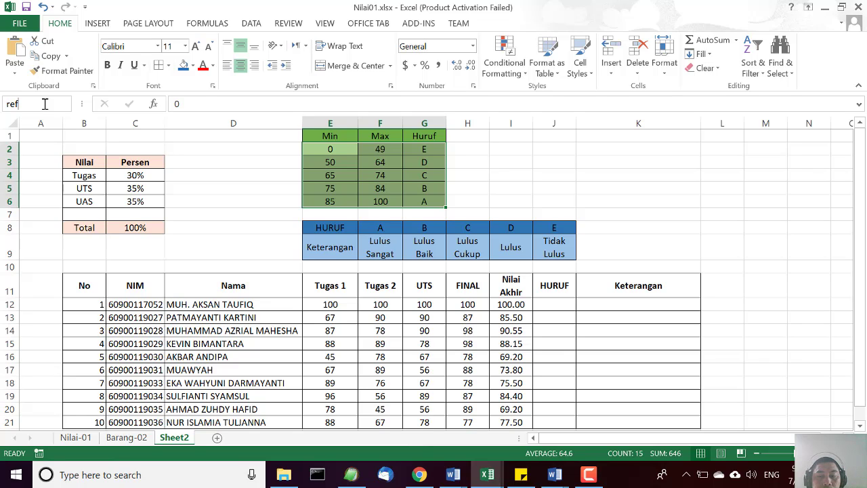
text(f)
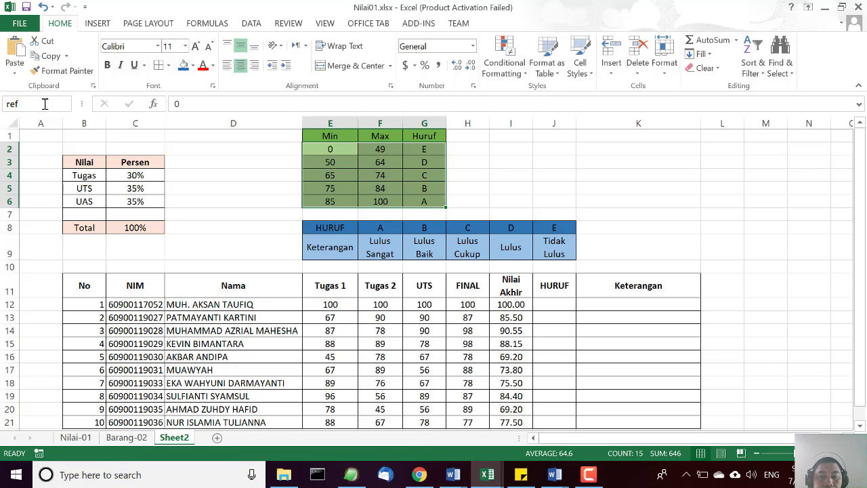
text(_hu)
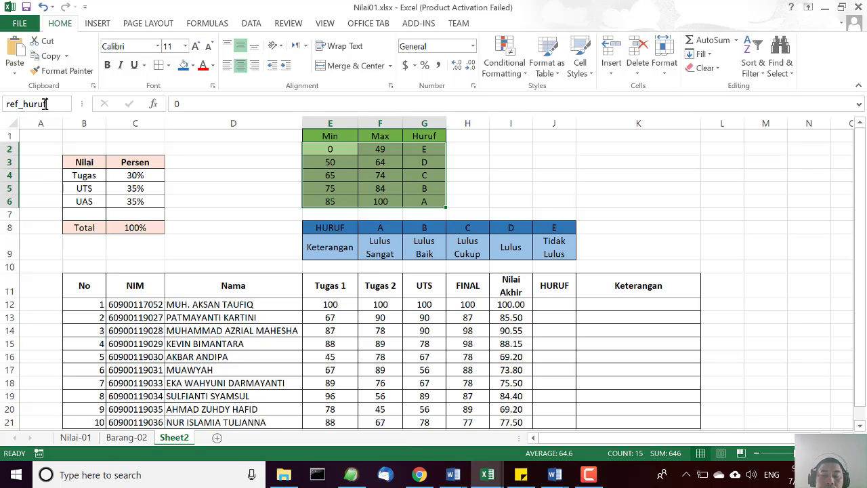
text(ruf)
key(Return)
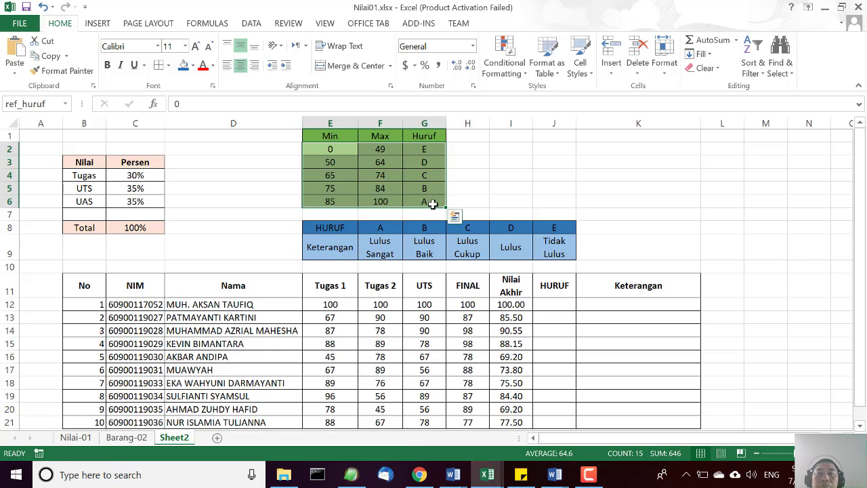
Select the named range ref_huruf to check which cells it covers.
click(777, 203)
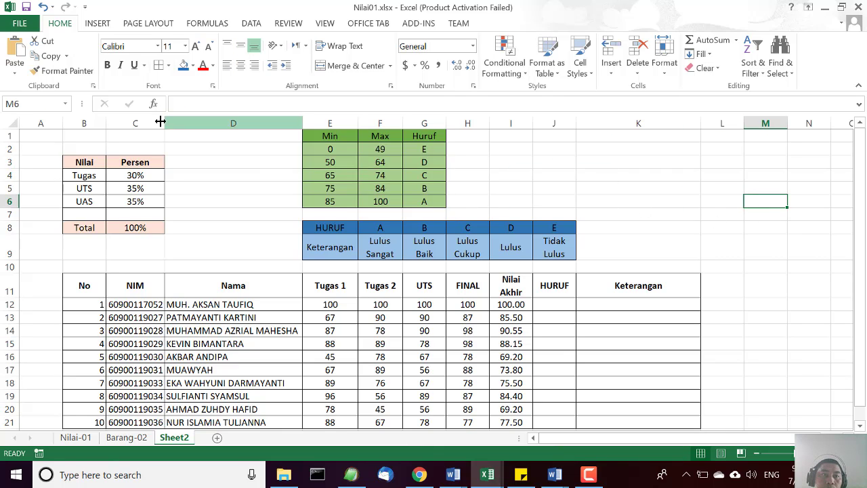
click(66, 103)
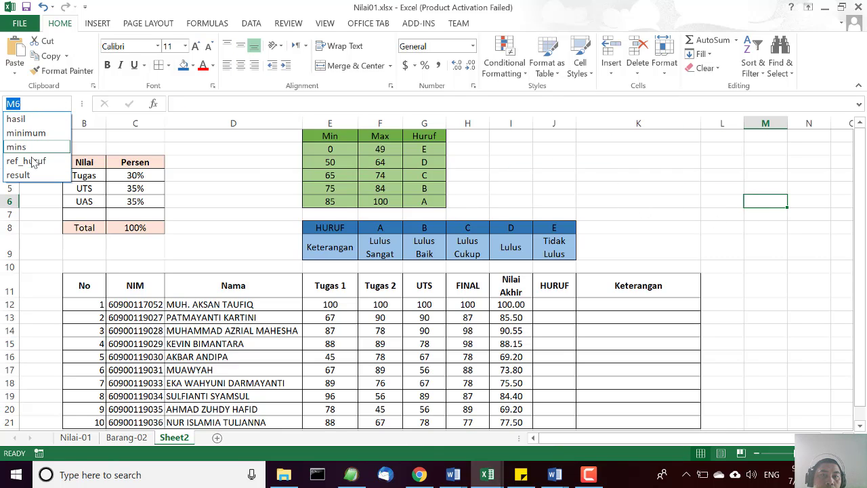
click(32, 161)
click(696, 225)
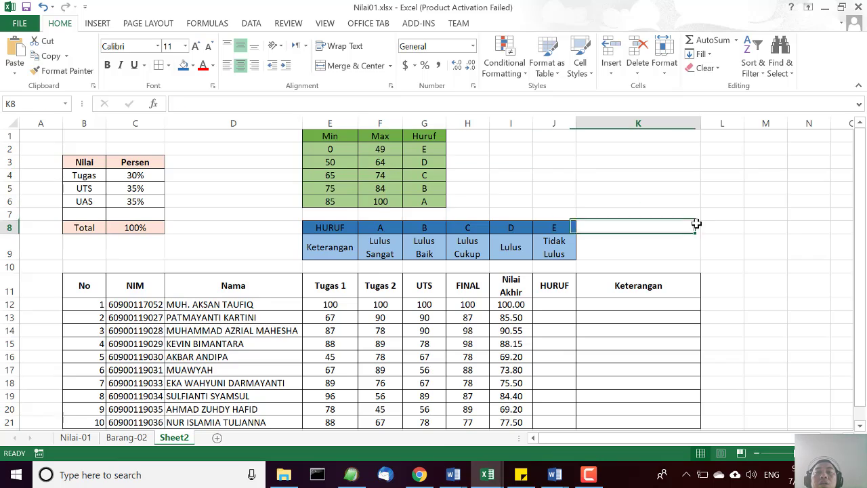
Begin a VLOOKUP formula in the first HURUF cell, J12, with the Nilai Akhir cell I12 as the lookup value.
click(551, 305)
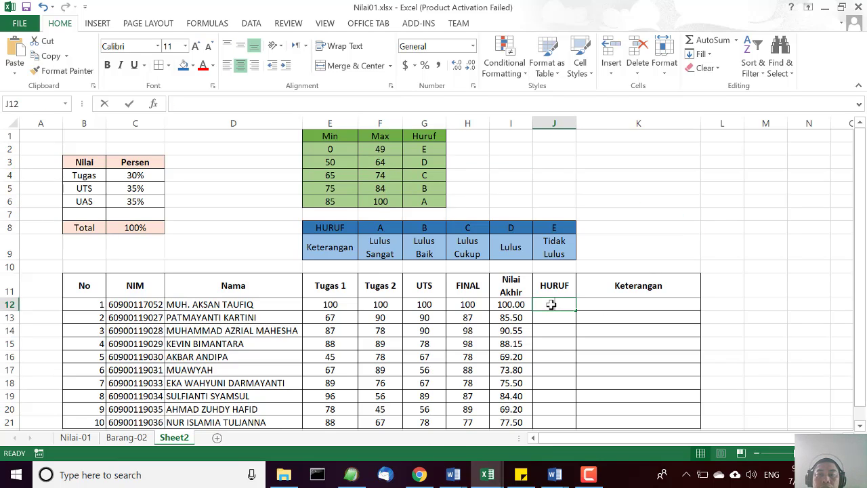
text(=V)
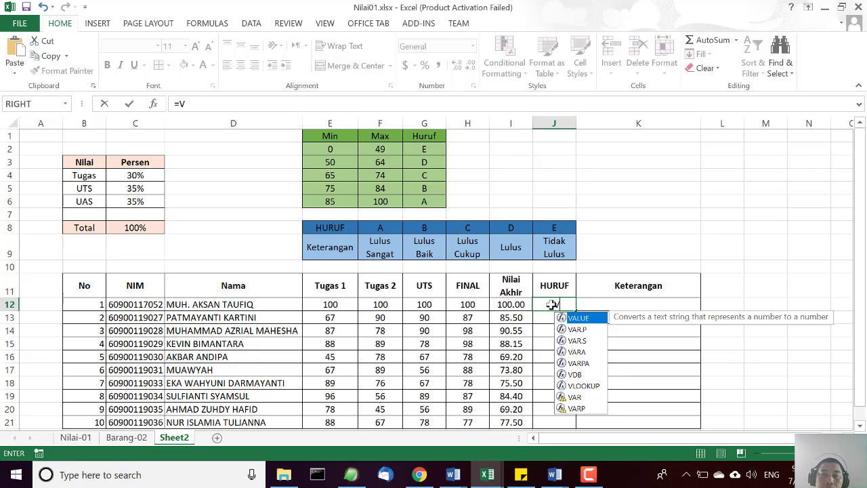
text(L)
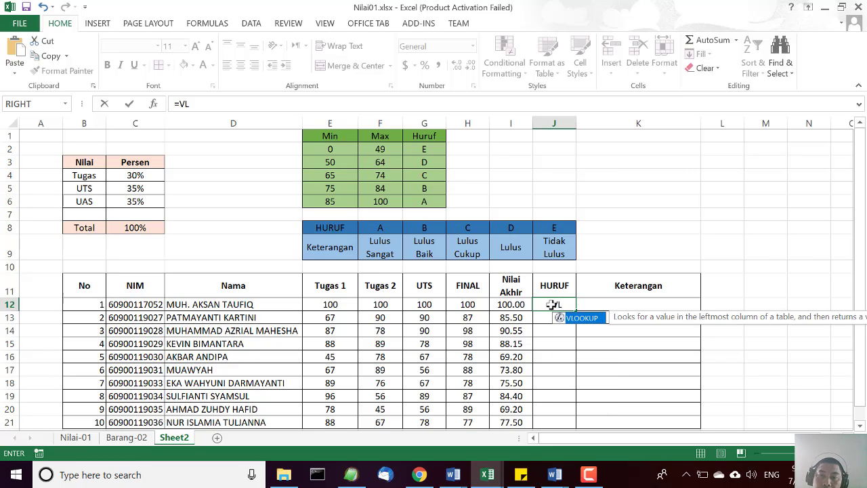
double_click(584, 318)
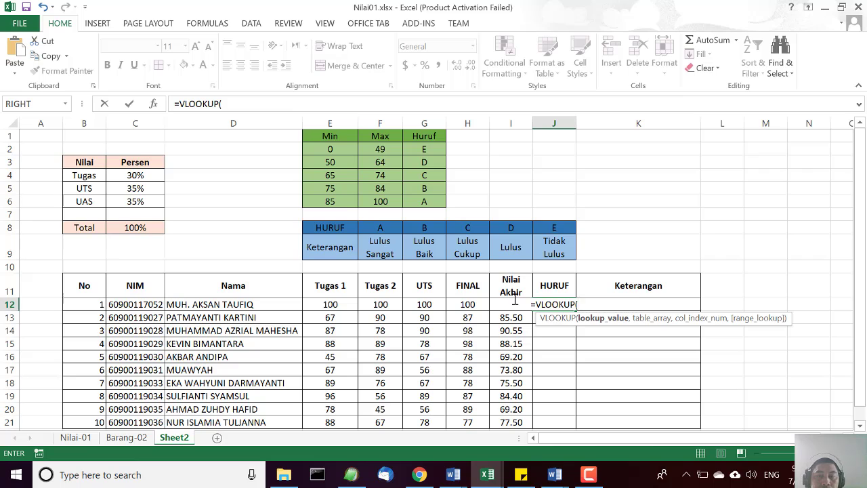
text(D12)
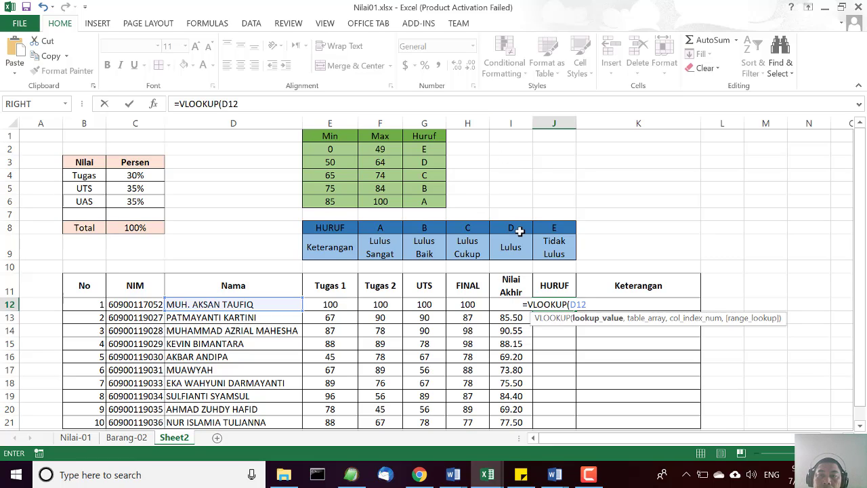
key(BackSpace)
key(BackSpace)
key(BackSpace)
text(I12)
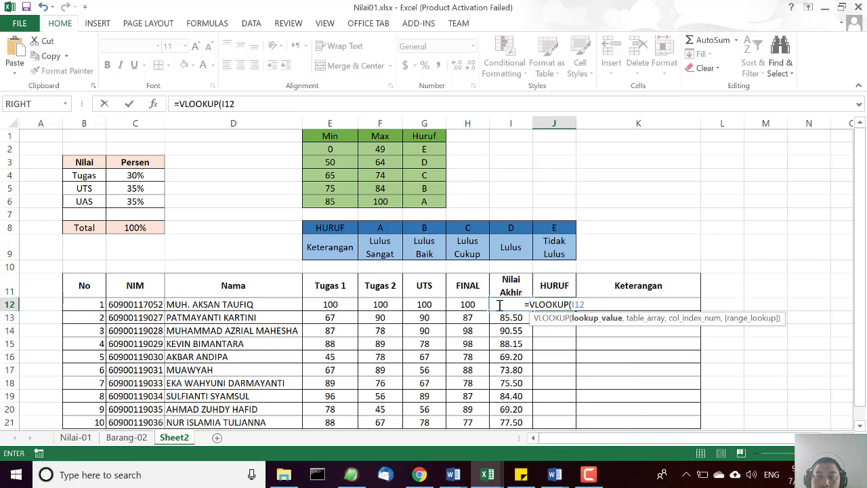
text(,)
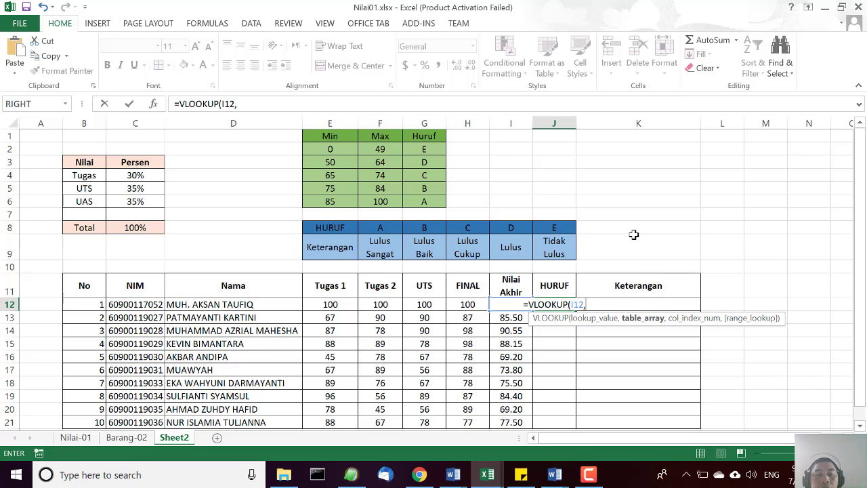
text(ref)
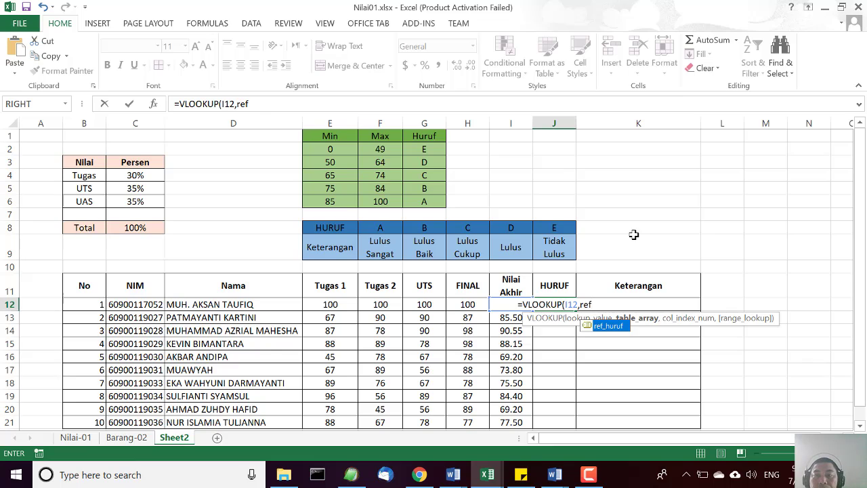
Complete the J12 VLOOKUP with ref_huruf as the table array, column index 3 and FALSE as the range lookup.
double_click(620, 326)
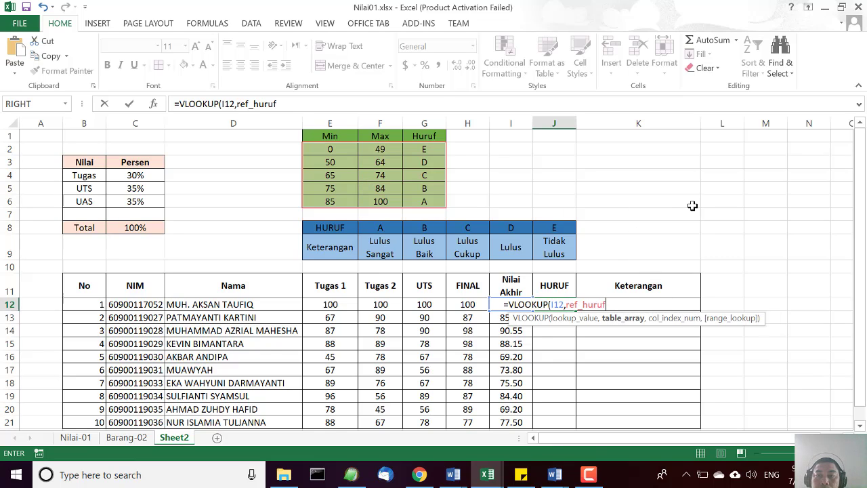
text(,)
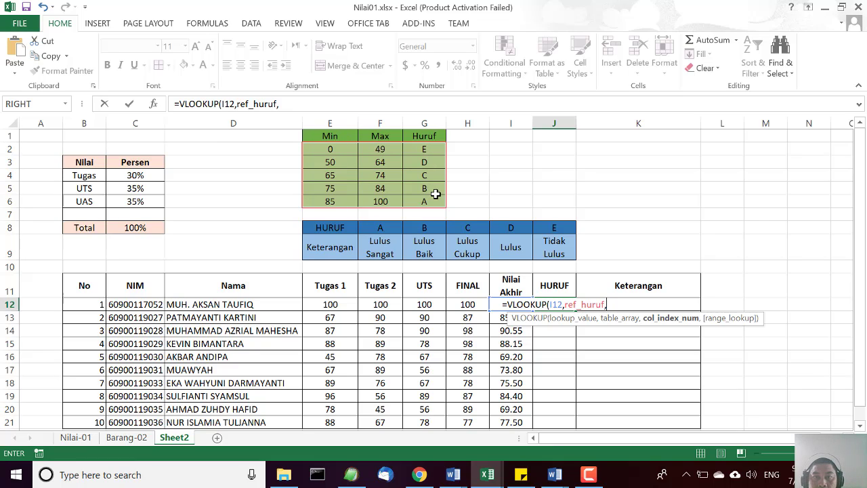
text(3)
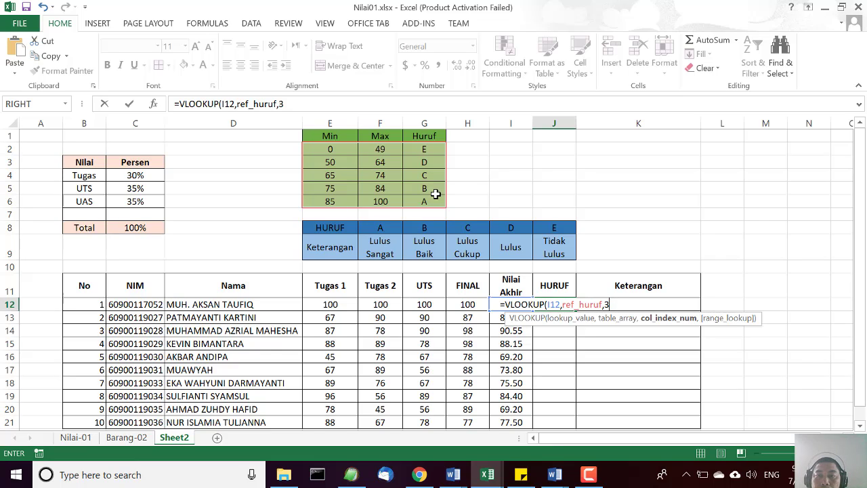
text(,)
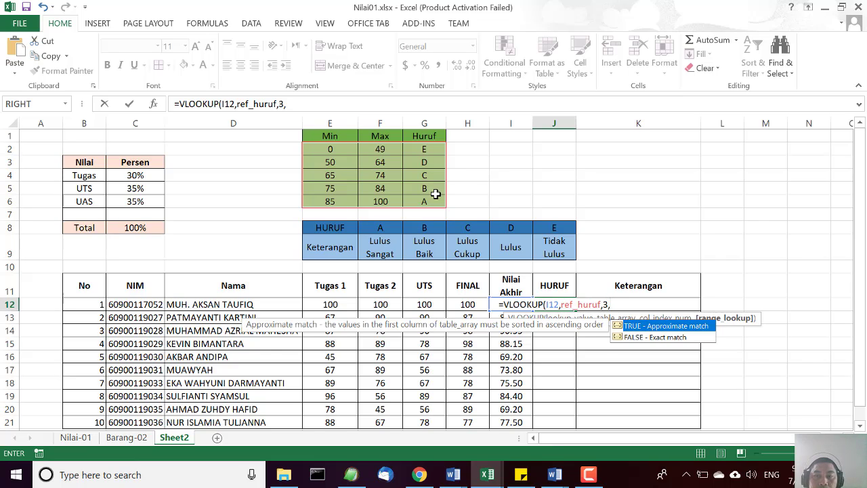
text(FALSE)
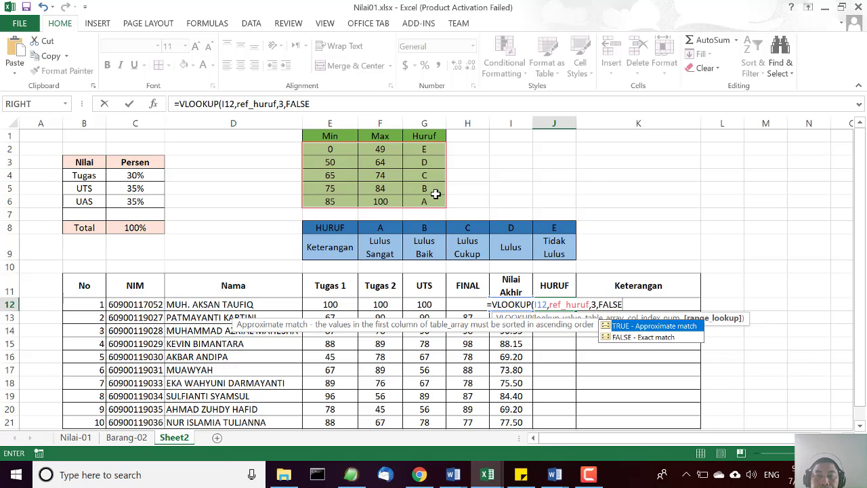
text())
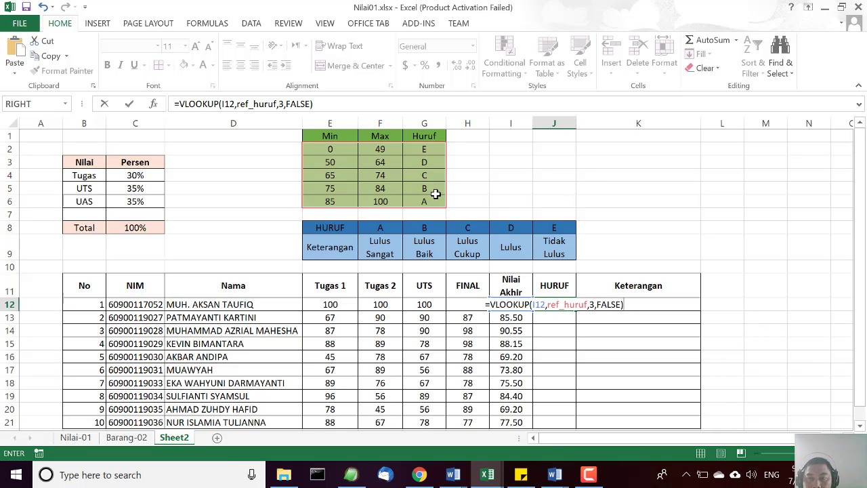
key(Return)
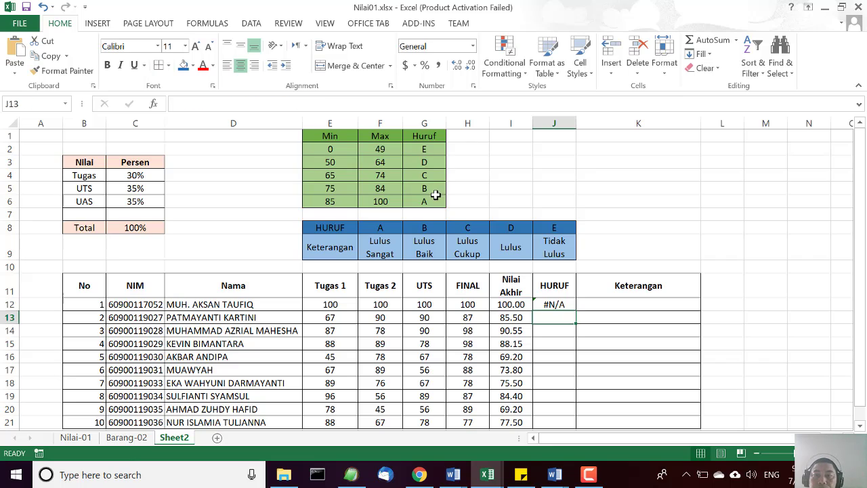
Remove the FALSE argument from the J12 formula, leaving =VLOOKUP(I12,ref_huruf,3).
click(564, 306)
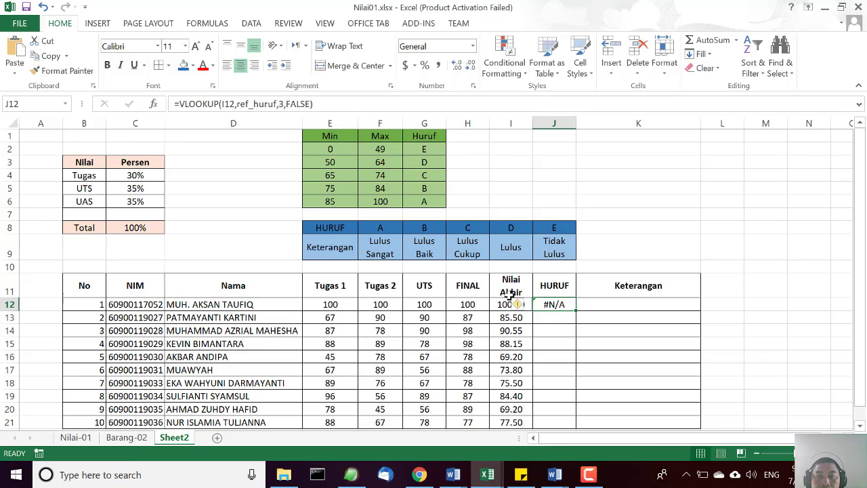
mouse_move(529, 308)
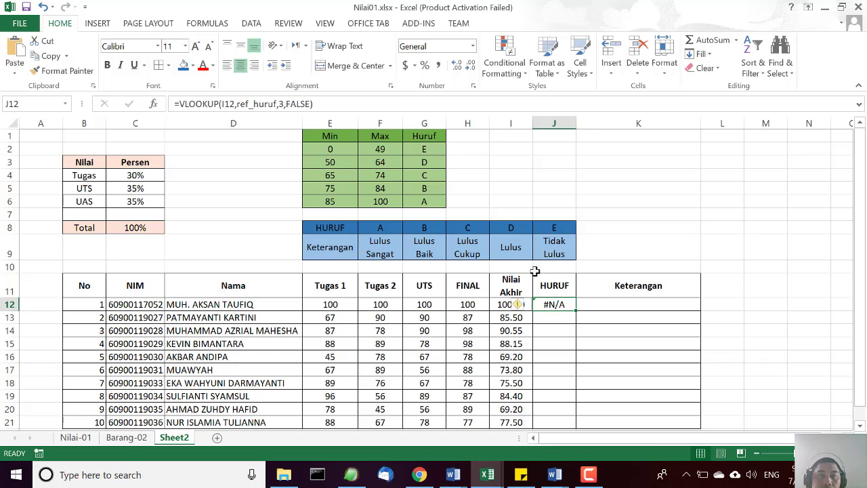
click(283, 103)
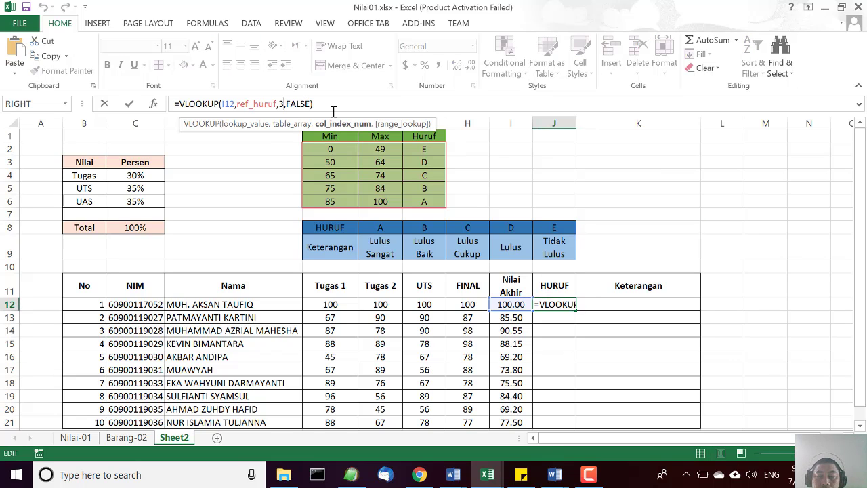
key(Right)
key(Right)
key(Right)
key(Right)
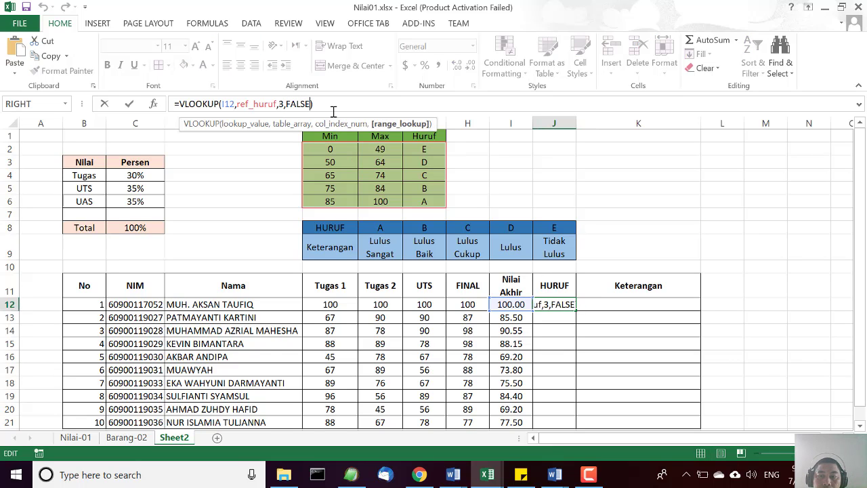
key(BackSpace)
key(BackSpace)
key(BackSpace)
key(BackSpace)
key(BackSpace)
key(BackSpace)
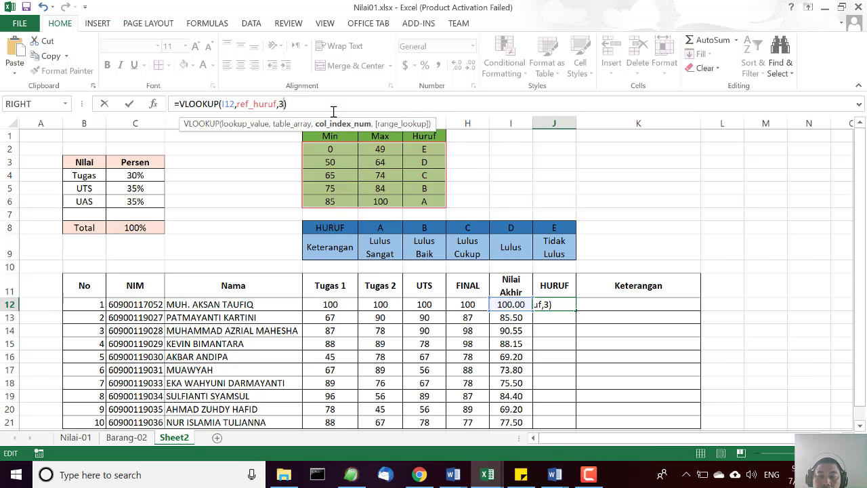
key(Return)
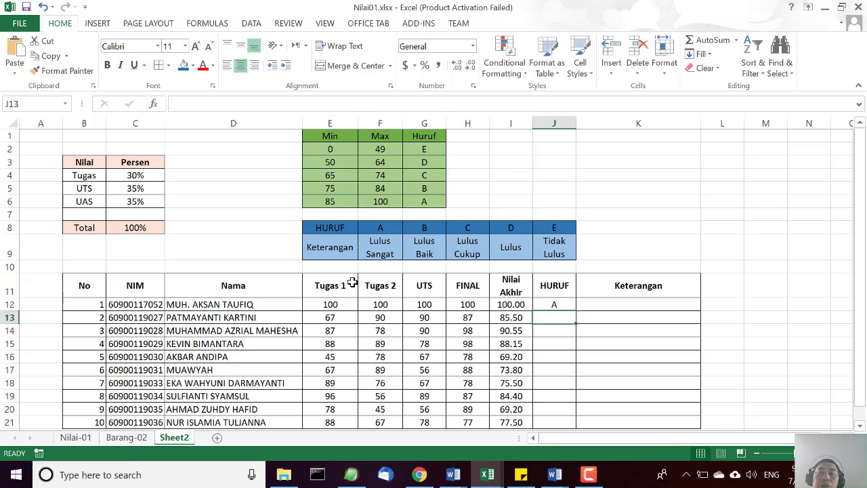
Fill the VLOOKUP formula from J12 down through J21.
click(555, 304)
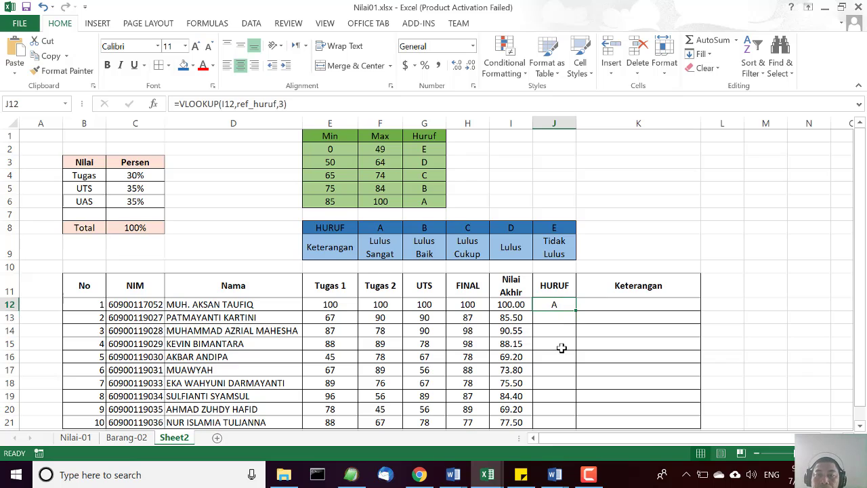
scroll(564, 349, down, 1)
drag(577, 271, 573, 388)
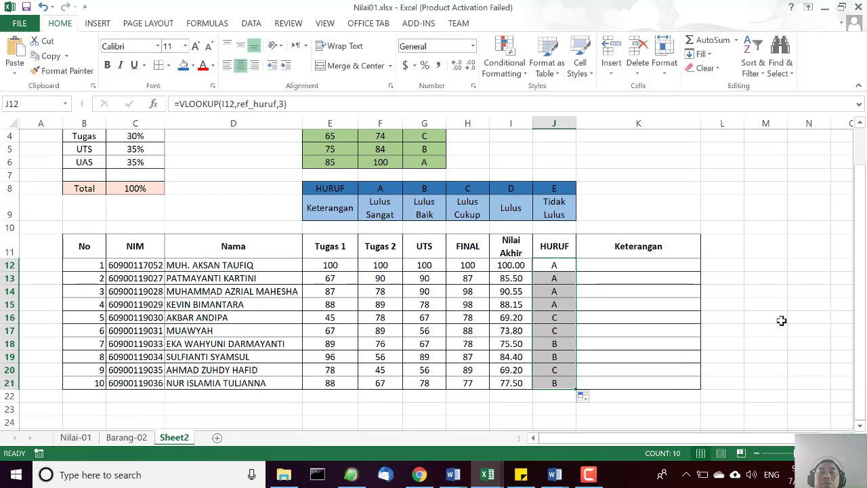
click(780, 319)
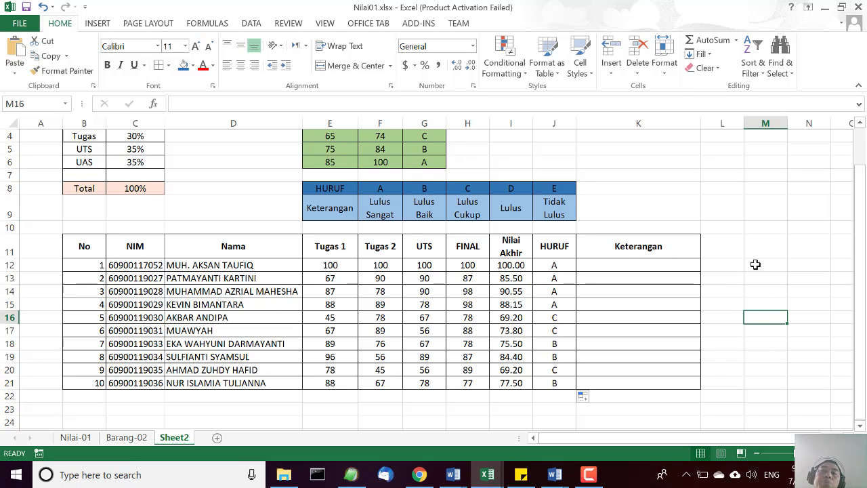
click(765, 246)
Increase the height of row 9 so the full text "Lulus Sangat Baik" fits in its cell.
scroll(762, 386, up, 1)
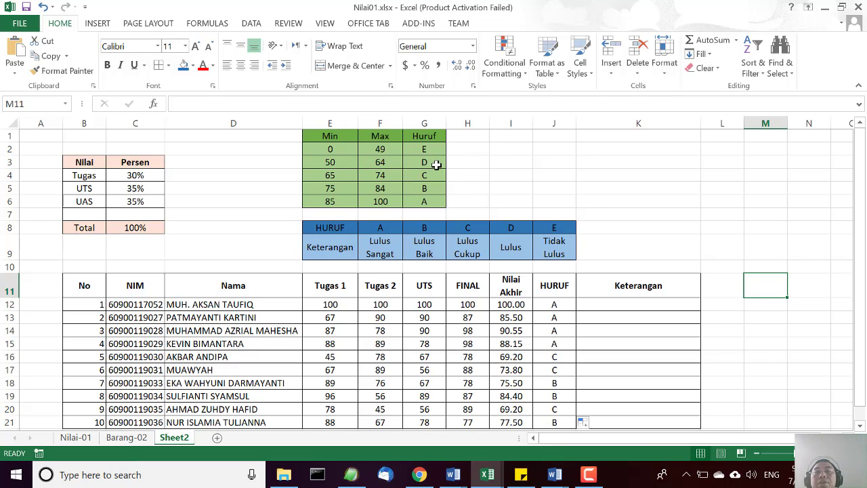
click(618, 304)
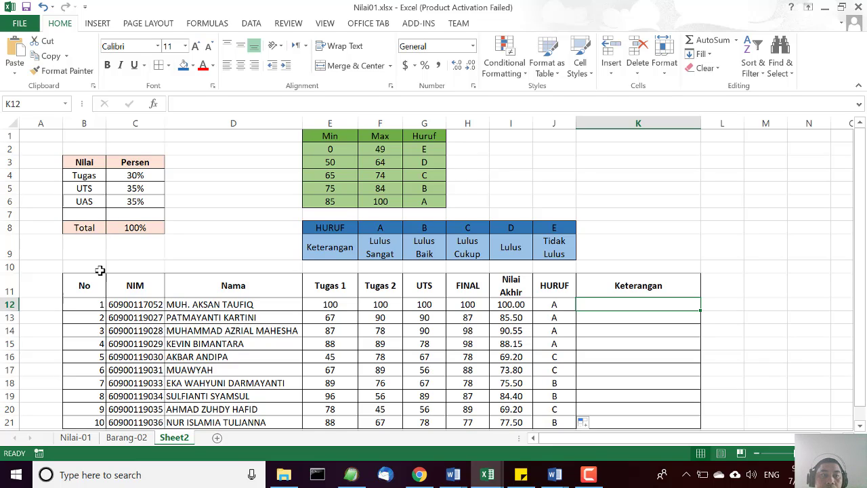
drag(13, 261, 13, 272)
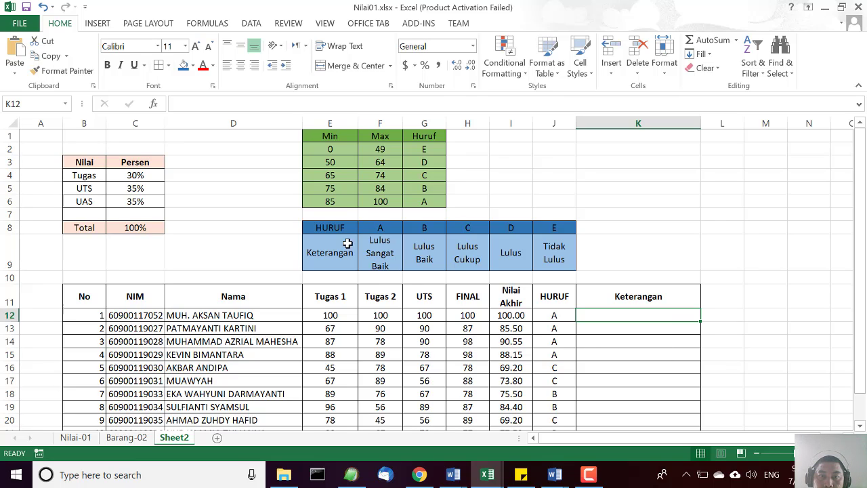
Start an HLOOKUP formula in K12 with the HURUF grade in J12 as the lookup value.
drag(334, 229, 549, 259)
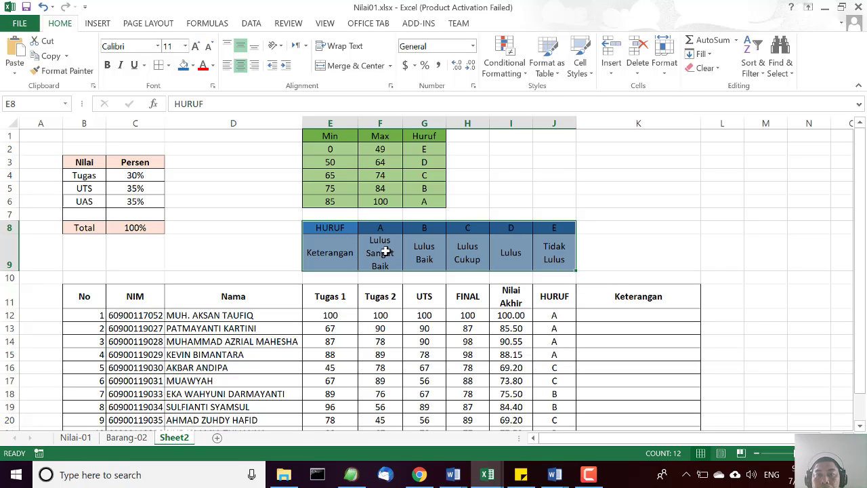
click(672, 241)
click(590, 316)
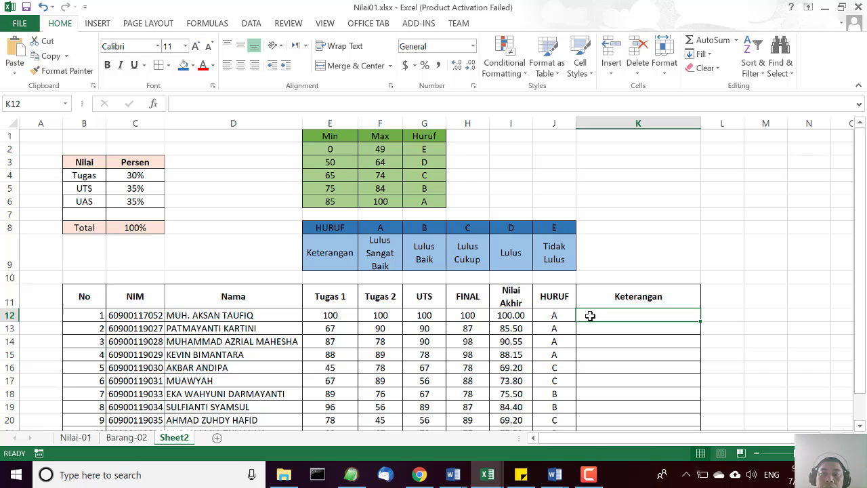
text(=HL)
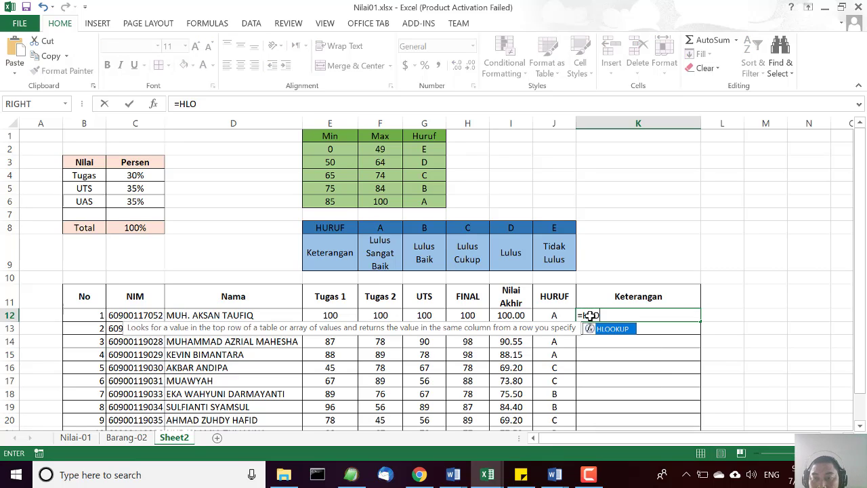
text(O)
double_click(605, 330)
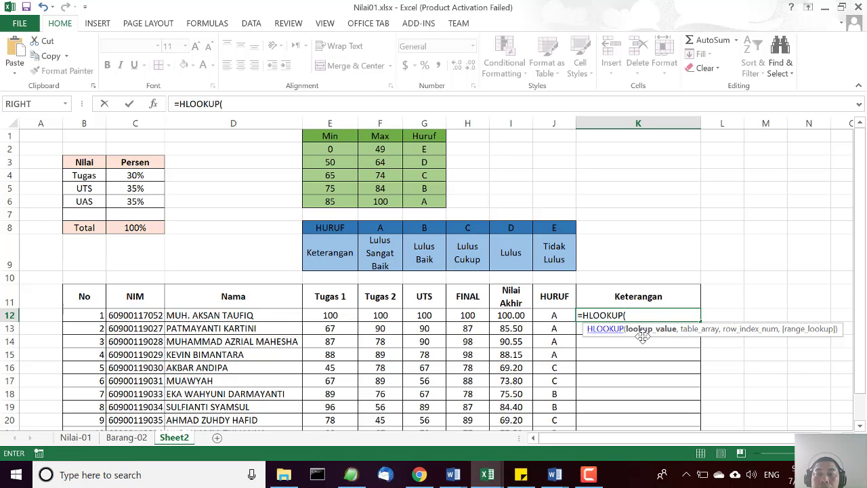
click(553, 316)
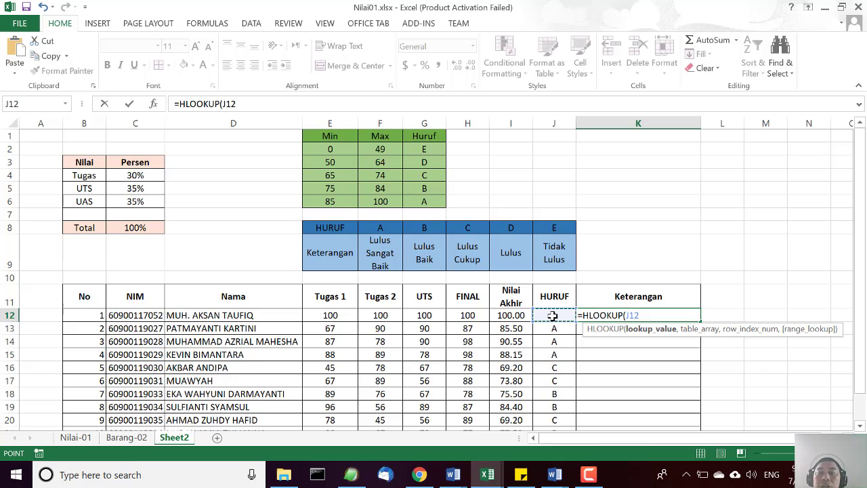
text(,)
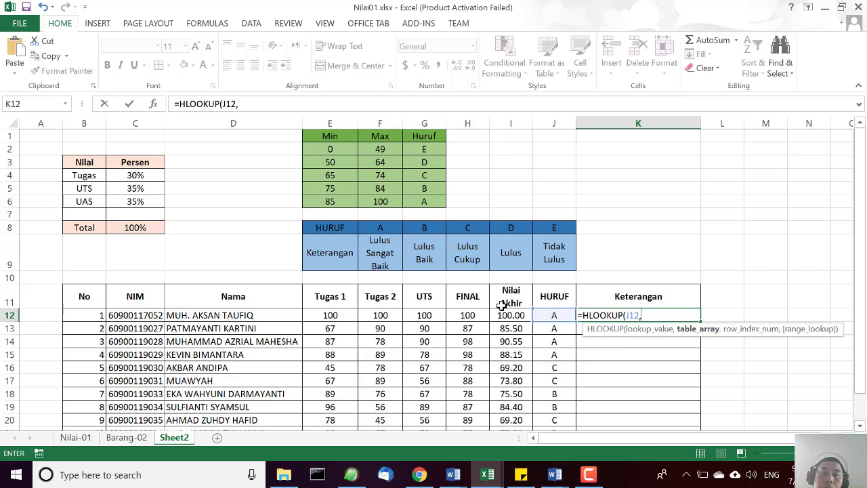
Complete the K12 HLOOKUP arguments with the absolute range $E$8:$J$9 as the table array and 2 as the row index.
drag(337, 227, 554, 258)
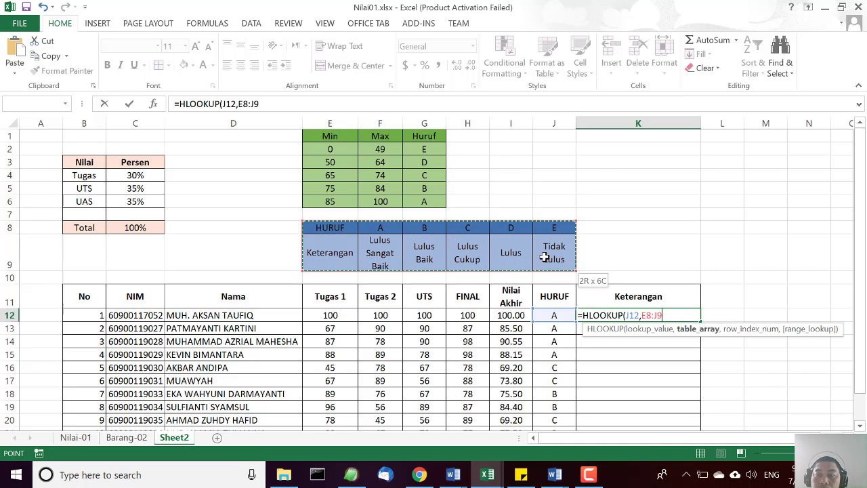
click(648, 316)
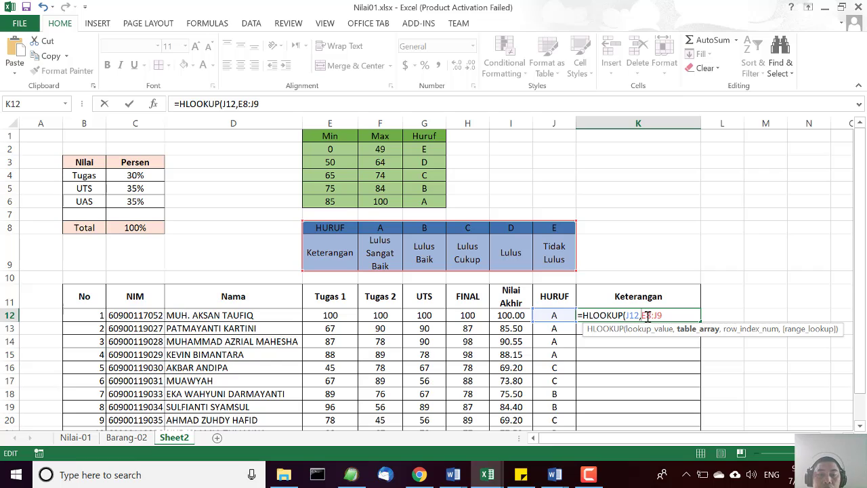
text($E)
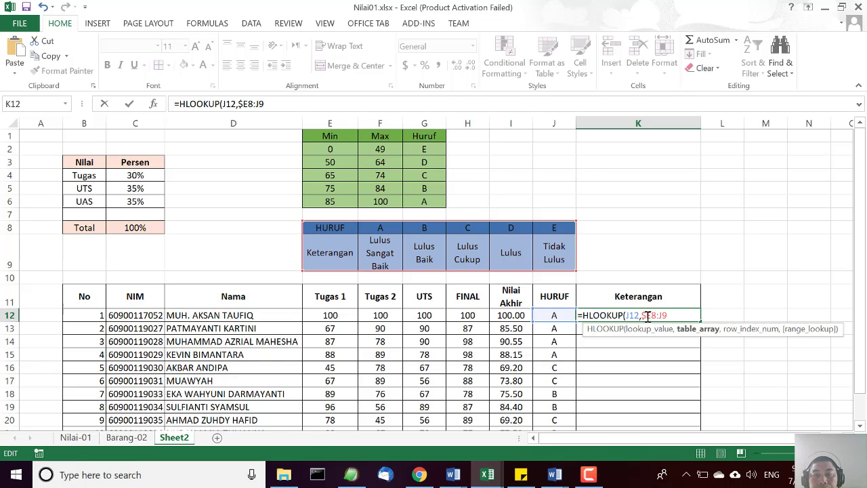
text($8:)
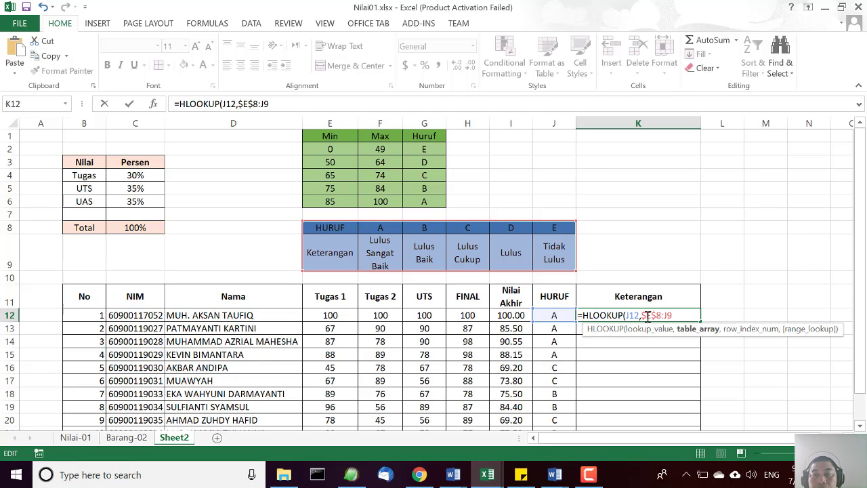
text($J$9)
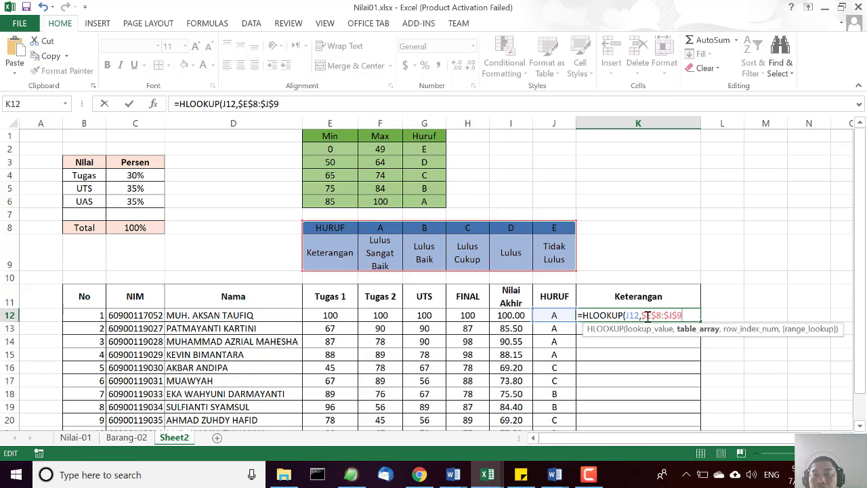
text(,2)
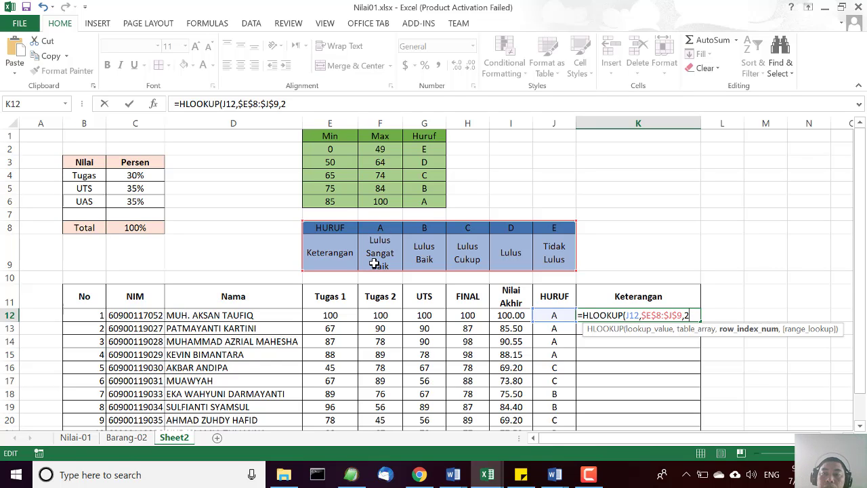
text())
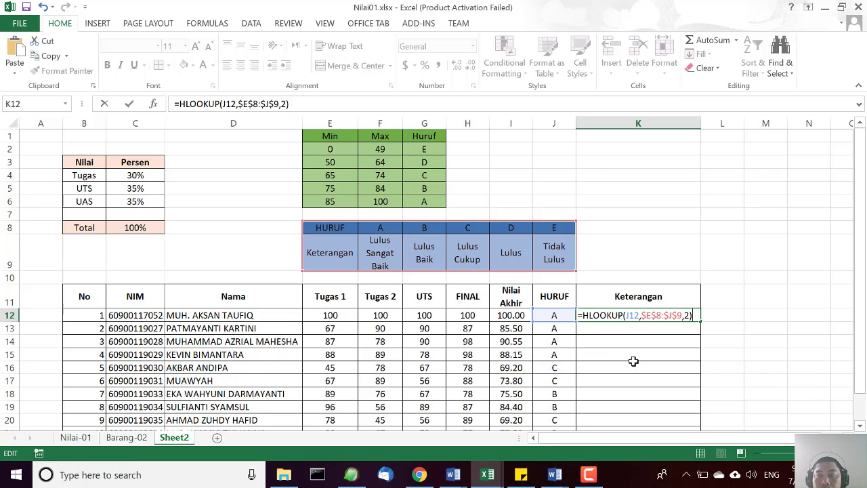
Change the K12 table array to $F$8:$J$9 and fill the HLOOKUP formula down through K21.
click(663, 316)
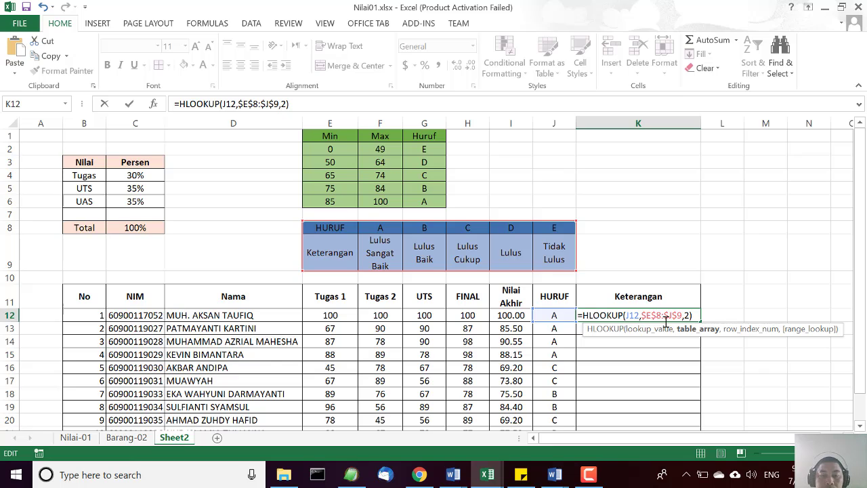
key(BackSpace)
text(F)
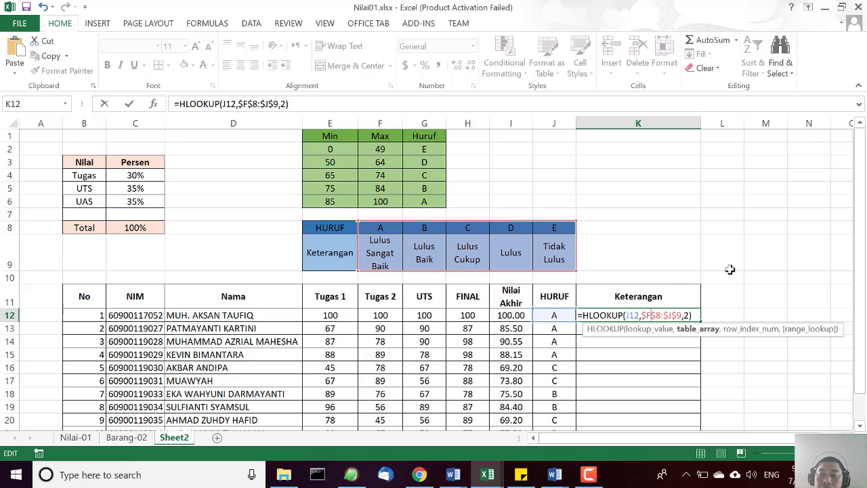
key(Return)
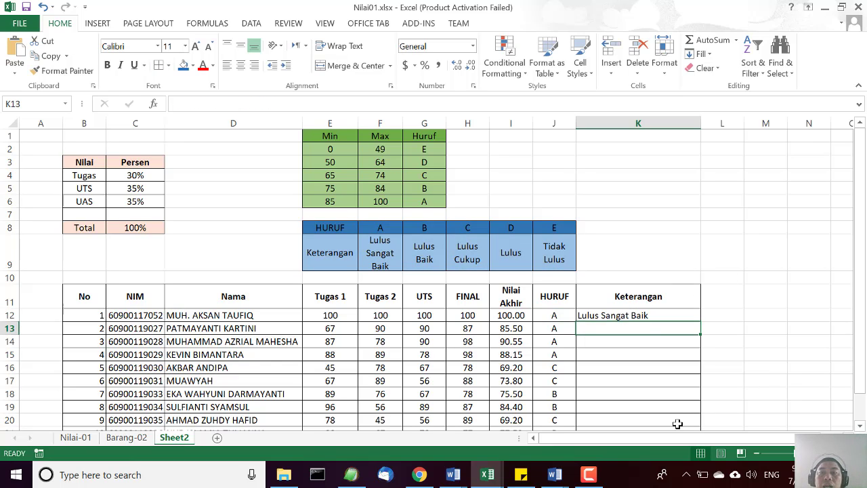
click(675, 314)
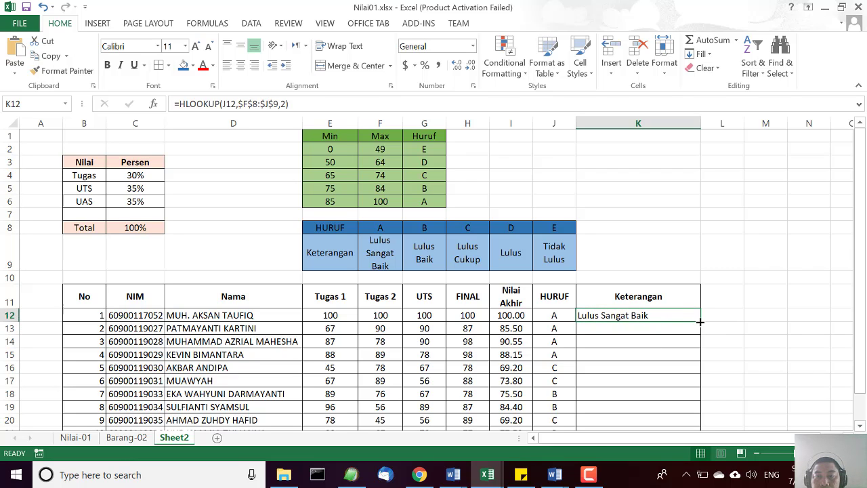
drag(700, 321, 695, 399)
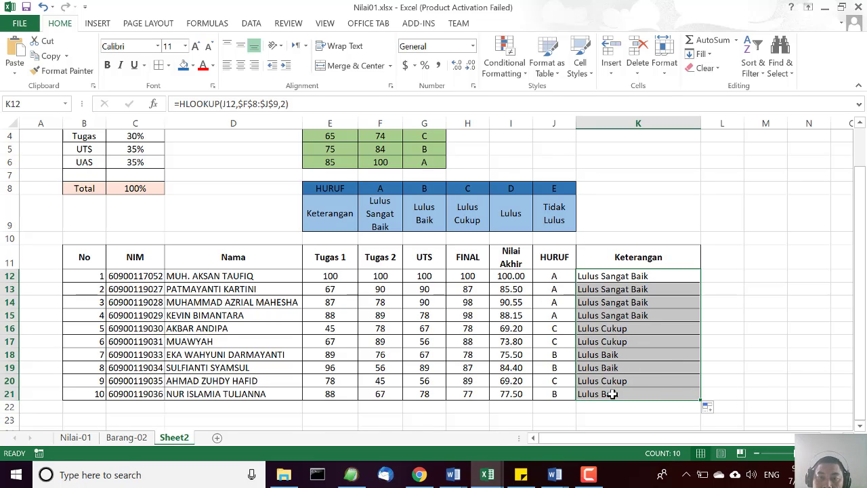
Set the Tugas 1, Tugas 2 and UTS scores of student 10 in row 21 to 12 each.
click(332, 392)
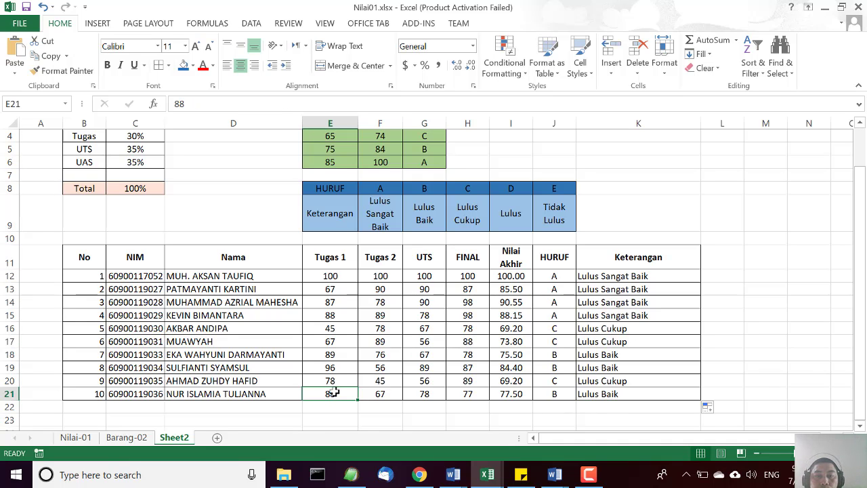
text(12)
key(Tab)
text(12)
key(Tab)
text(12)
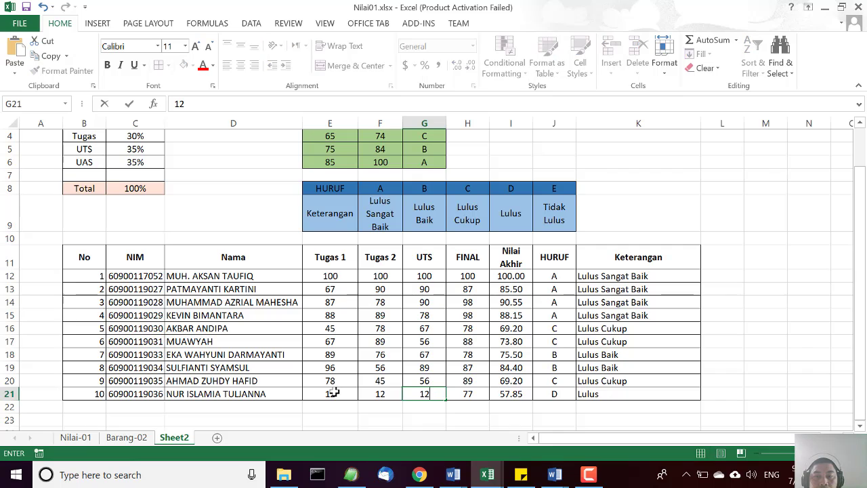
key(Tab)
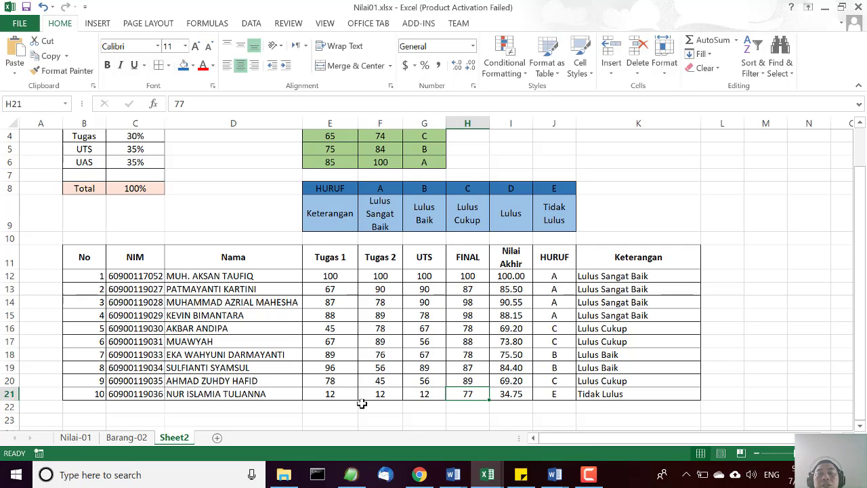
scroll(442, 288, up, 1)
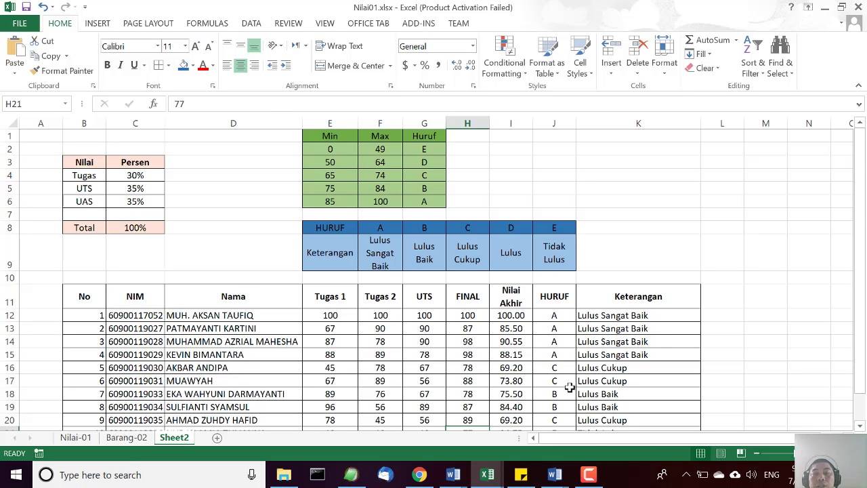
scroll(529, 339, down, 3)
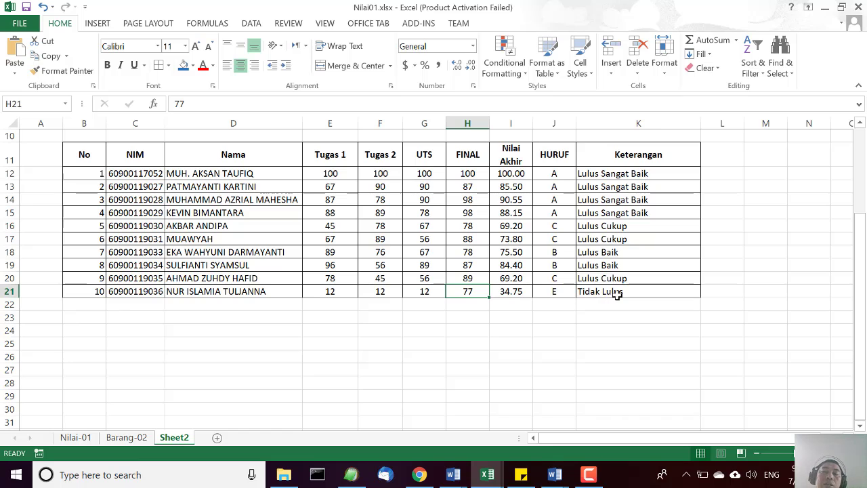
scroll(640, 346, up, 3)
scroll(641, 347, down, 1)
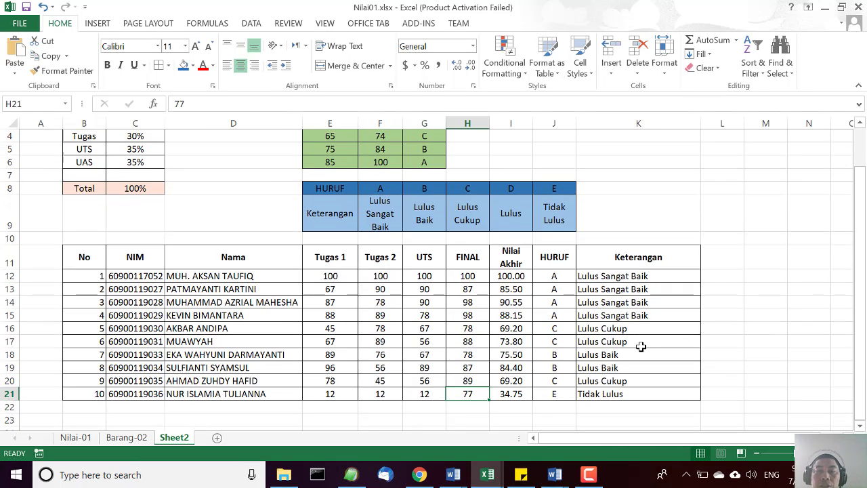
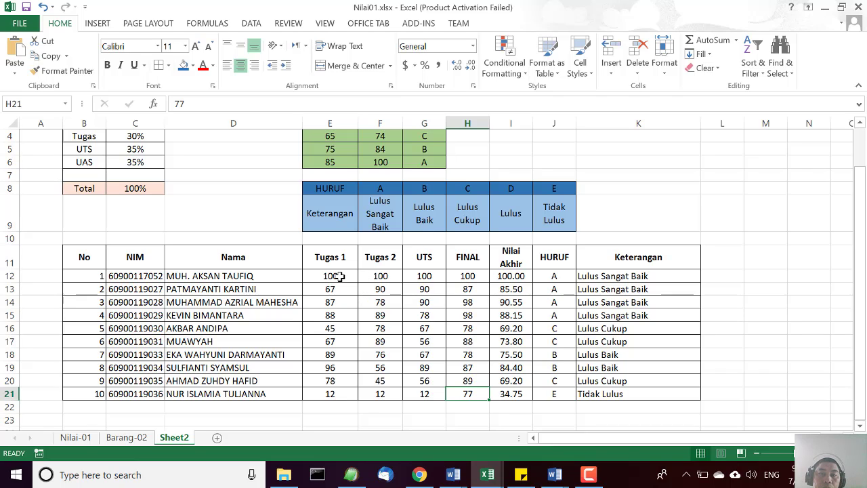
Apply the 4 Ratings icon set as conditional formatting to the Tugas 1 scores in E12:E21.
drag(339, 277, 329, 394)
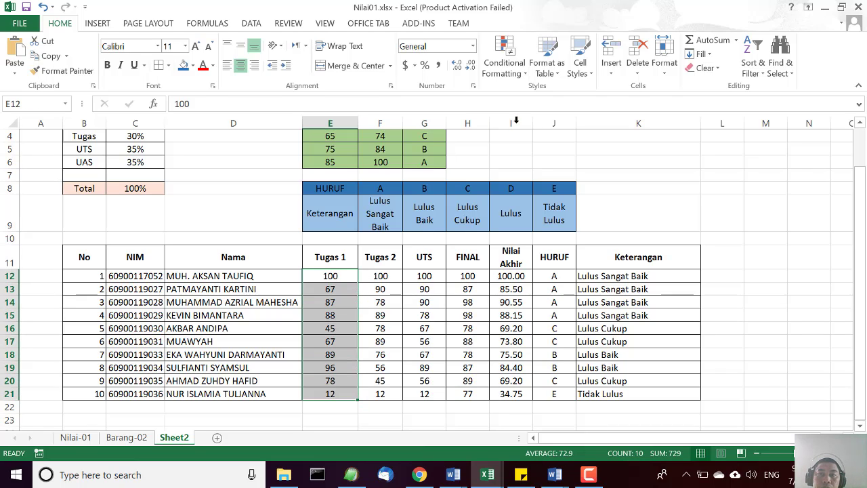
click(527, 76)
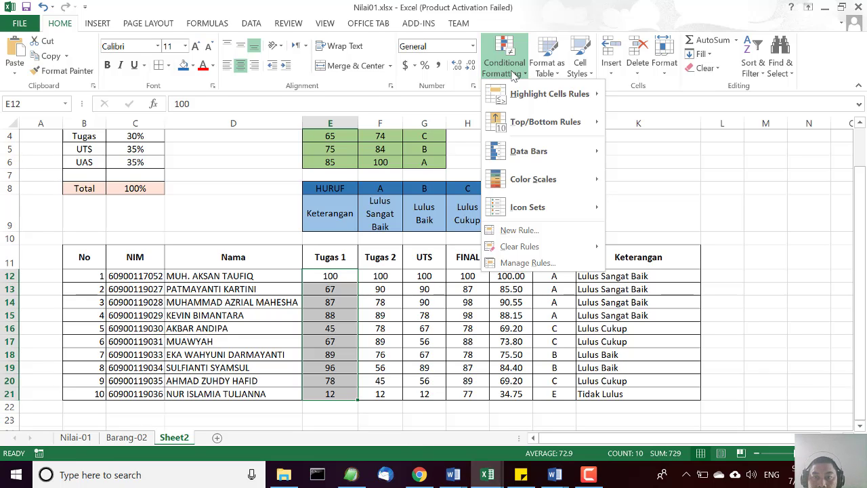
mouse_move(592, 211)
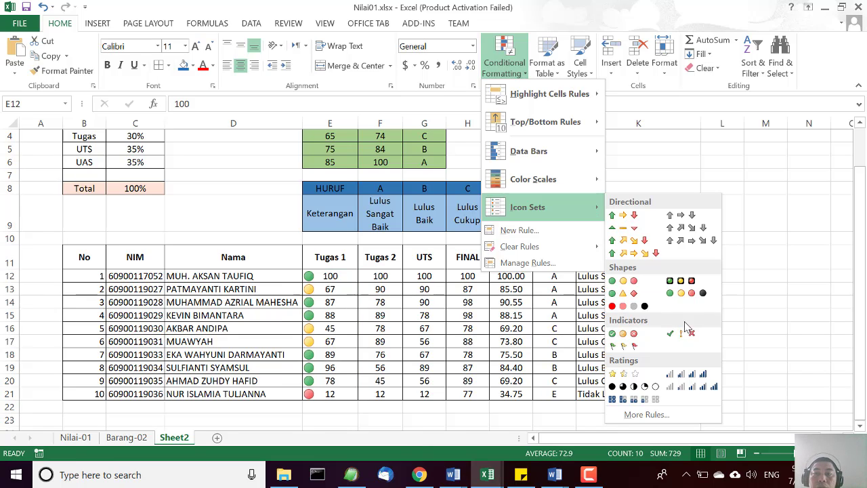
click(707, 379)
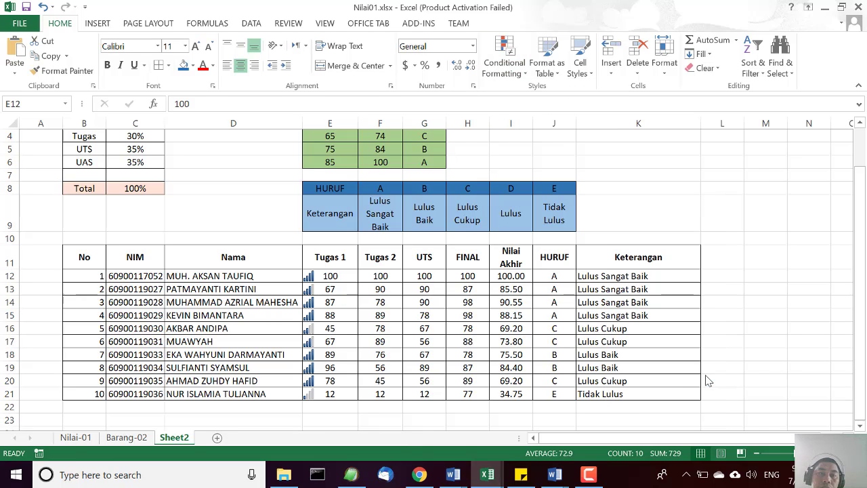
click(328, 316)
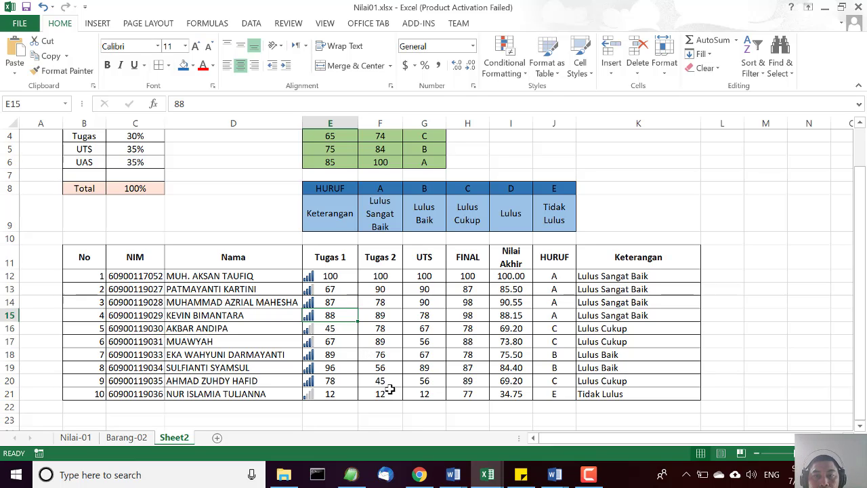
Apply the Green - White - Red color scale to the Nilai Akhir values in I12:I21.
click(512, 278)
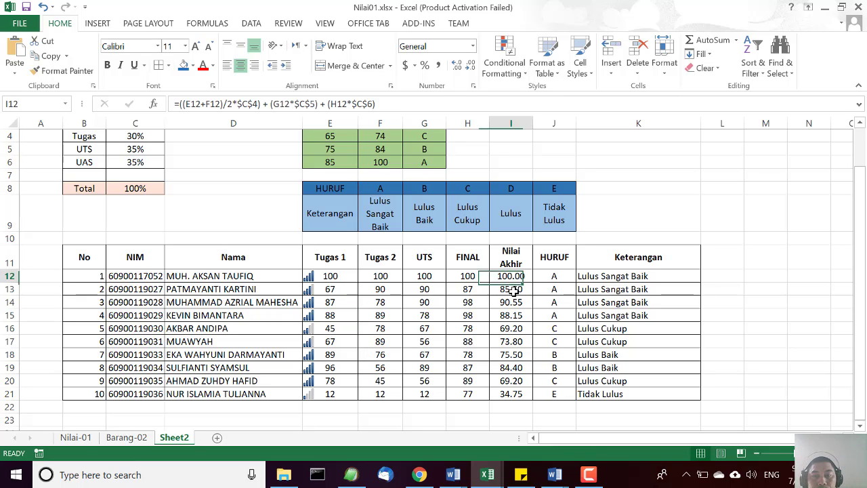
drag(514, 290, 508, 398)
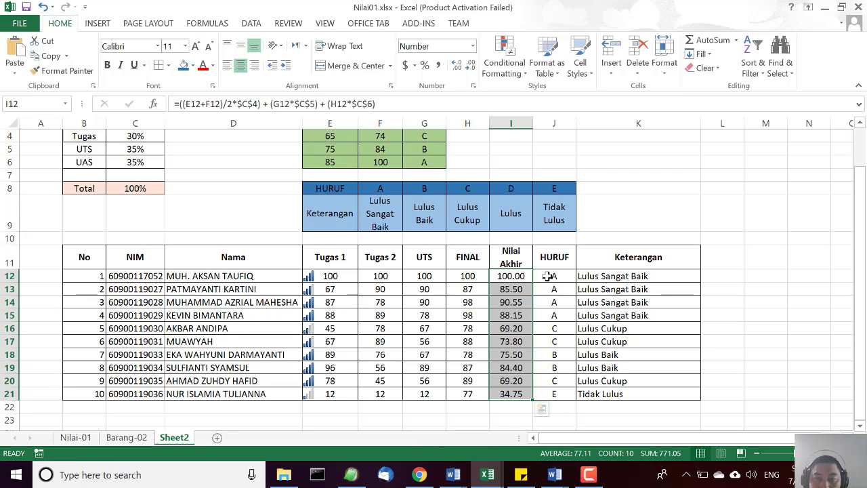
click(526, 74)
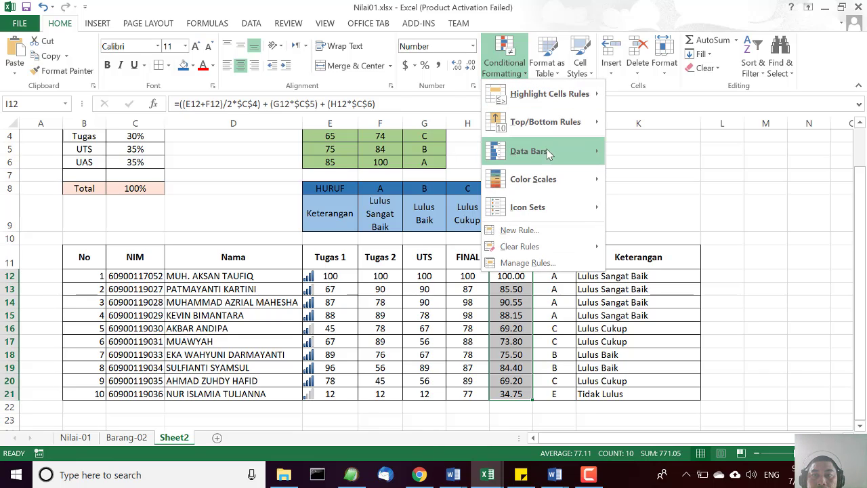
mouse_move(566, 161)
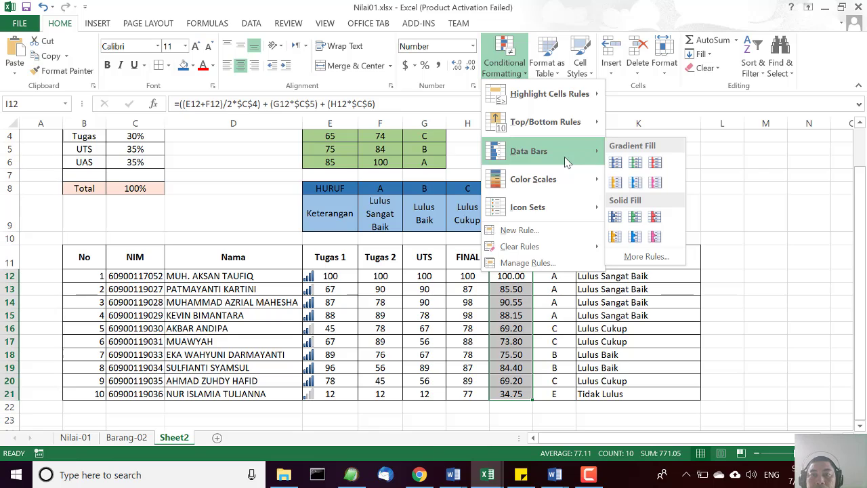
mouse_move(581, 184)
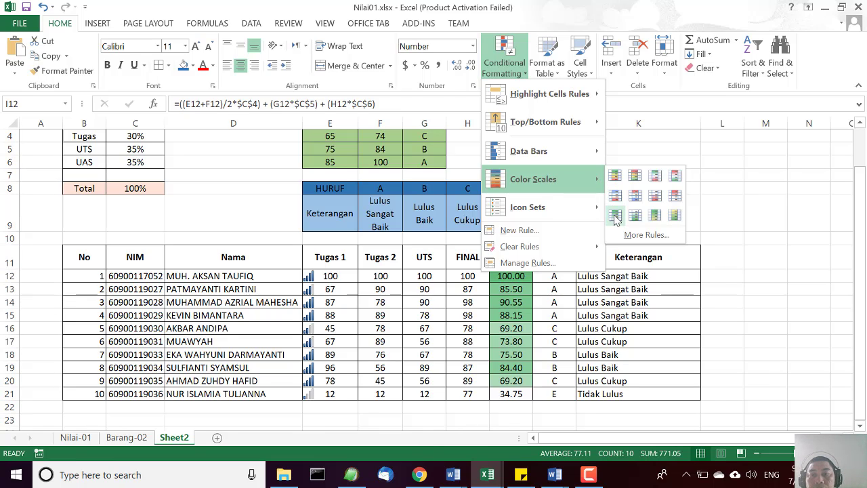
click(654, 178)
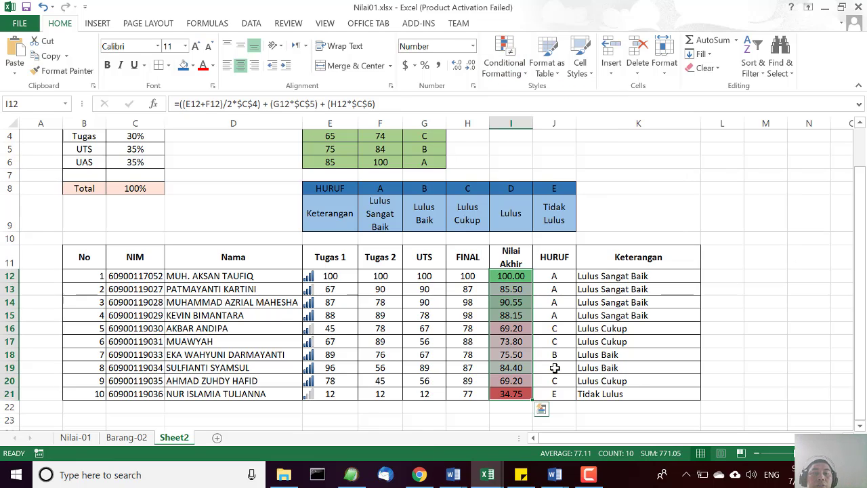
click(688, 174)
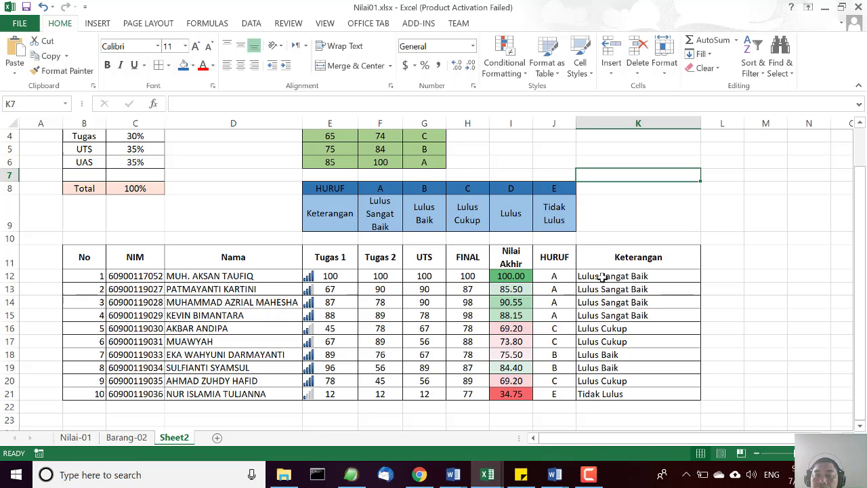
drag(604, 275, 607, 391)
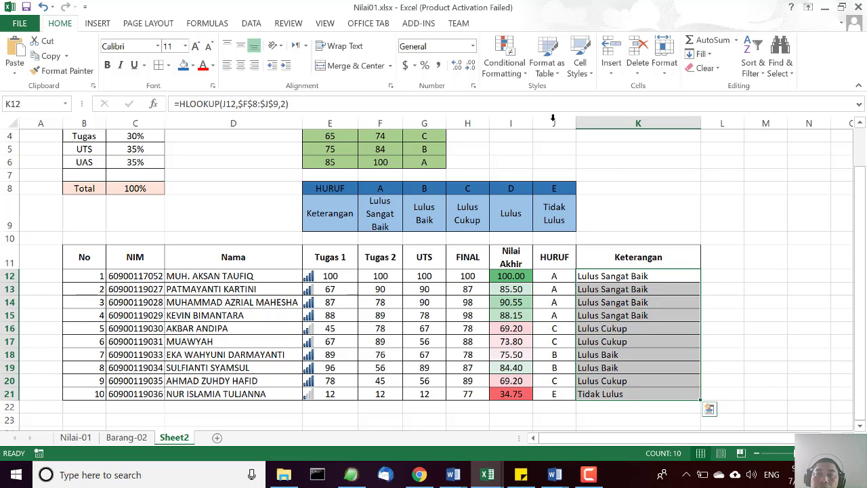
click(523, 79)
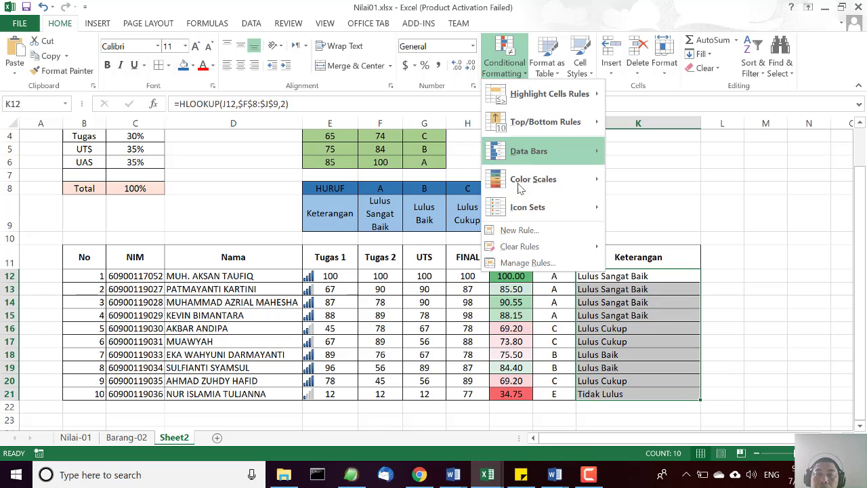
mouse_move(520, 194)
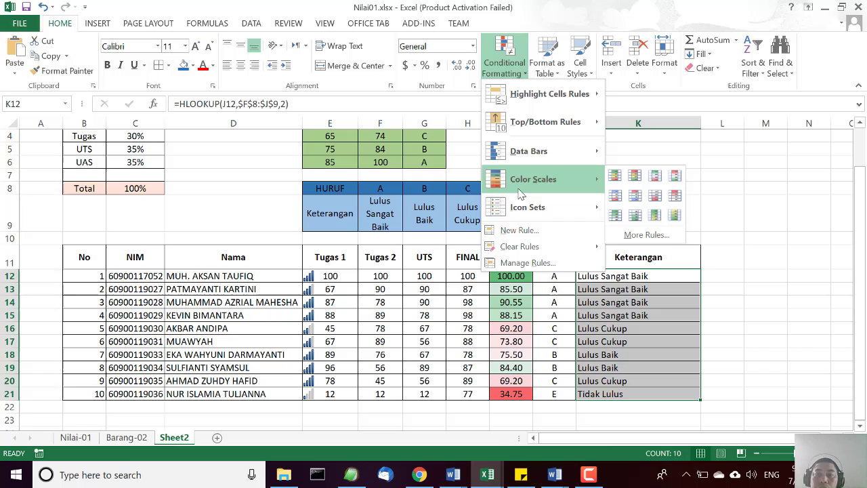
click(526, 264)
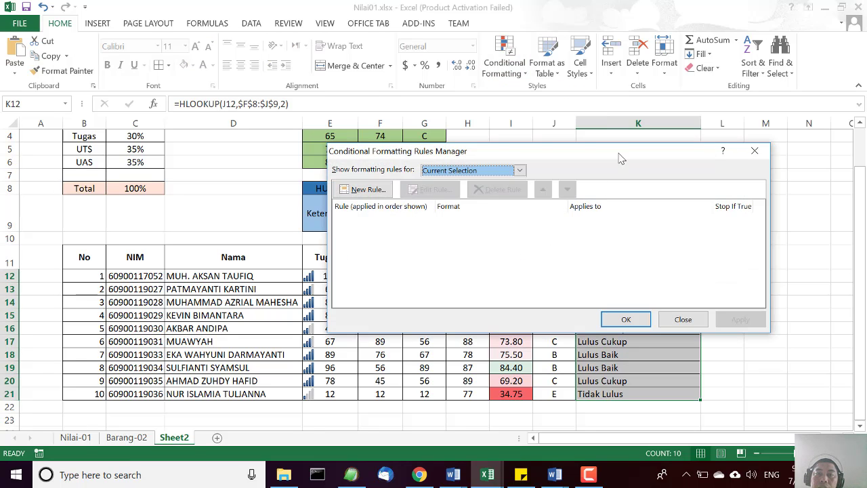
drag(618, 157, 671, 73)
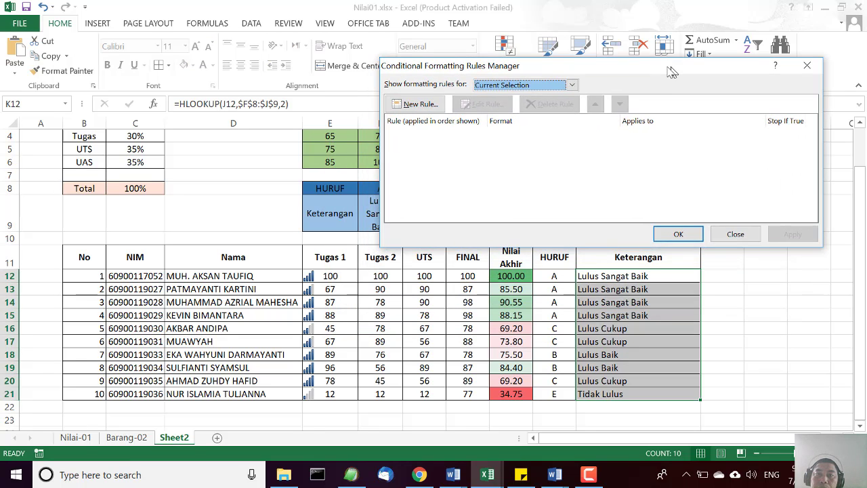
click(416, 103)
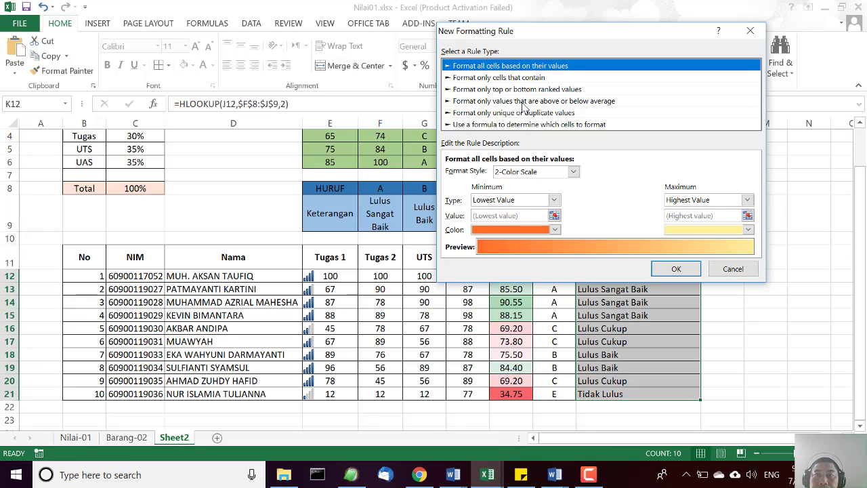
click(513, 126)
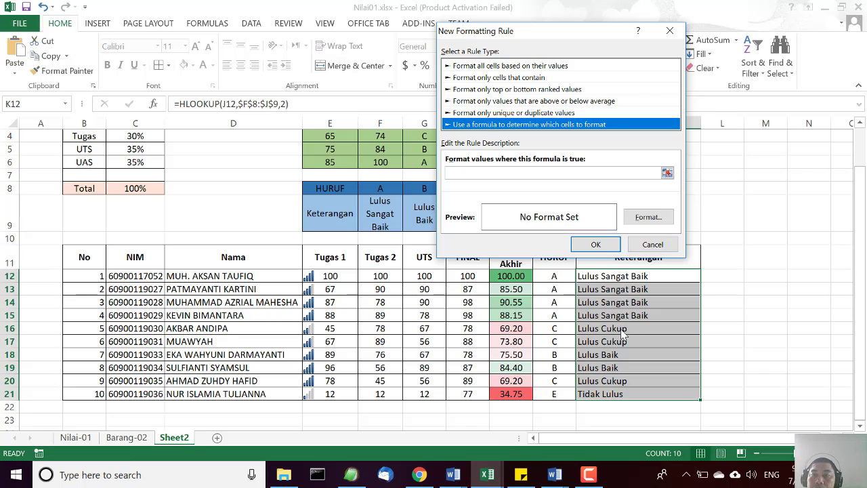
click(652, 244)
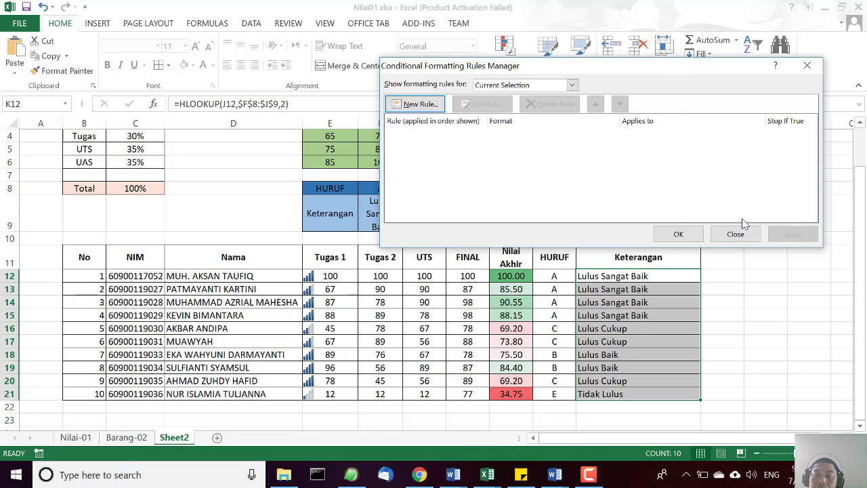
click(744, 228)
click(658, 328)
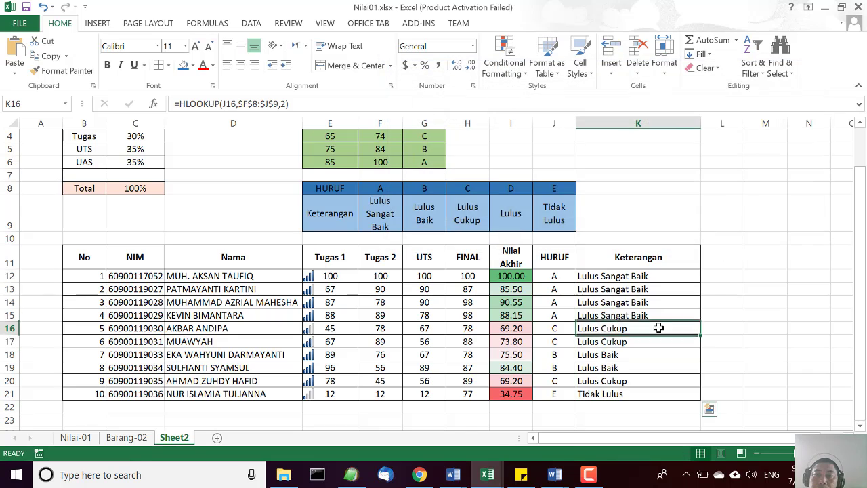
Start a formula-based conditional formatting rule for Keterangan cell K12 with the condition =$J$12=E.
click(608, 272)
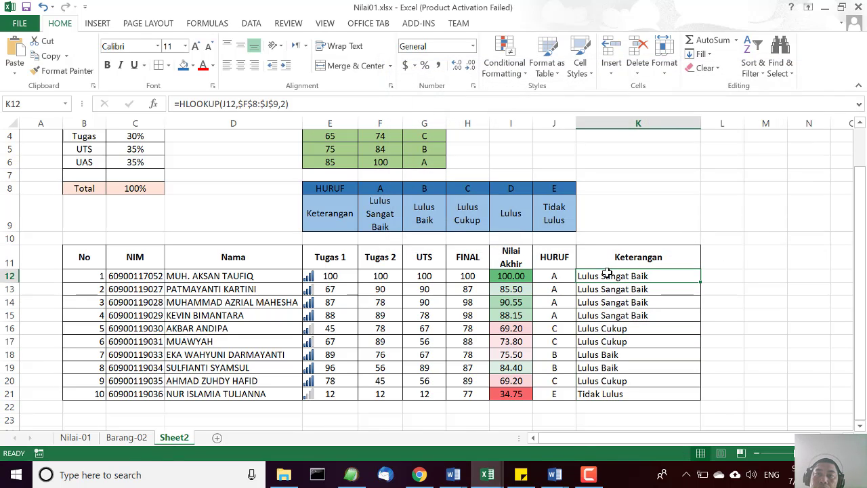
click(521, 79)
click(537, 270)
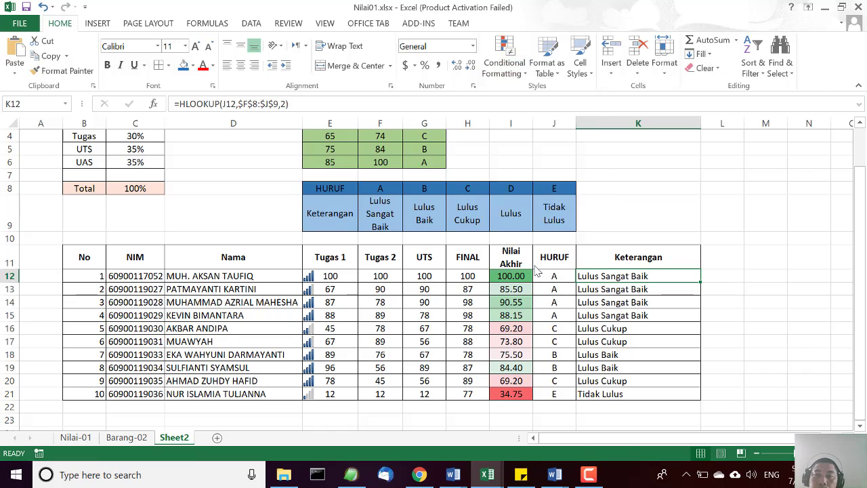
click(415, 103)
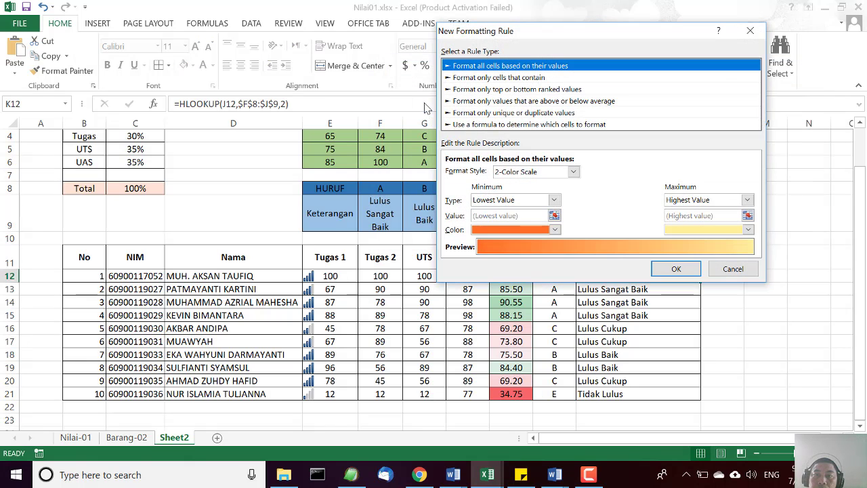
click(559, 126)
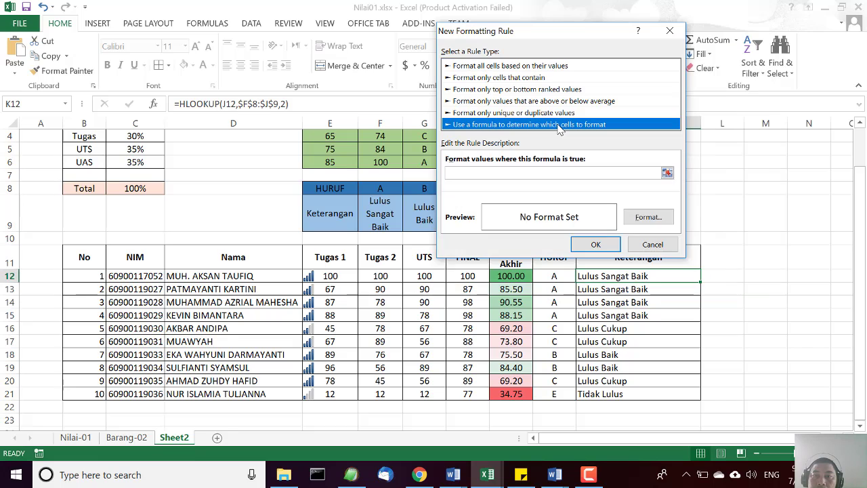
click(667, 174)
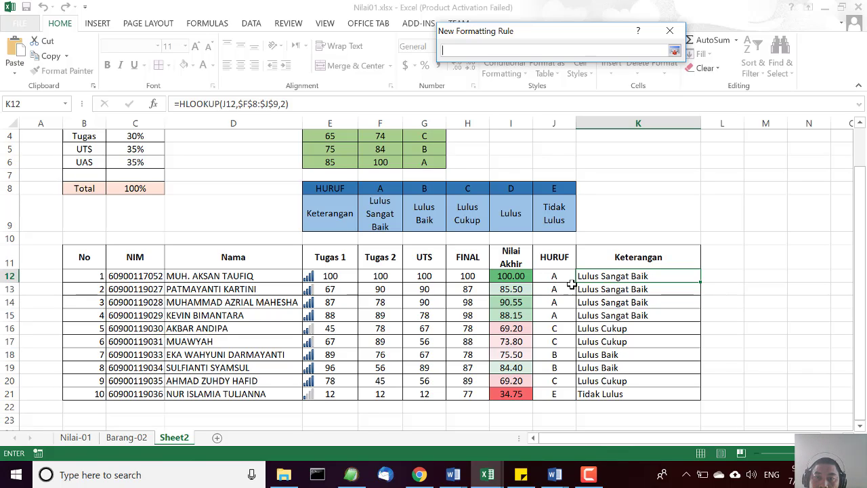
click(551, 276)
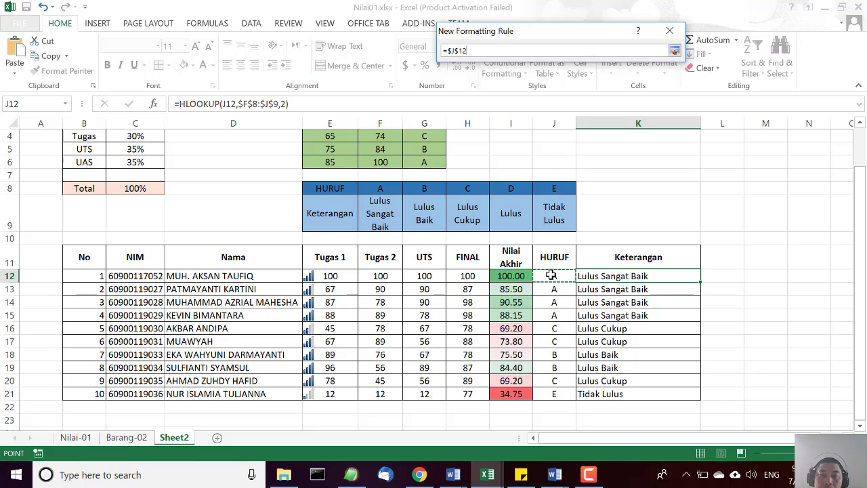
text(=E)
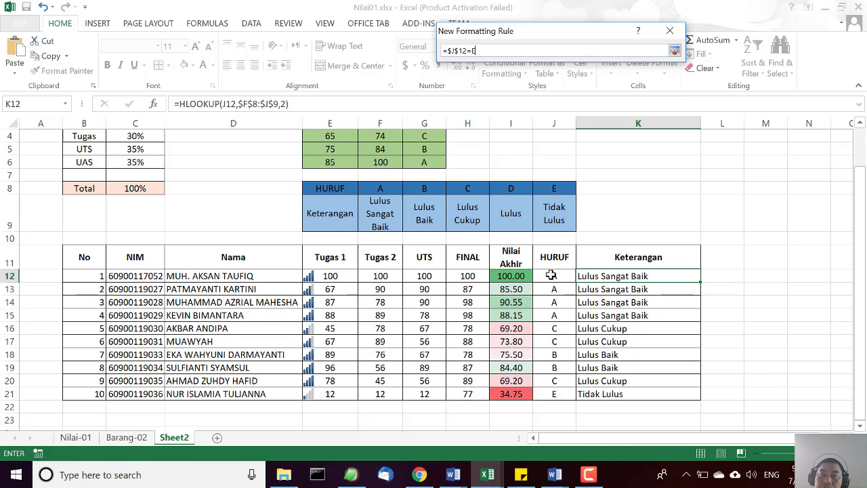
key(Return)
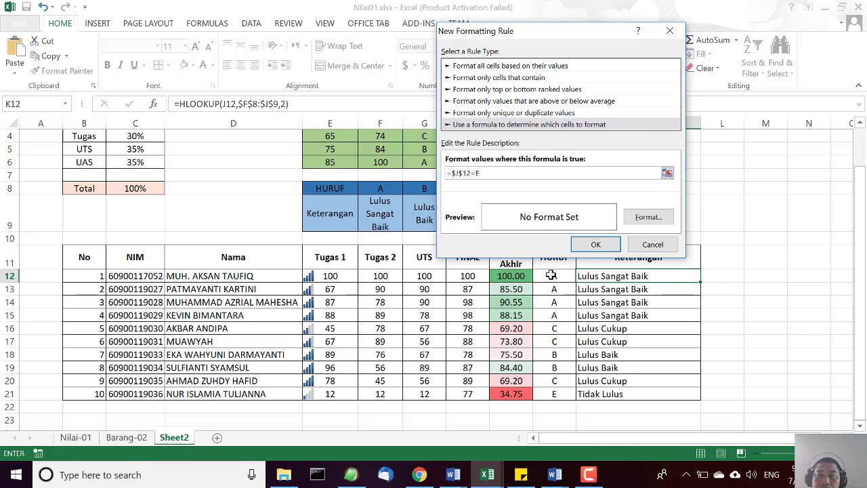
Set a red background fill as the format of the new formula rule for K12.
click(649, 216)
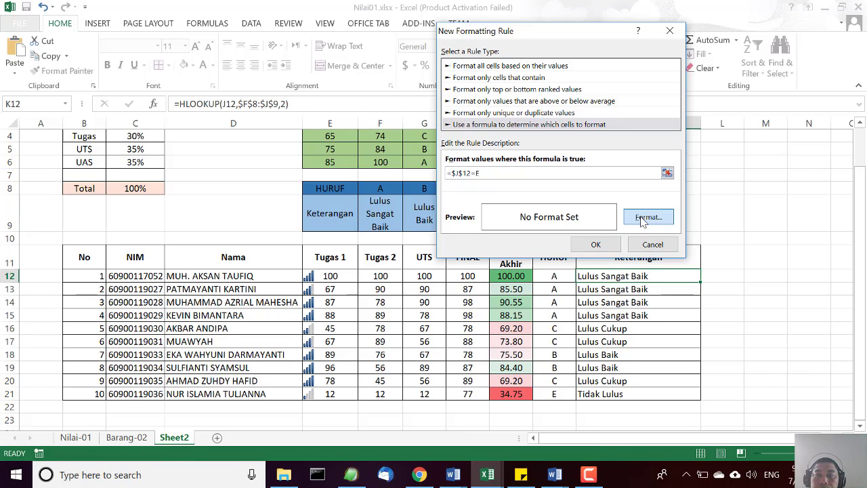
click(641, 219)
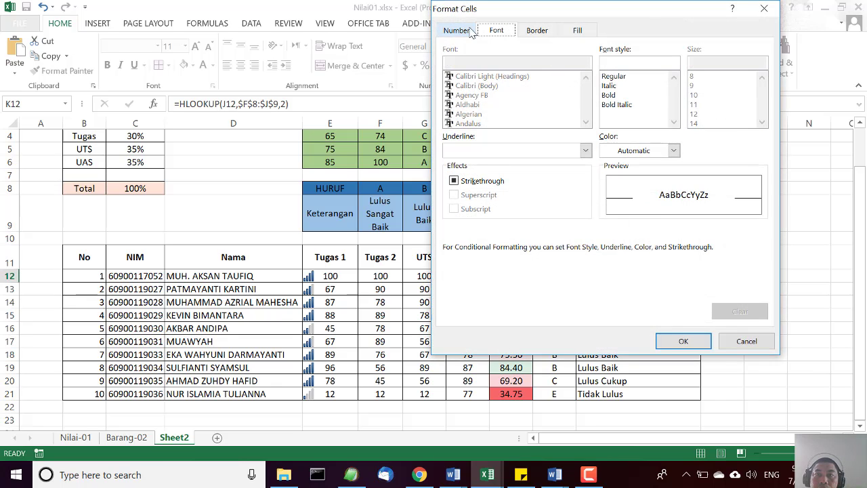
click(575, 33)
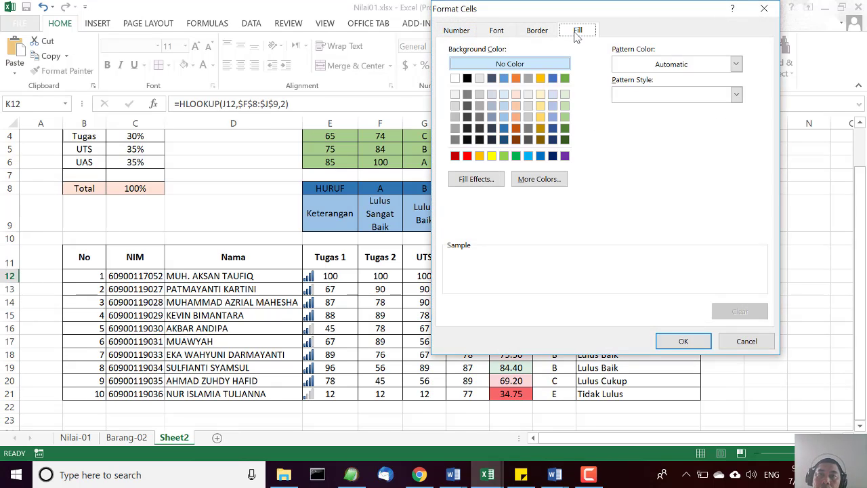
click(468, 156)
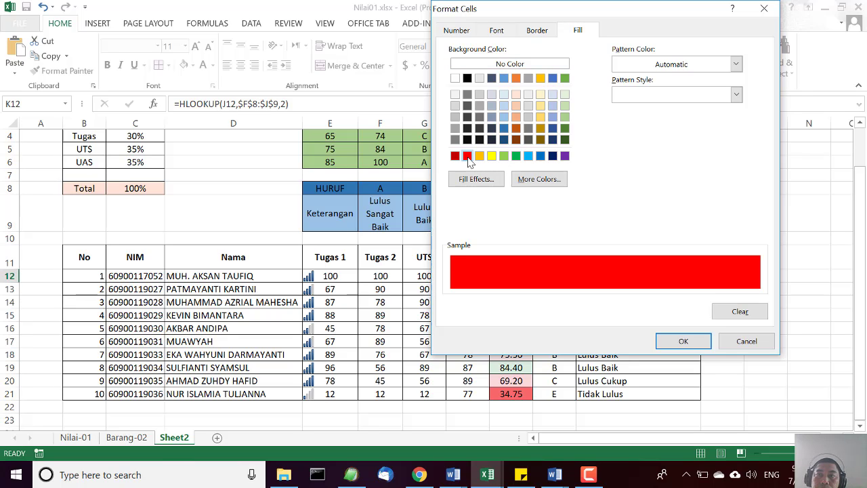
Add a light dotted pattern style to the rule's red fill and apply the formatting rule to K12.
click(736, 95)
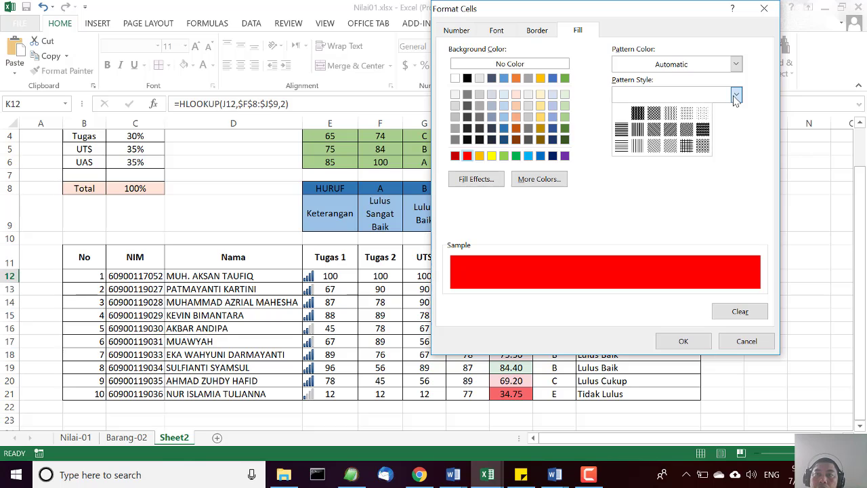
click(654, 130)
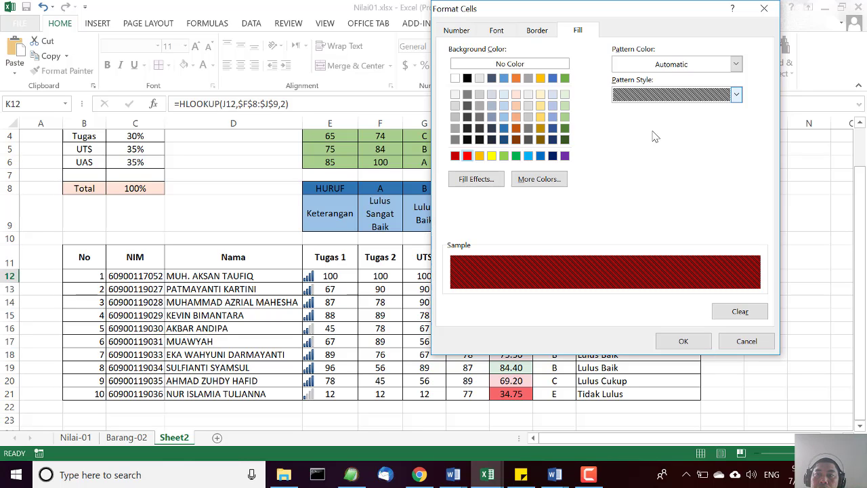
click(737, 95)
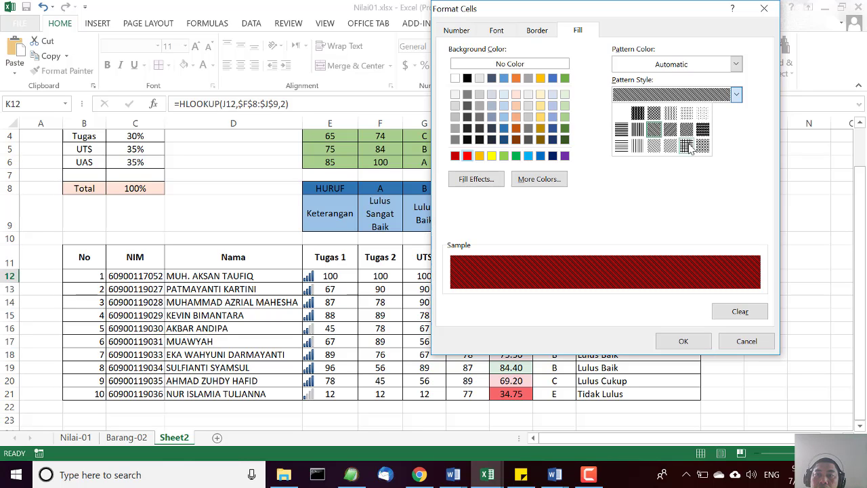
click(689, 142)
click(736, 95)
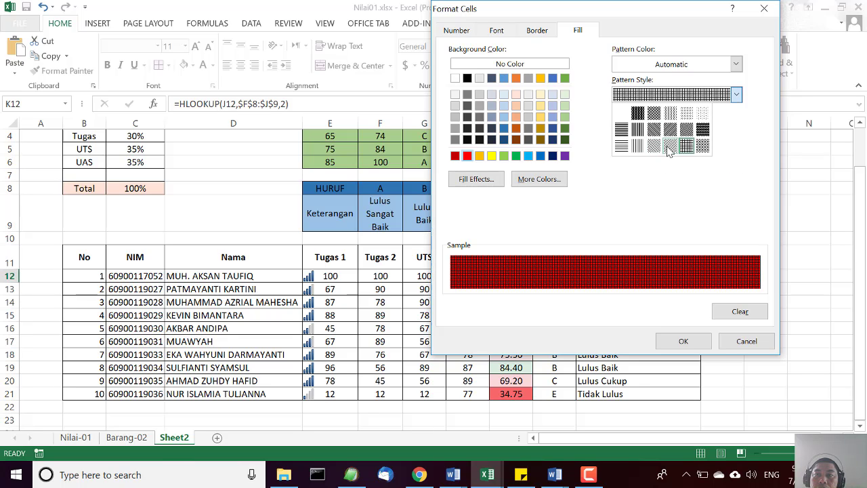
click(669, 147)
click(735, 96)
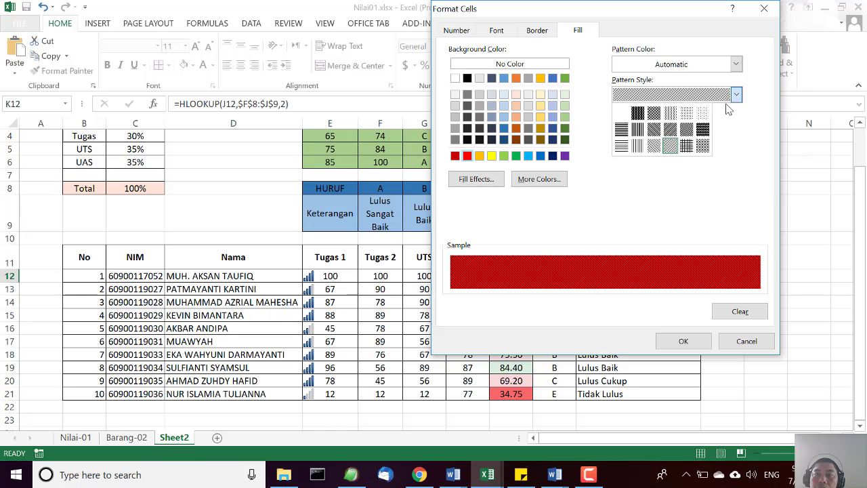
click(711, 119)
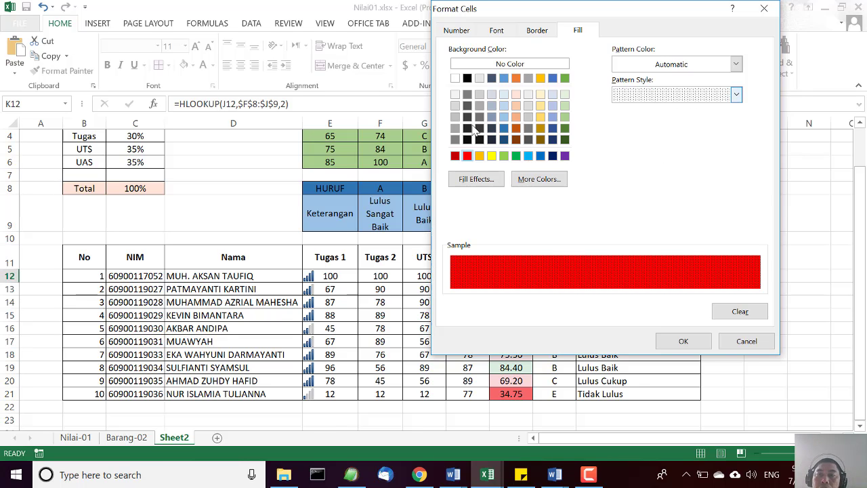
click(695, 342)
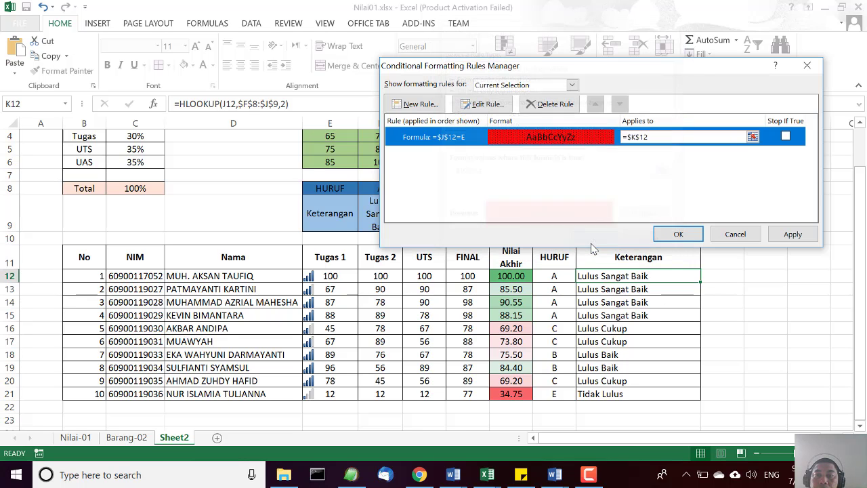
click(595, 245)
click(792, 233)
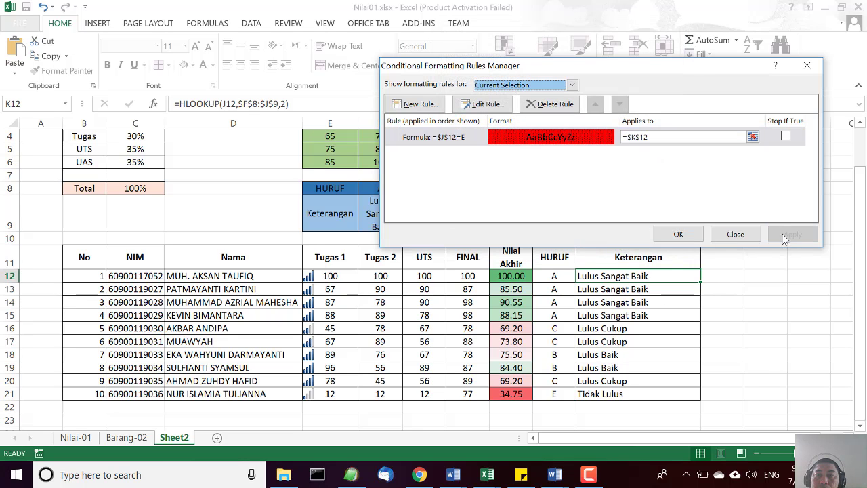
click(675, 233)
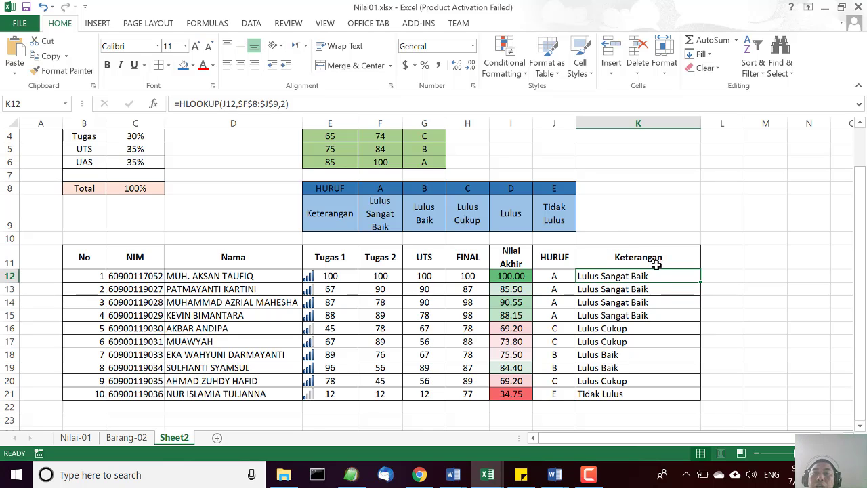
Set the Tugas 1, Tugas 2, UTS and FINAL scores of student 1 in row 12 to 34 each.
click(347, 280)
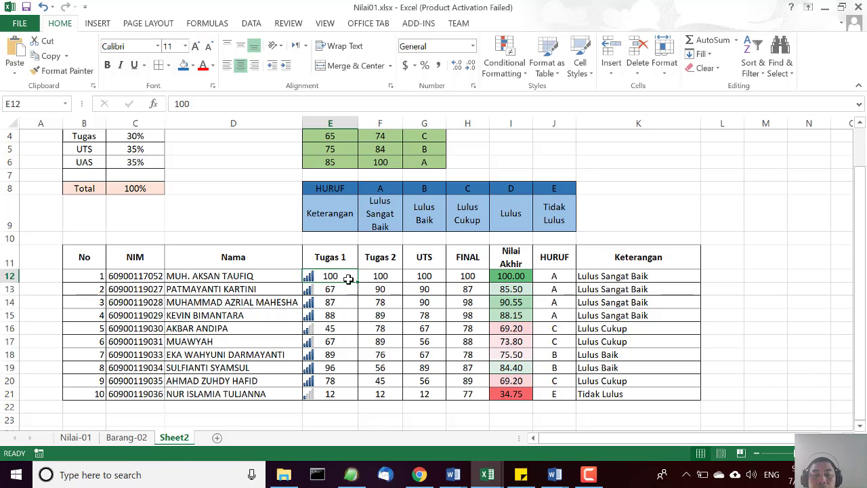
text(34)
key(Tab)
text(34)
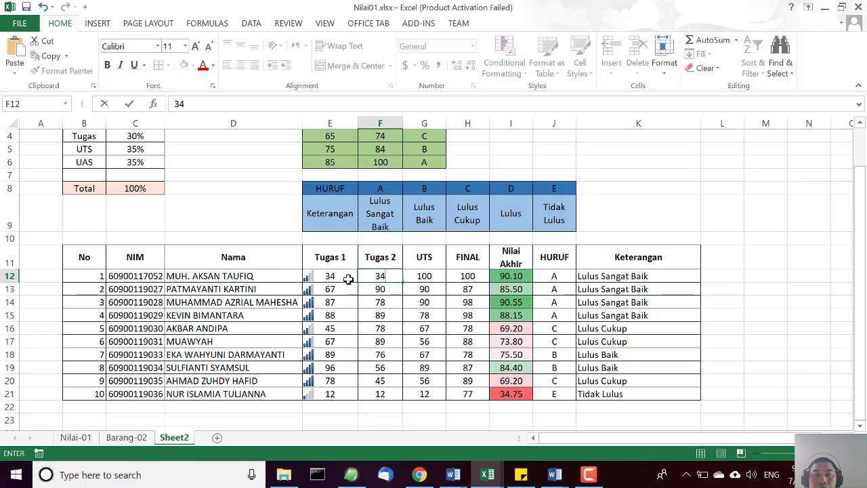
key(Tab)
text(34)
key(Tab)
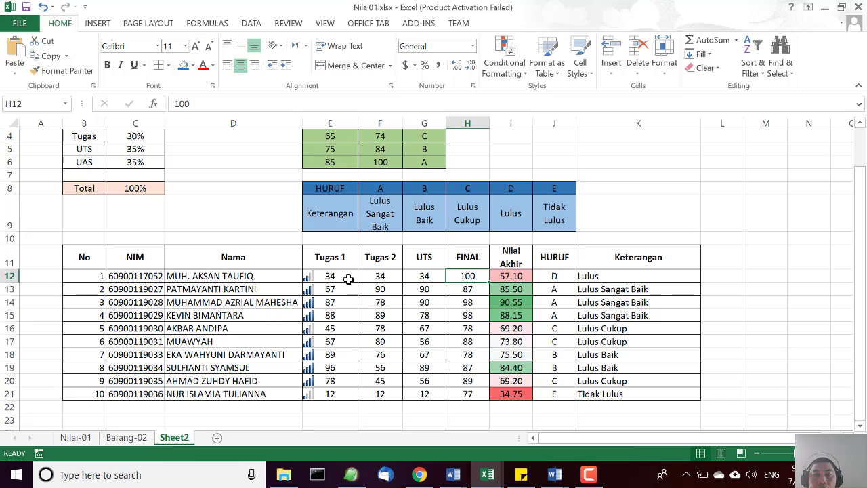
text(34)
key(Tab)
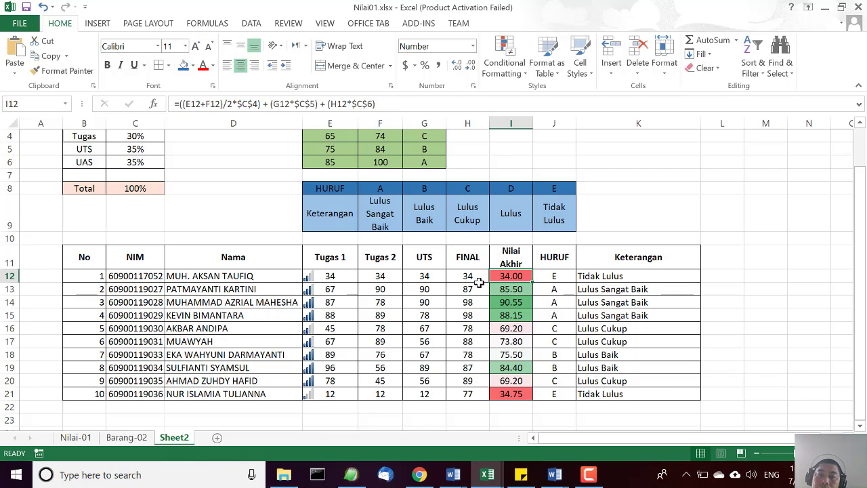
click(651, 277)
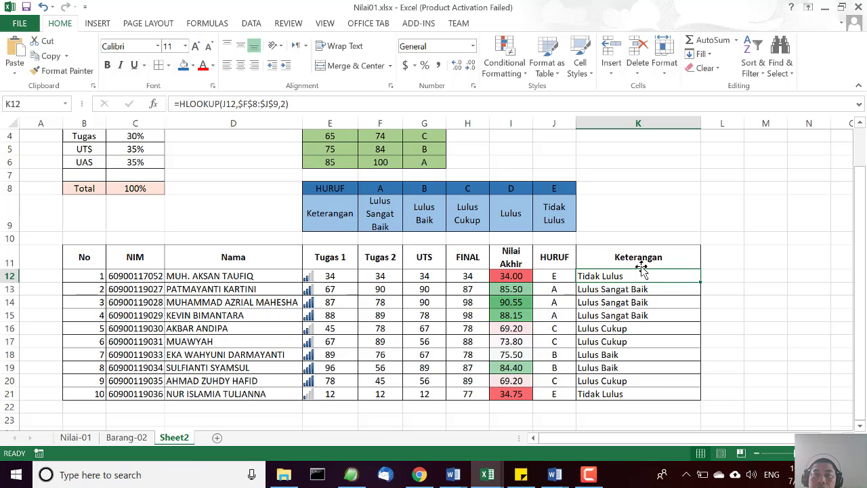
click(524, 74)
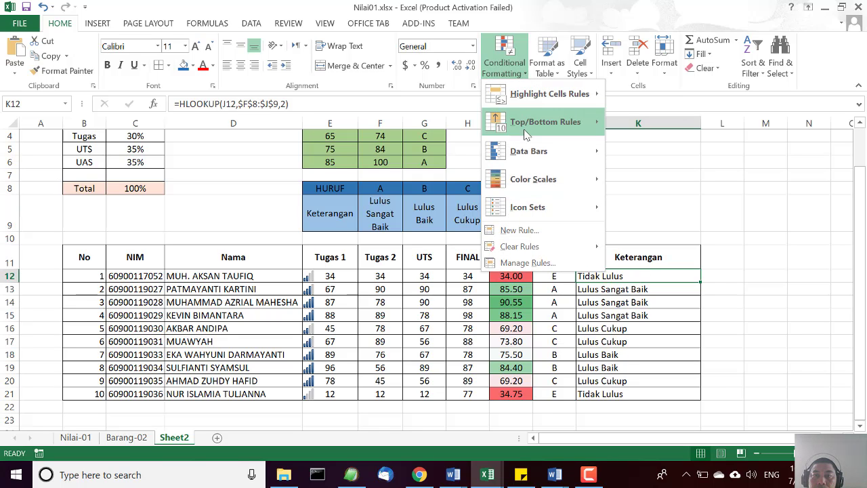
click(735, 175)
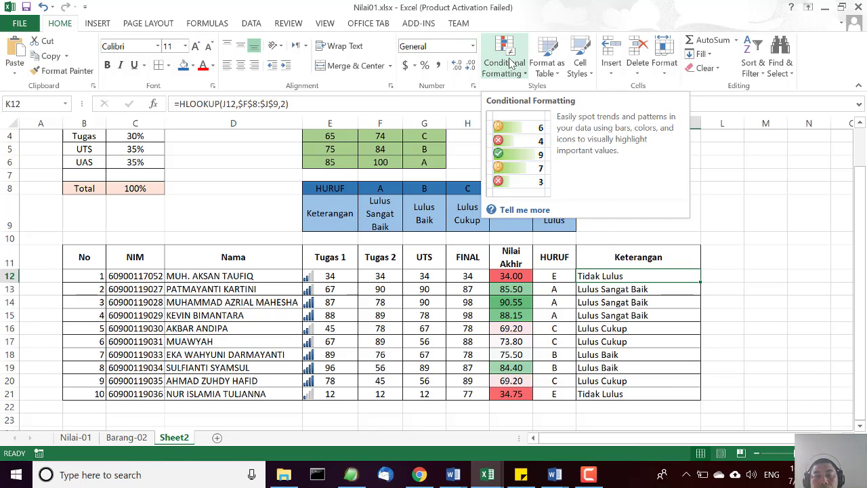
click(511, 63)
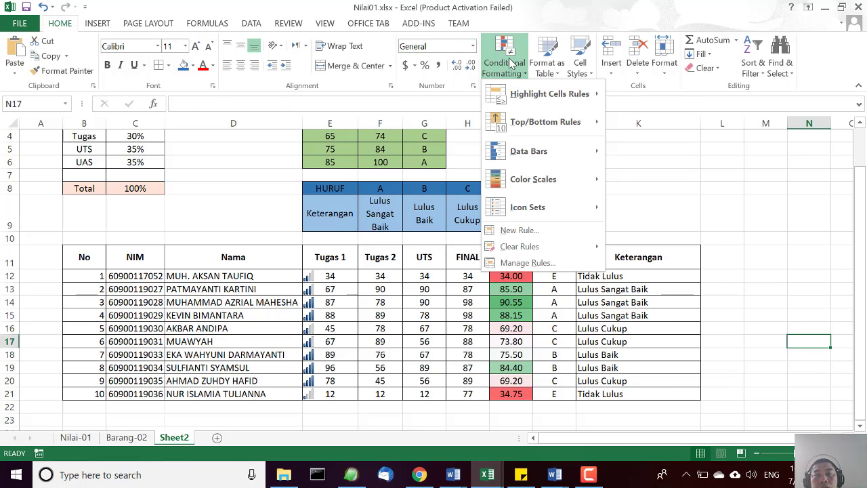
click(529, 263)
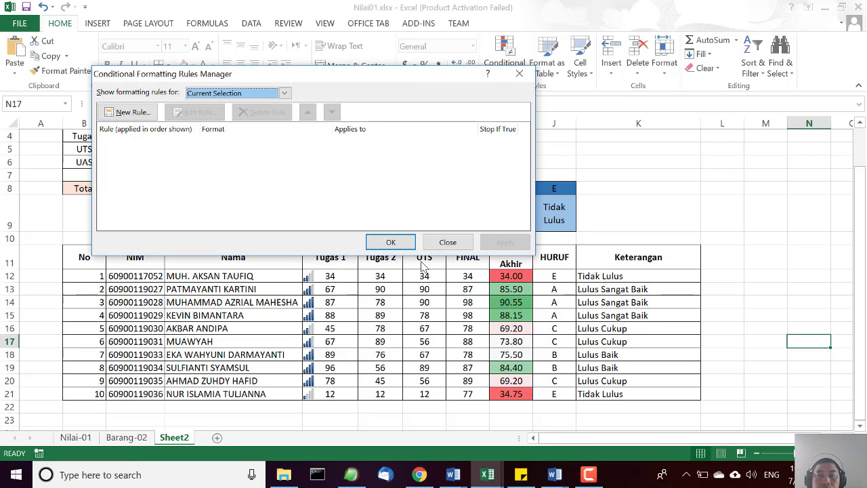
click(448, 242)
Edit the conditional formatting rule of K12 so its condition reads =$J$12="E", and apply it.
click(641, 277)
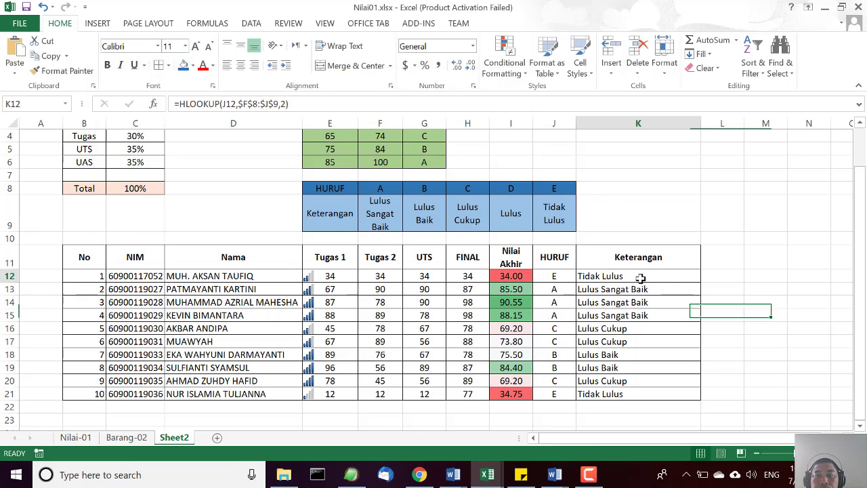
click(525, 73)
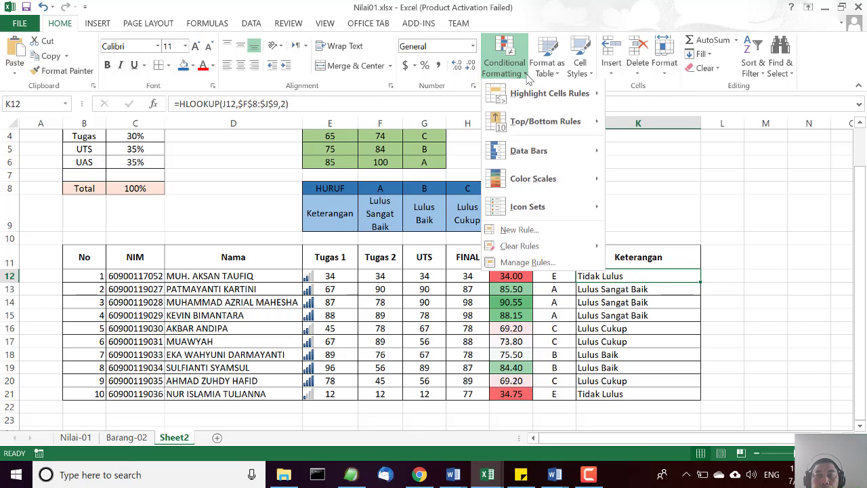
click(520, 263)
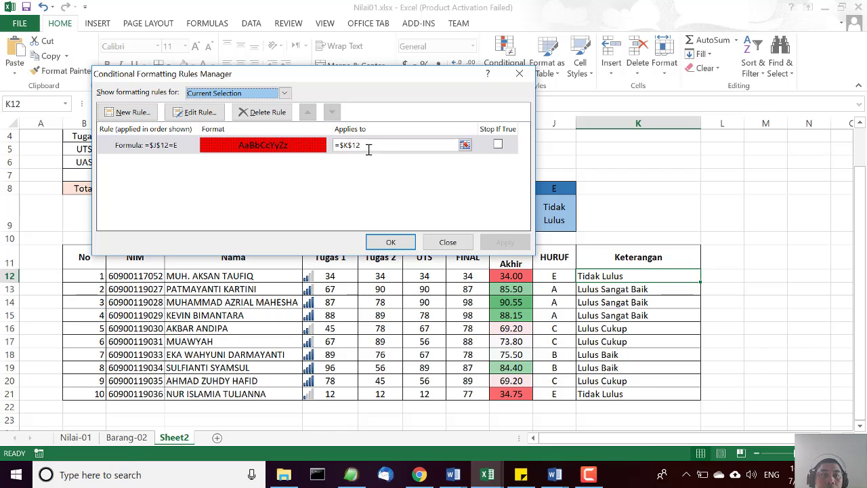
click(187, 140)
click(195, 113)
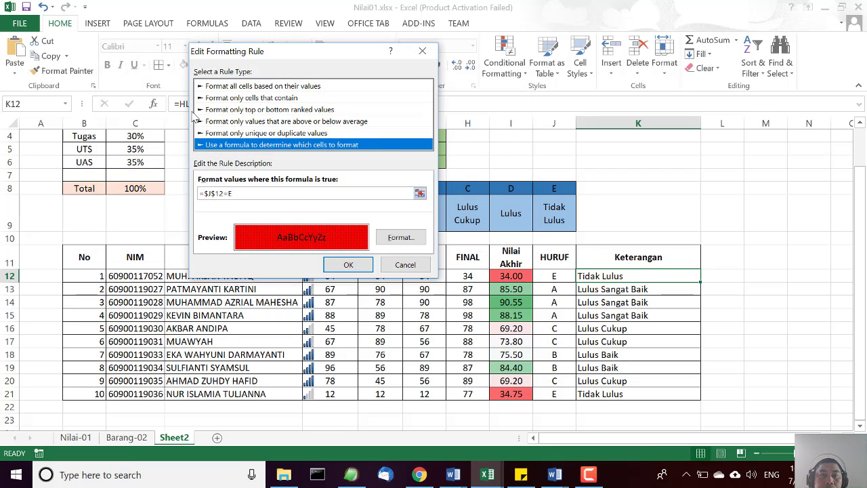
click(229, 194)
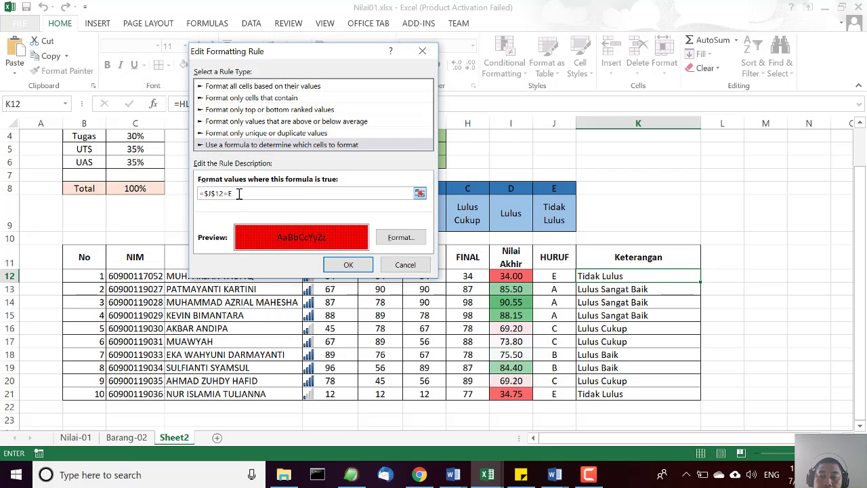
text("E)
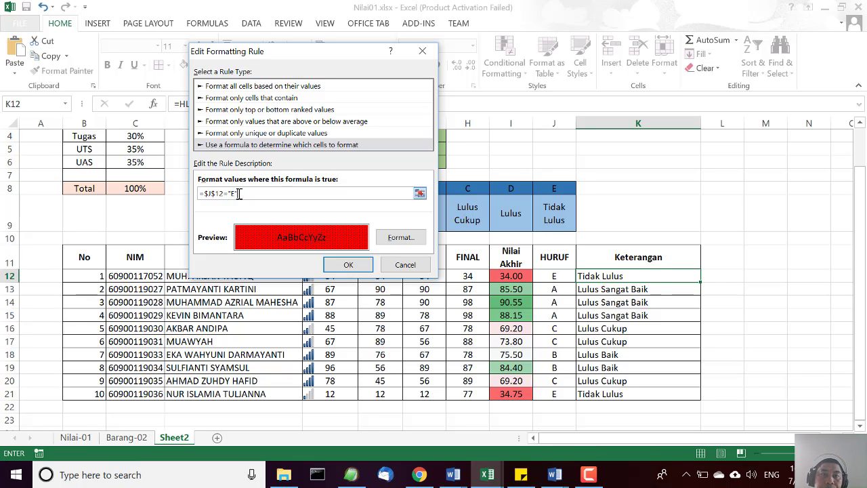
click(349, 265)
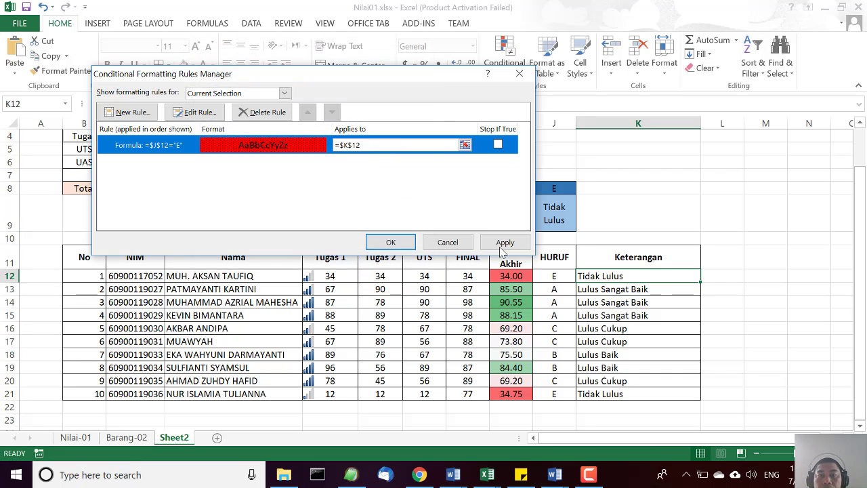
click(503, 244)
click(391, 242)
click(622, 355)
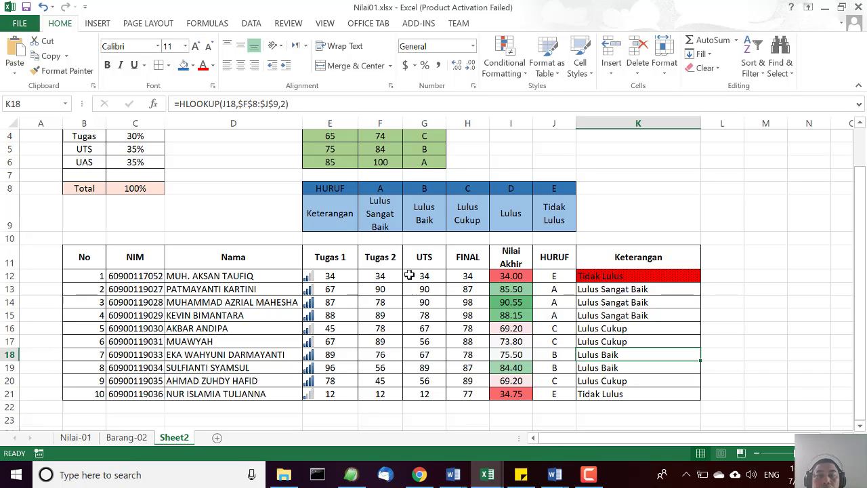
Set the Tugas 1 and Tugas 2 scores of student 1 in row 12 to 100 each.
click(350, 277)
text(100)
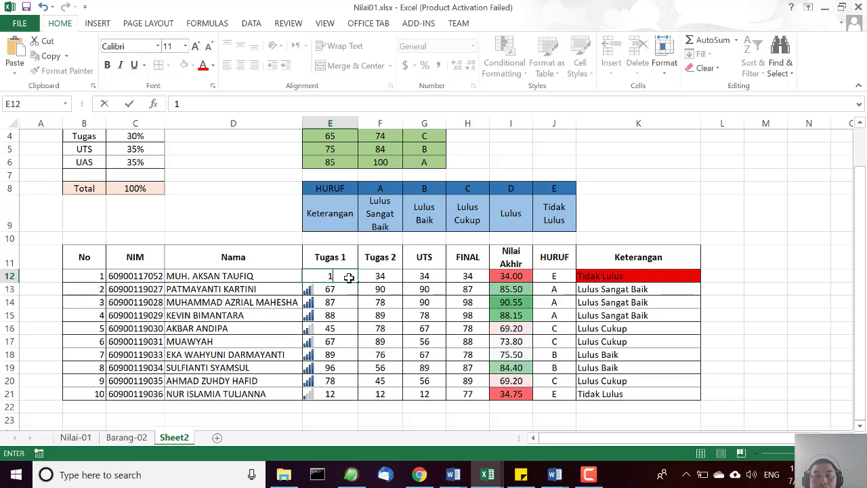
click(384, 277)
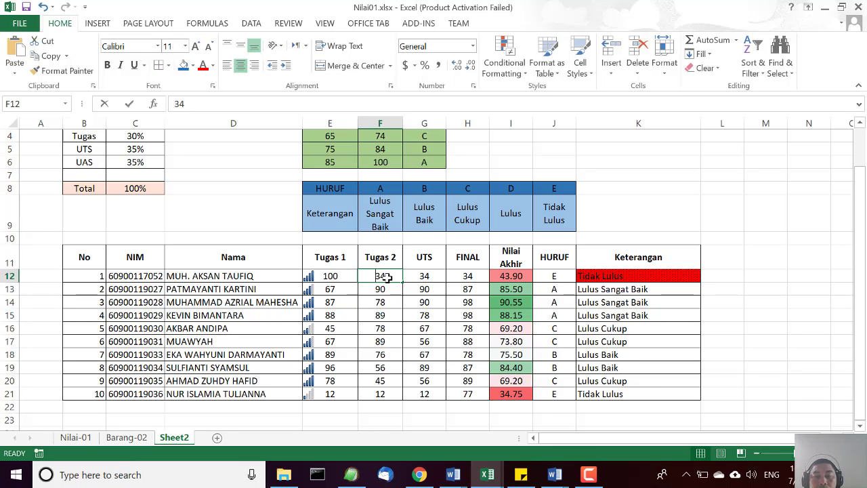
text(100)
click(411, 278)
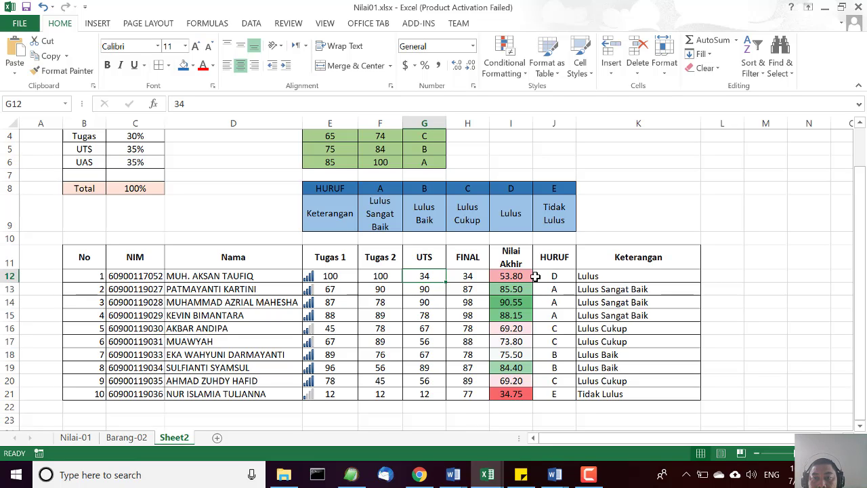
click(593, 275)
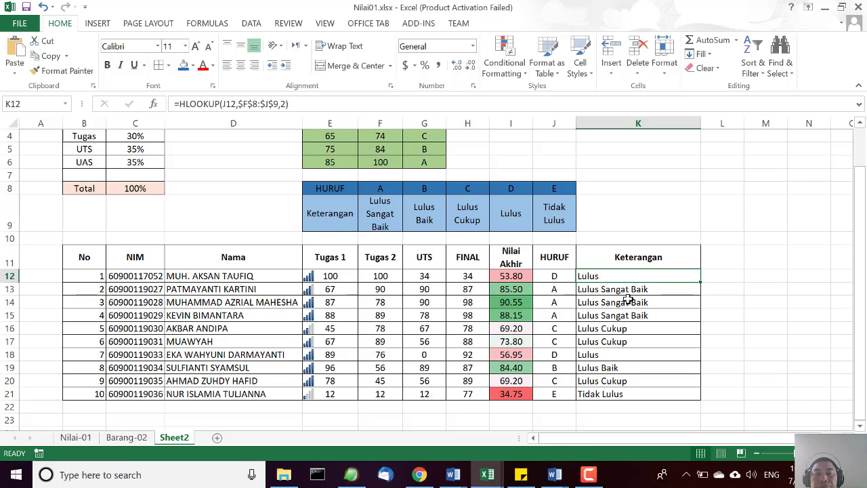
click(611, 329)
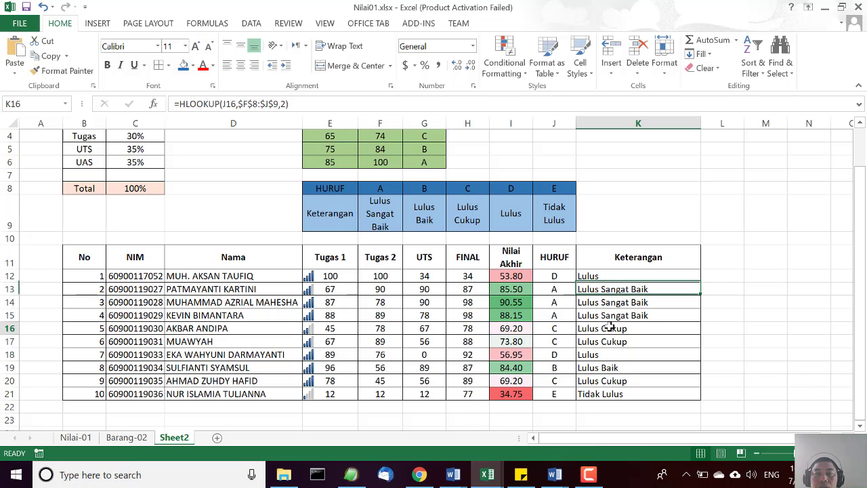
Fill the Keterangan formula and conditional formatting from K12 down through K21.
click(633, 280)
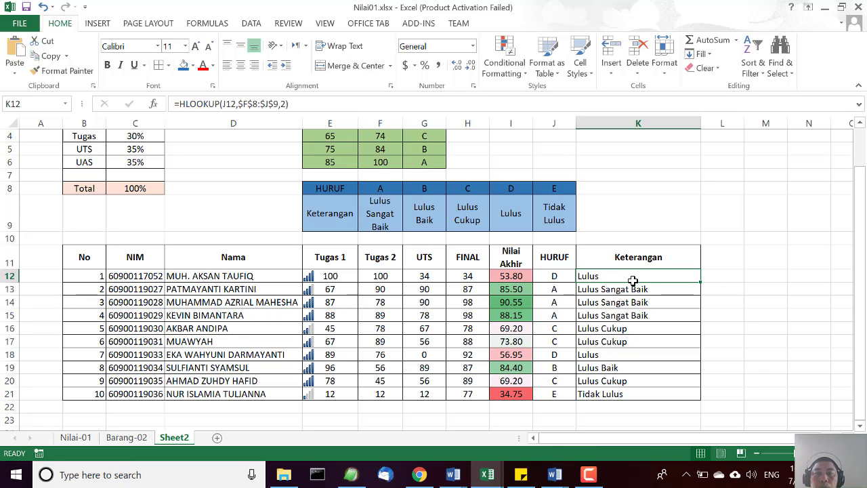
click(703, 326)
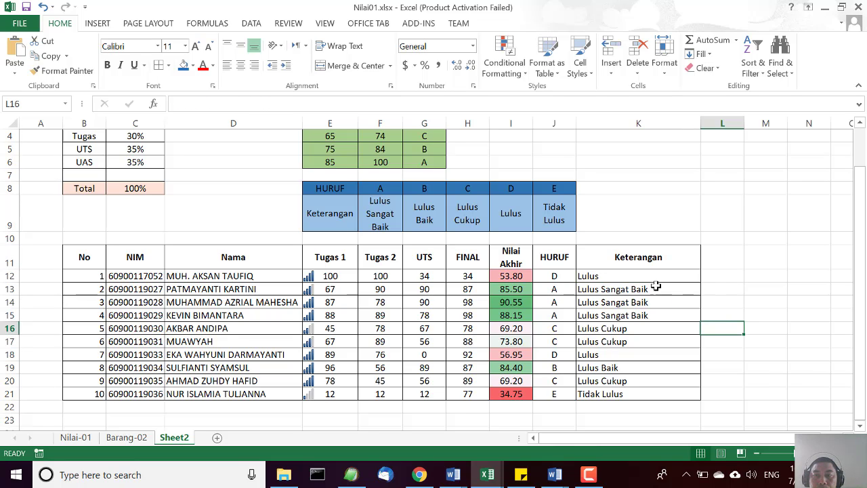
click(648, 277)
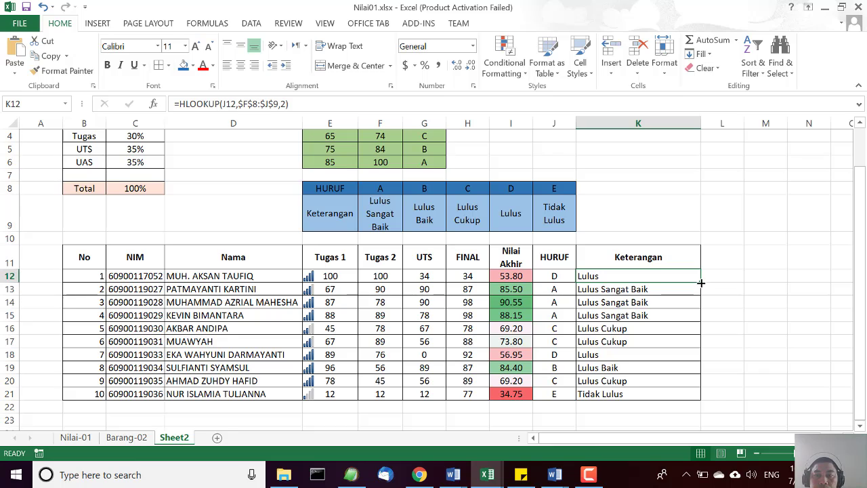
drag(701, 282, 700, 393)
click(773, 354)
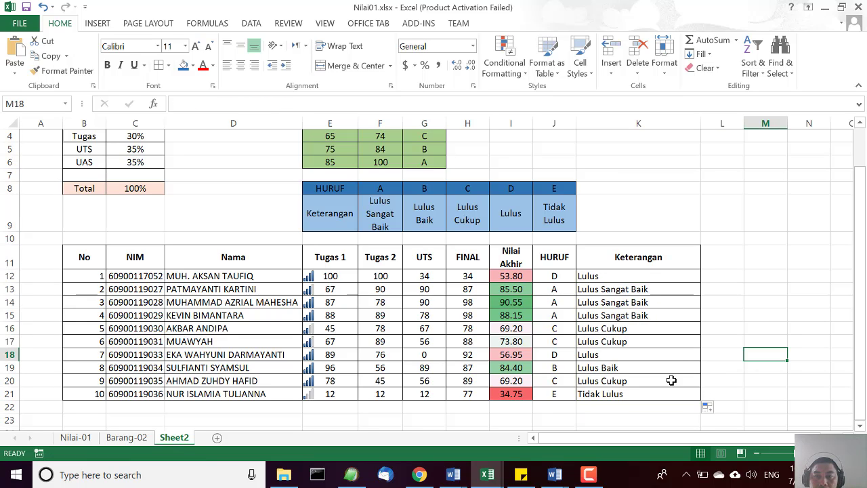
Edit the conditional formatting rule of K12:K21 so its condition uses the relative reference =J12="E", and apply it.
click(613, 277)
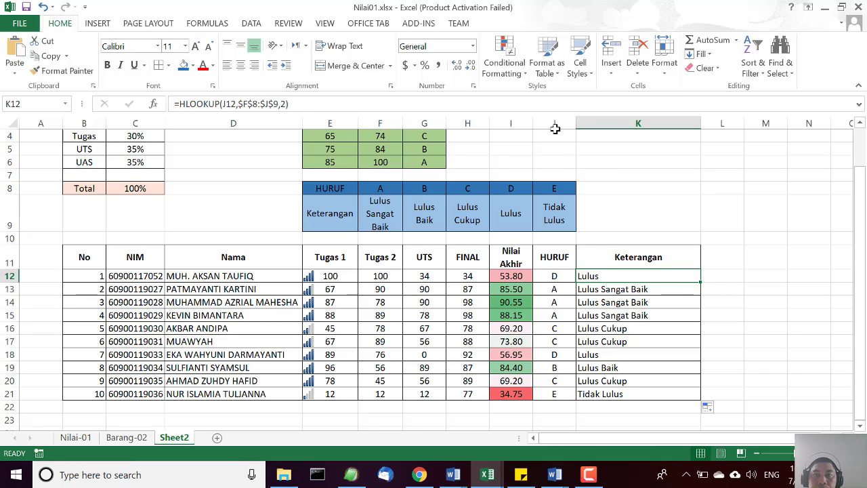
click(526, 74)
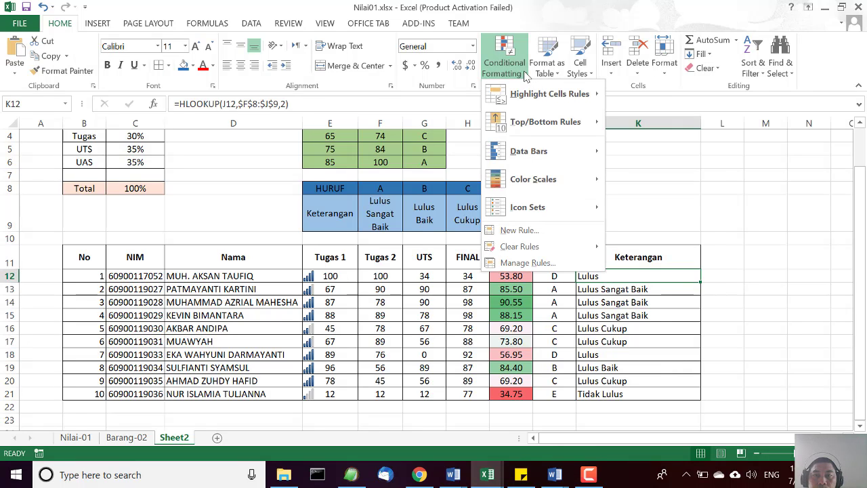
click(528, 264)
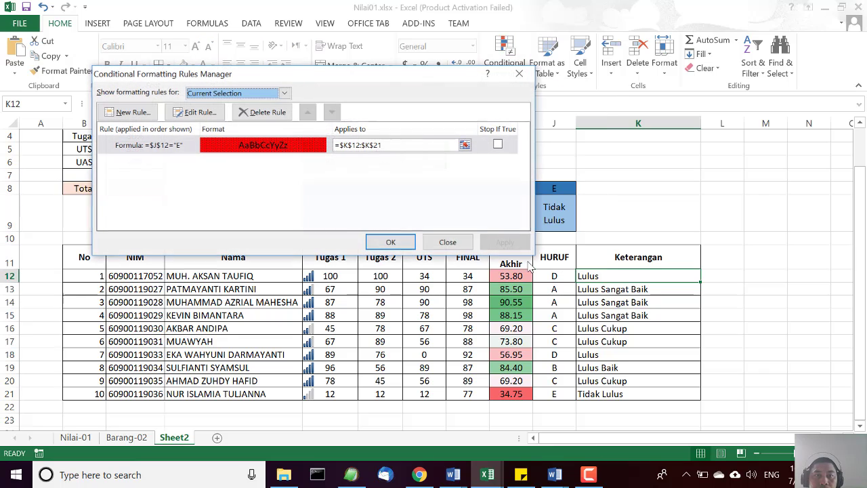
click(173, 155)
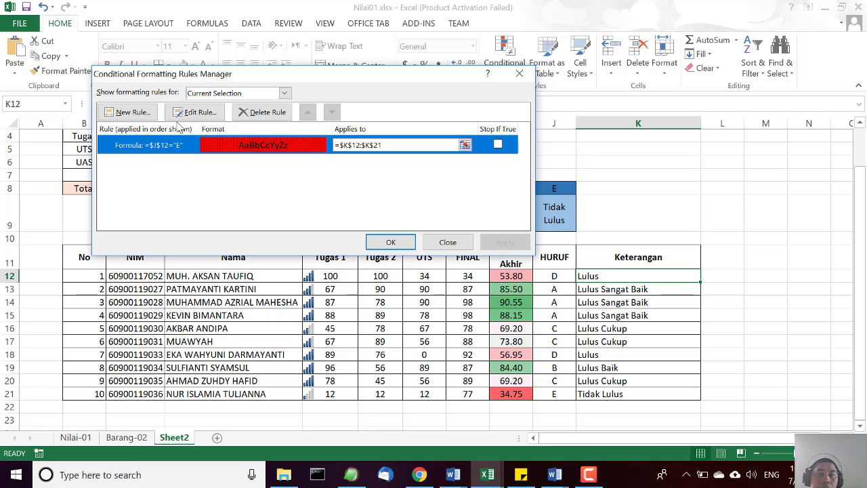
click(198, 112)
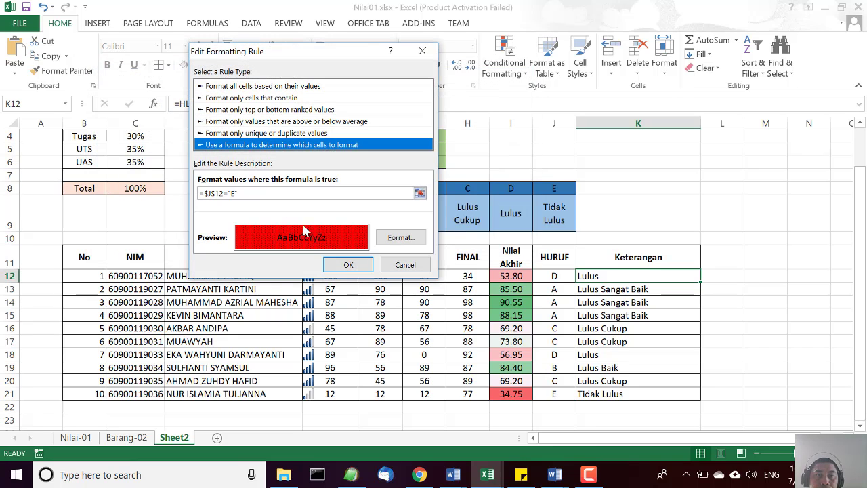
click(211, 195)
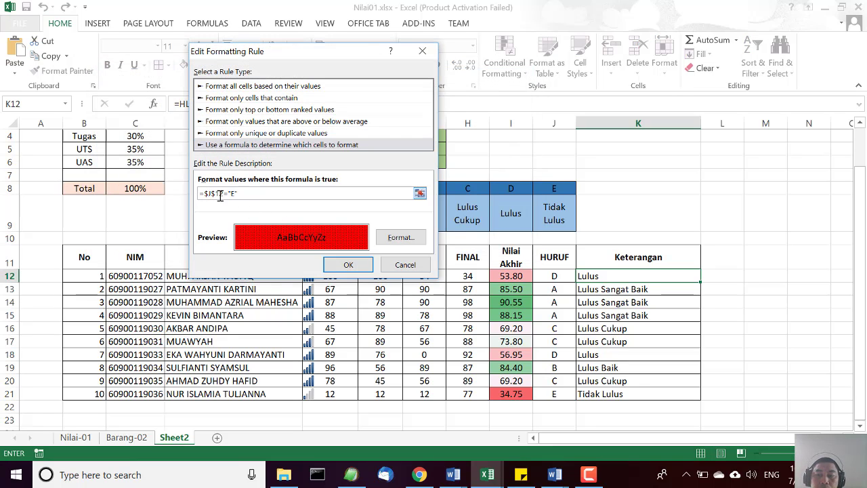
key(F4)
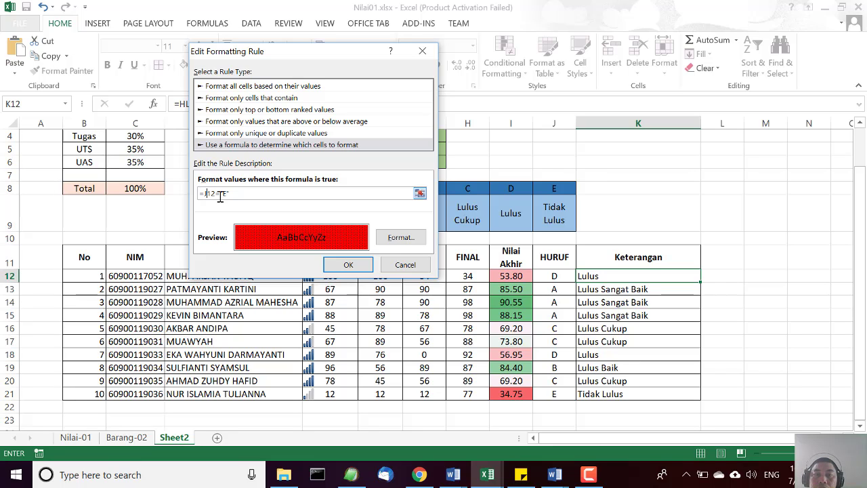
click(343, 266)
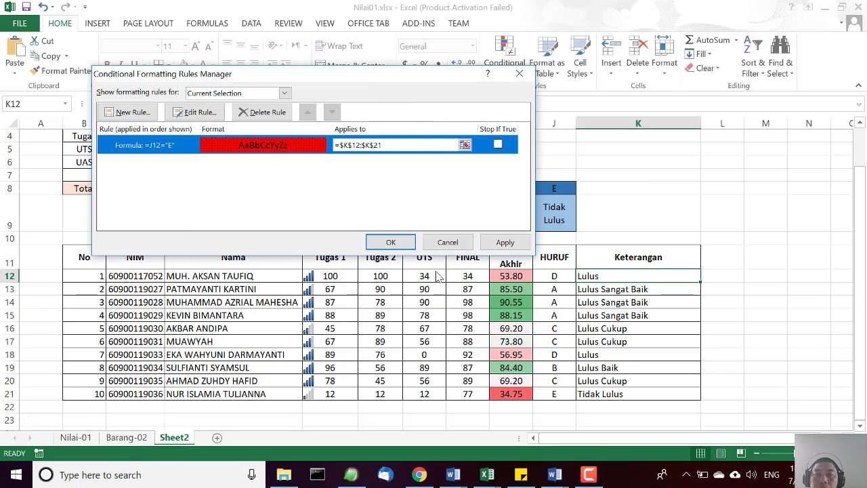
click(505, 242)
click(391, 241)
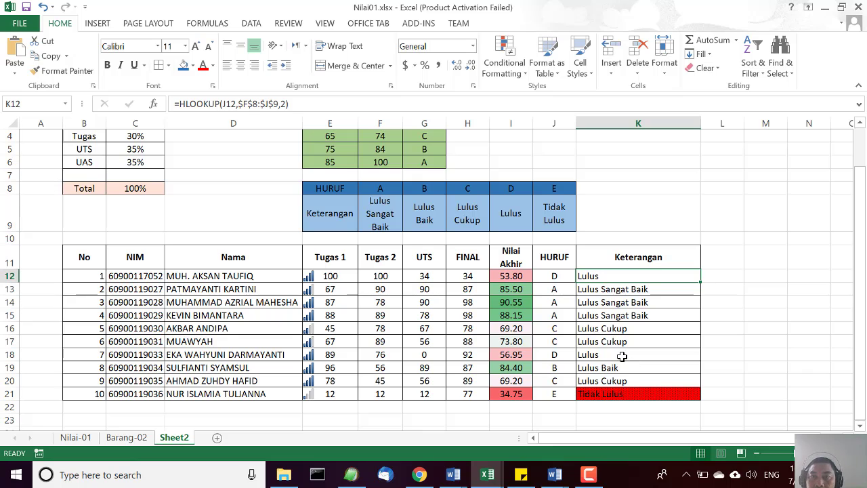
Examine which cell range the Keterangan conditional formatting rule applies to, without changing it.
click(526, 75)
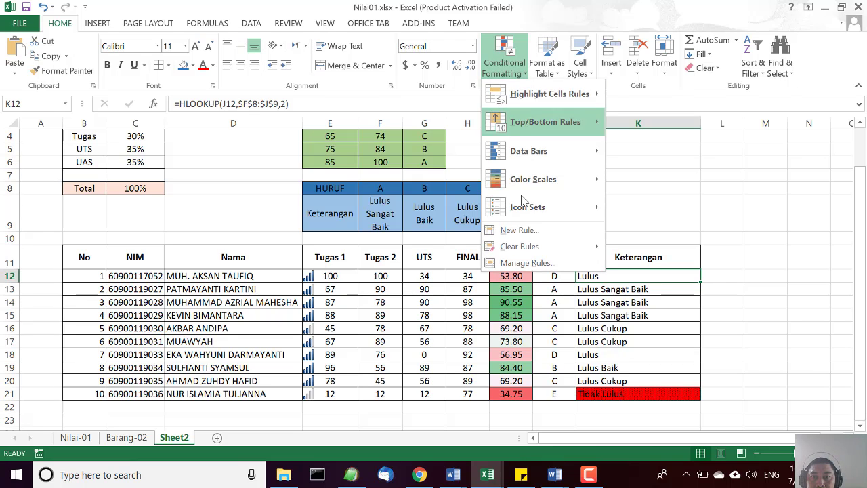
click(525, 261)
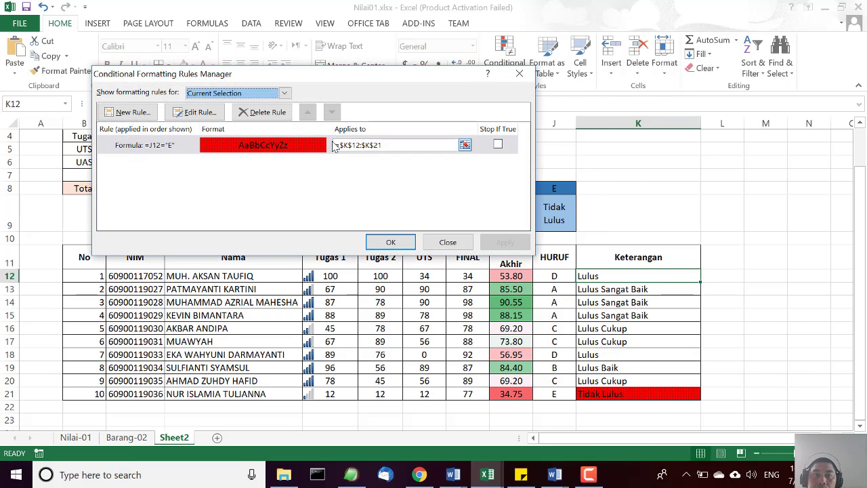
click(465, 145)
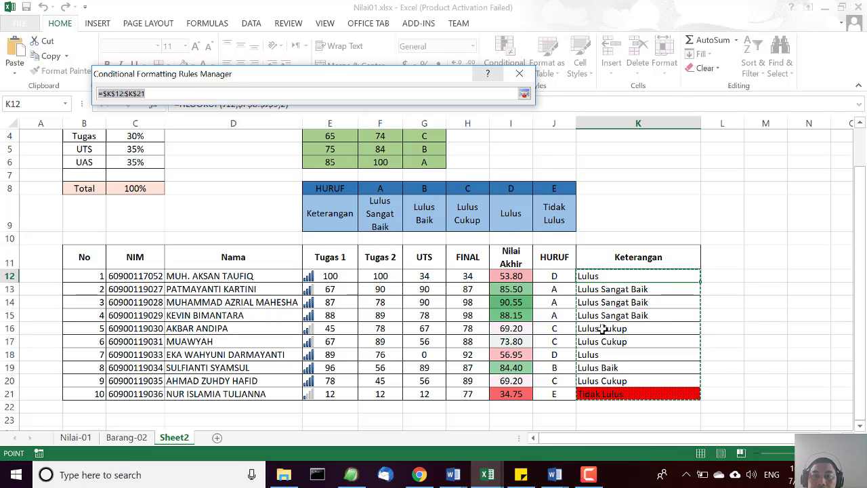
click(520, 76)
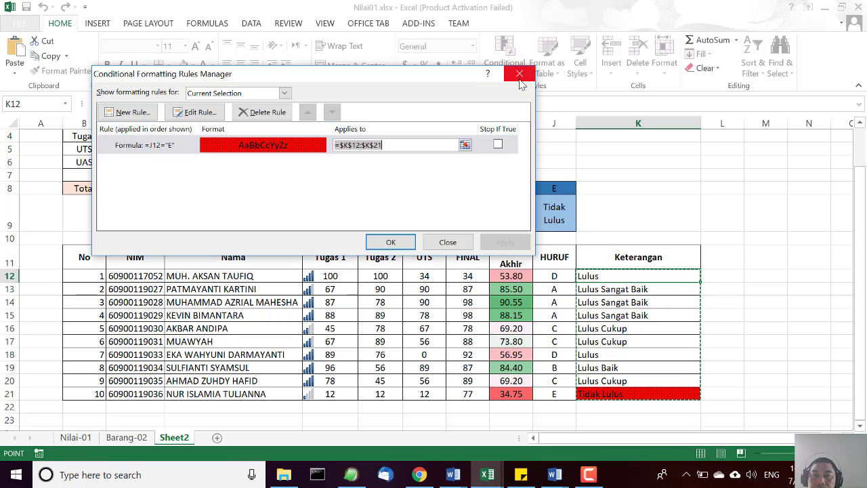
click(442, 239)
click(804, 307)
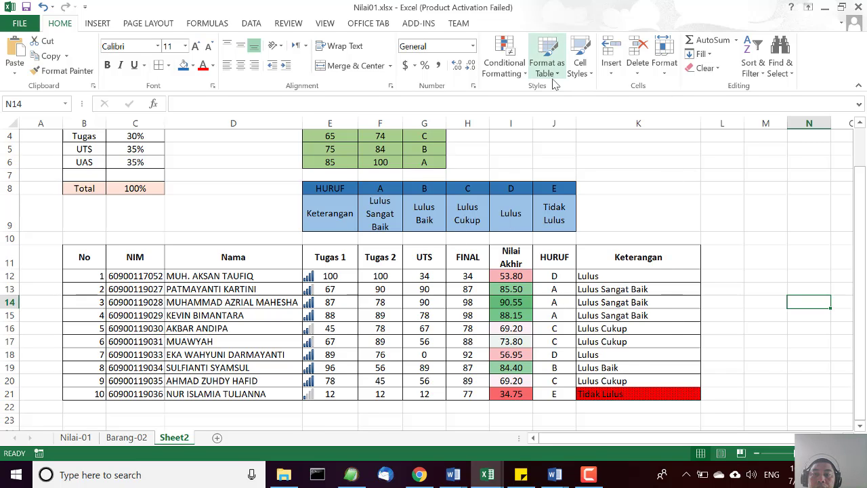
Copy the applied range =$K$12:$K$21 of the existing rule in the Conditional Formatting Rules Manager.
click(622, 275)
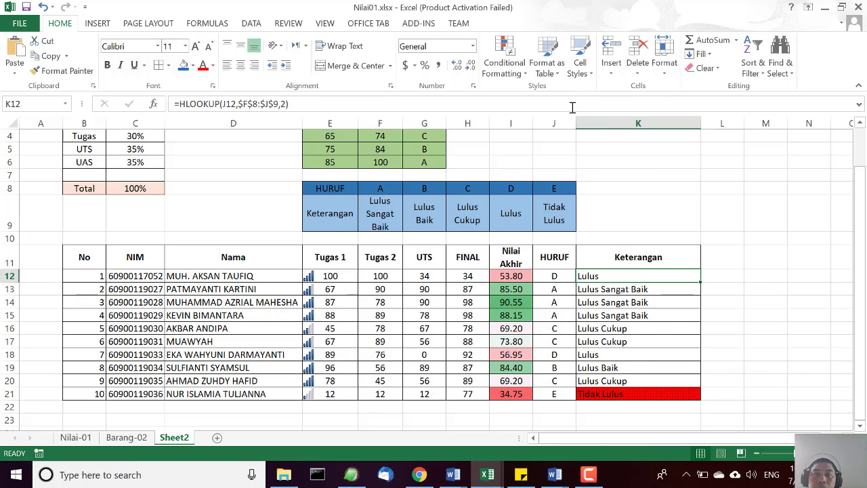
click(523, 76)
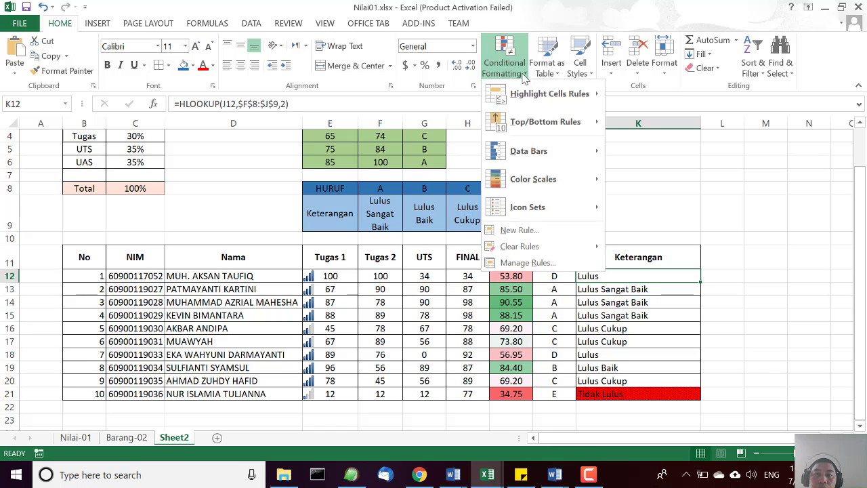
click(527, 262)
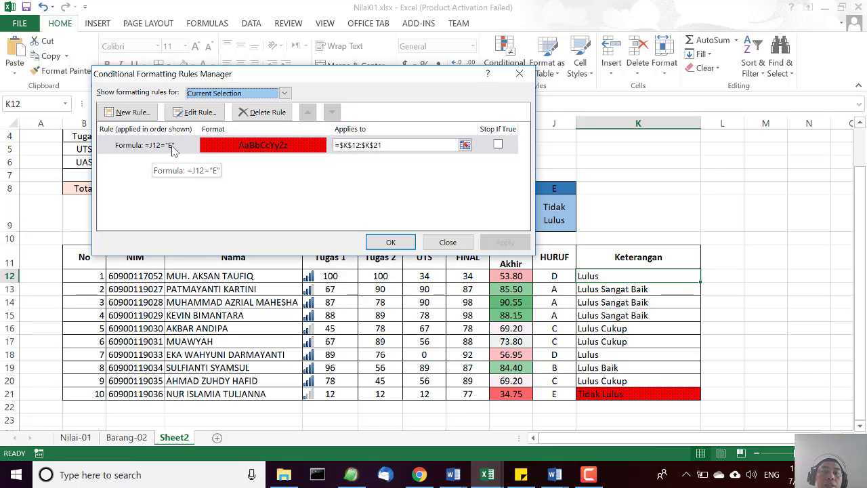
drag(393, 145, 331, 145)
right_click(370, 147)
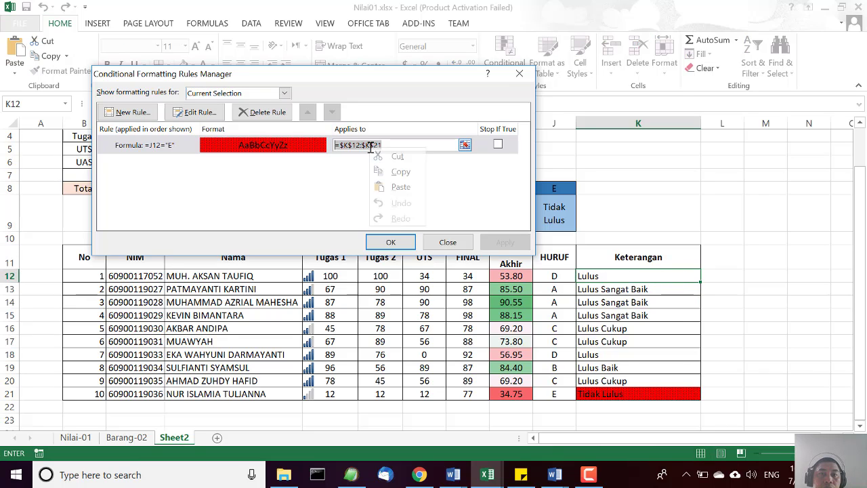
click(397, 170)
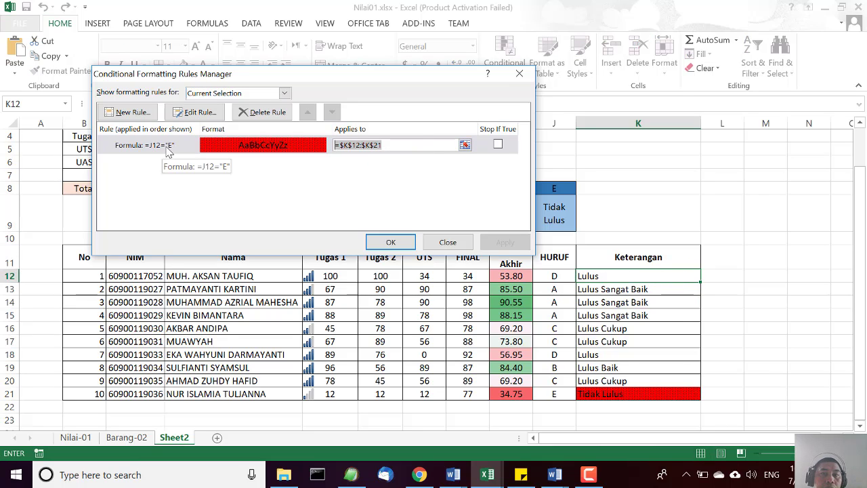
Create a new formula-based formatting rule with an orange fill and a diagonal stripe pattern.
click(129, 111)
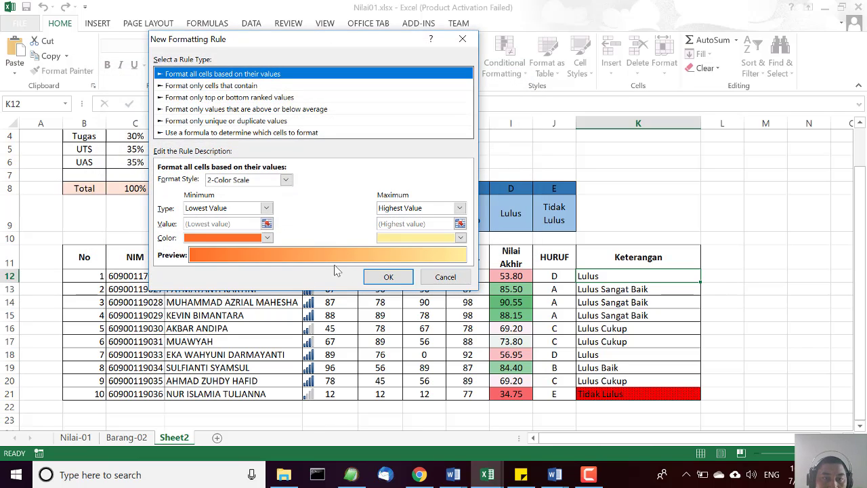
click(270, 133)
click(367, 227)
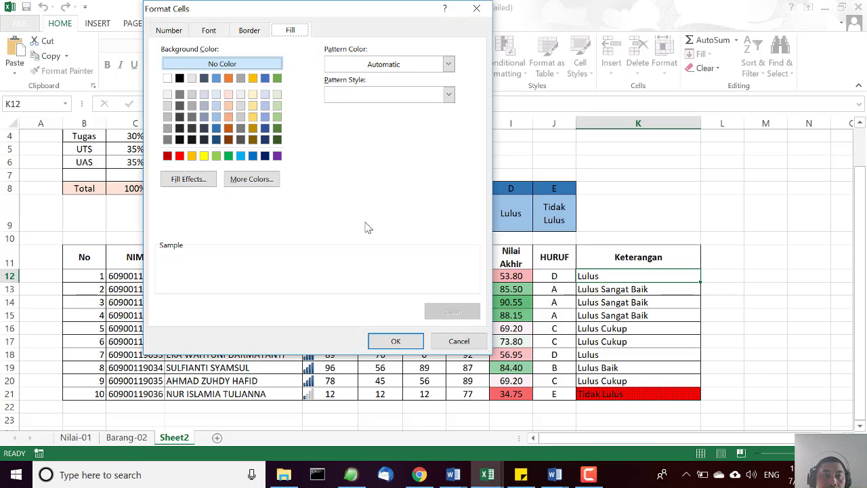
click(193, 156)
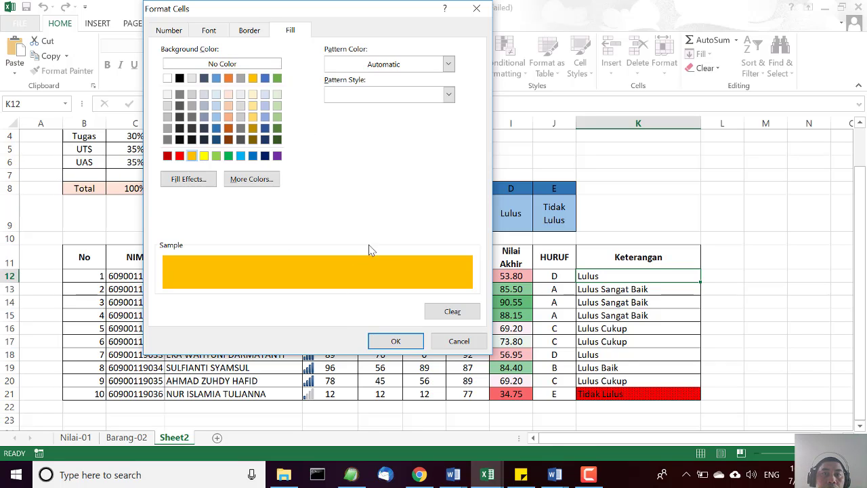
click(447, 95)
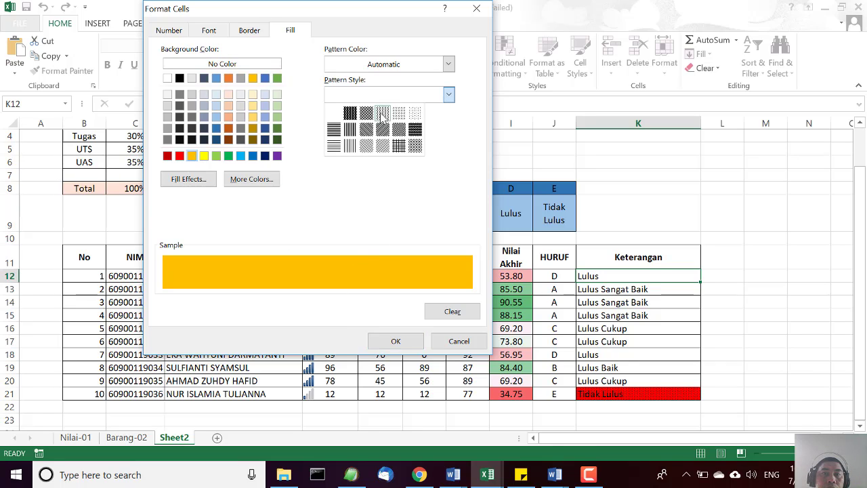
click(383, 130)
click(393, 341)
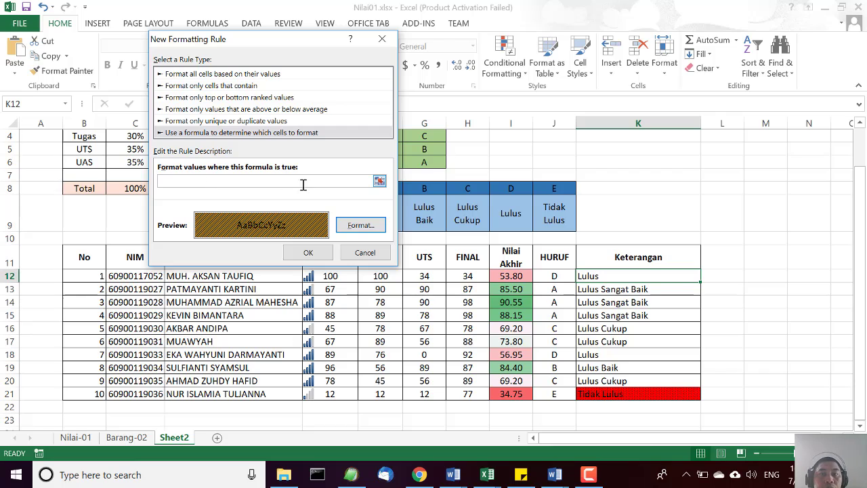
Set the new rule's condition to =$J$12="D", picking the HURUF cell of student 1 as the reference.
click(379, 181)
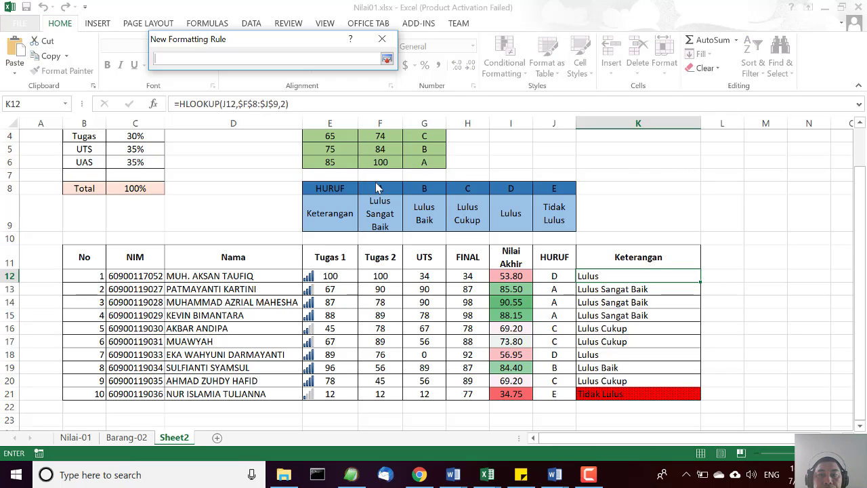
click(555, 276)
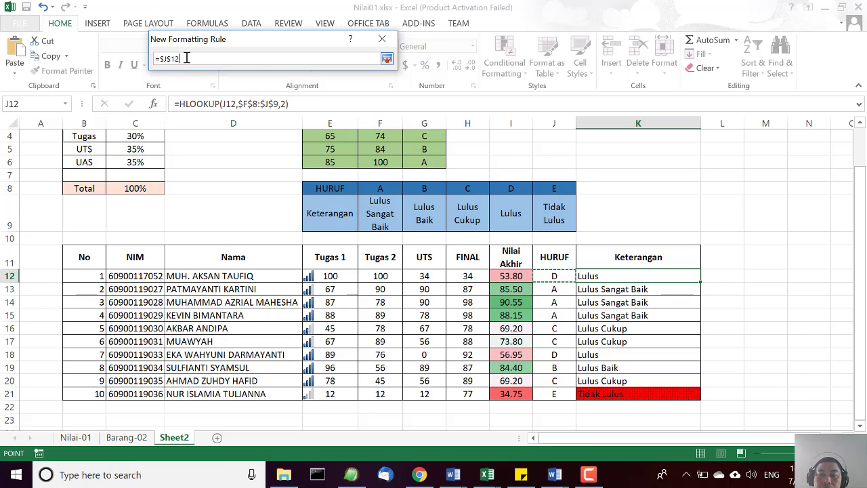
text(=)
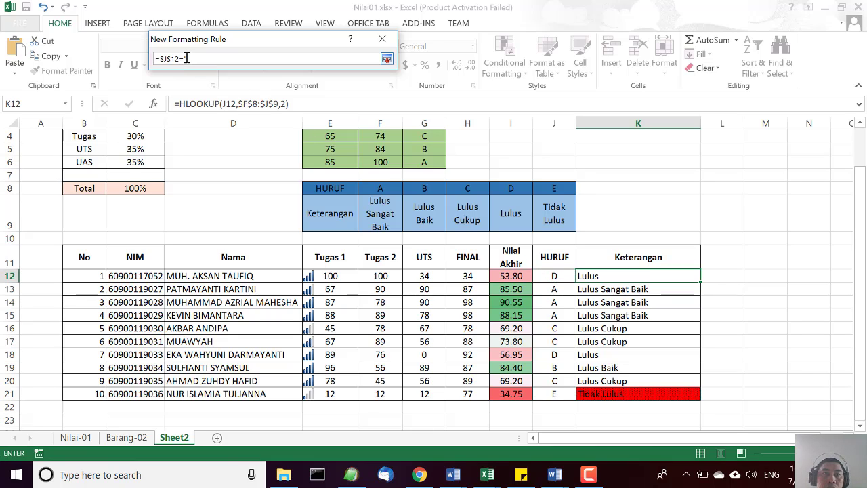
text("D")
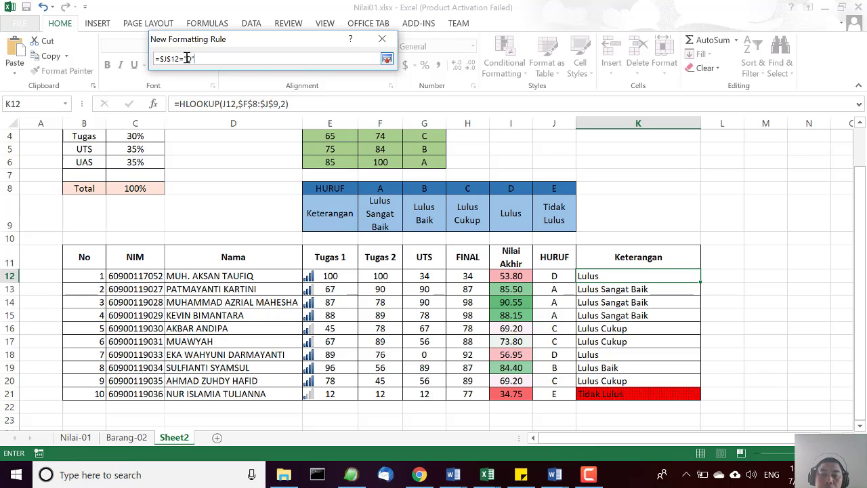
key(Return)
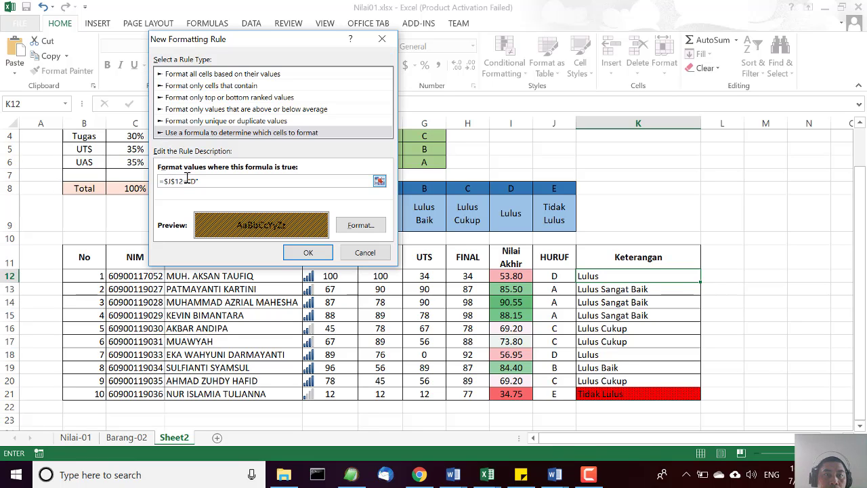
Change the new rule's condition to the relative reference =J12="D" and accept the rule.
key(BackSpace)
key(Right)
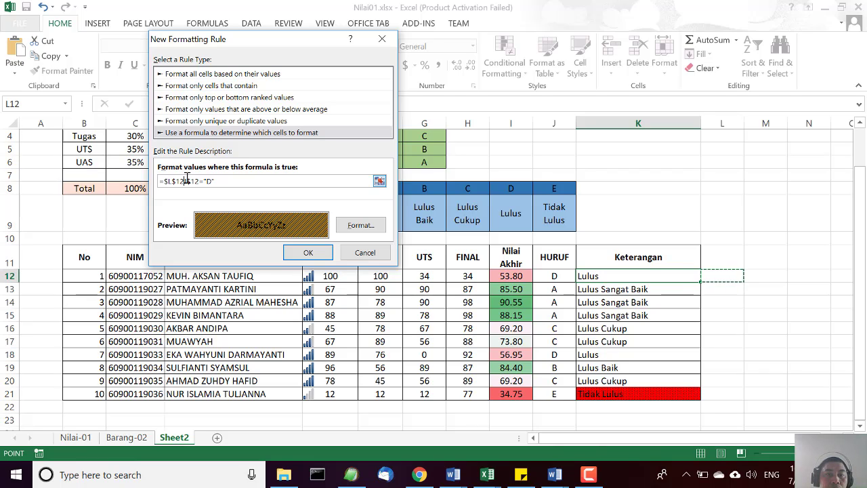
key(BackSpace)
key(BackSpace)
key(BackSpace)
key(BackSpace)
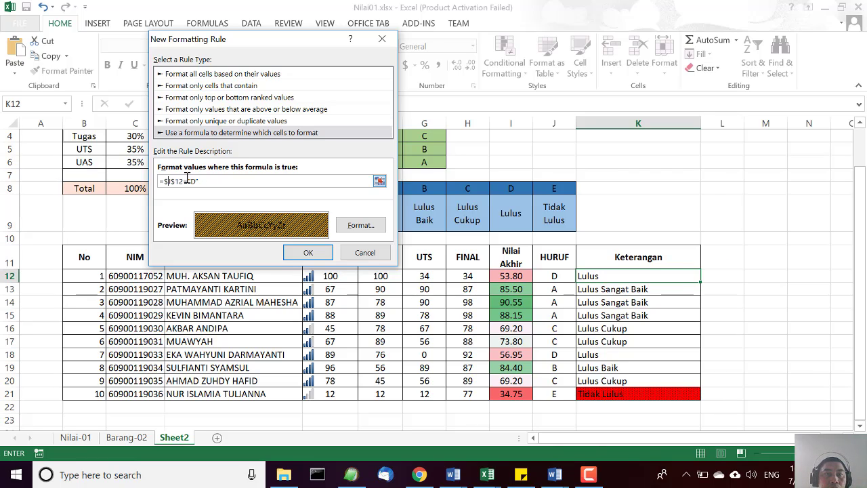
key(BackSpace)
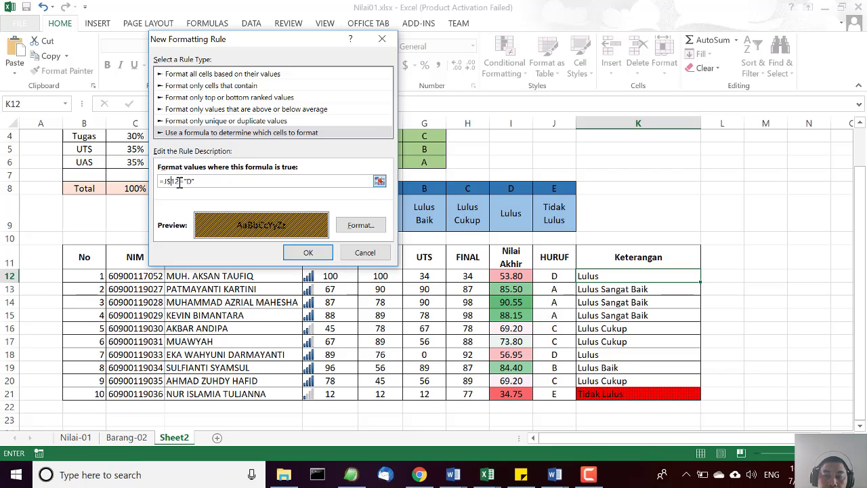
click(308, 252)
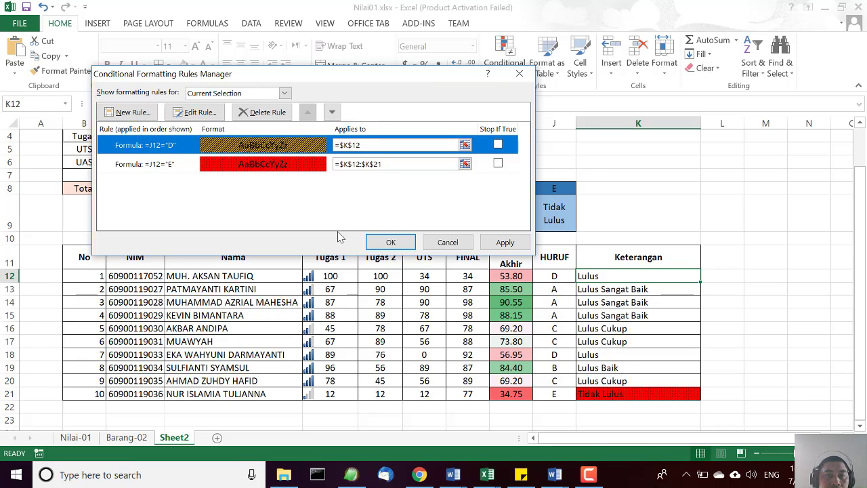
Apply the "D" rule to the copied range =$K$12:$K$21 and close the Conditional Formatting Rules Manager.
click(336, 145)
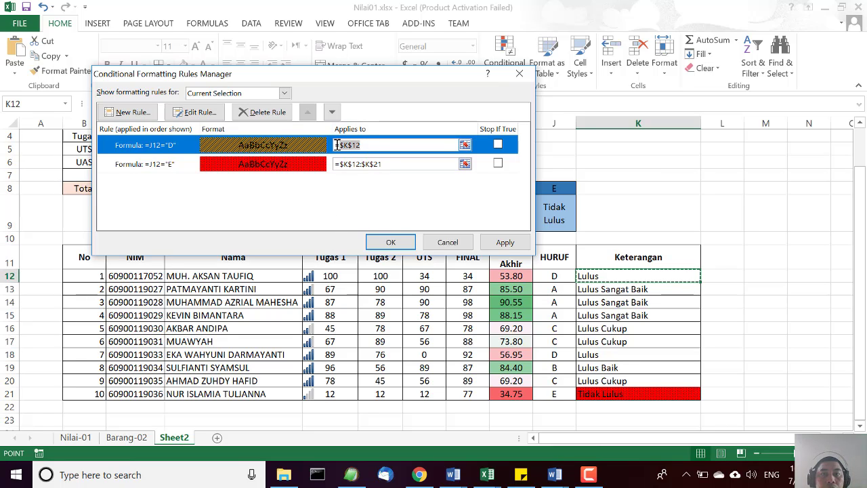
drag(336, 145, 336, 145)
key(ctrl+v)
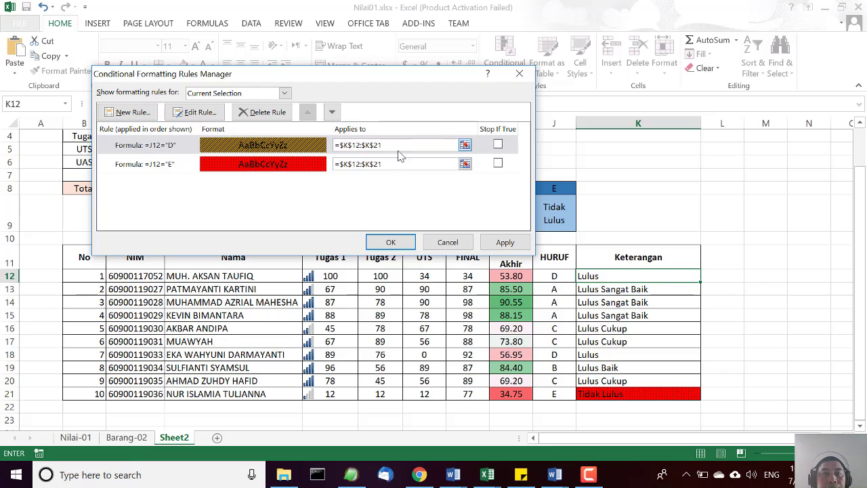
click(500, 244)
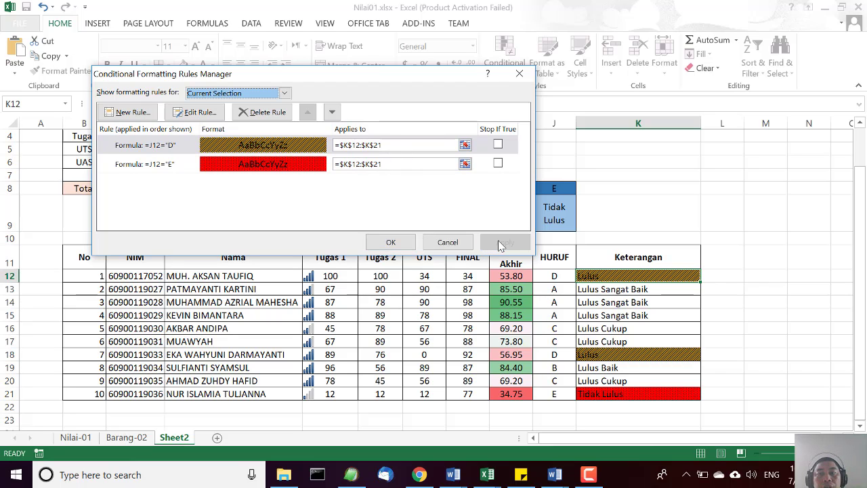
click(393, 246)
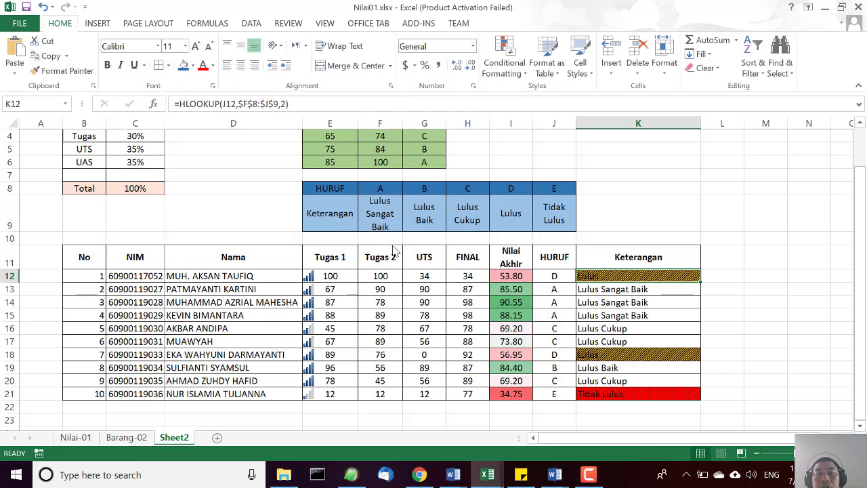
click(759, 340)
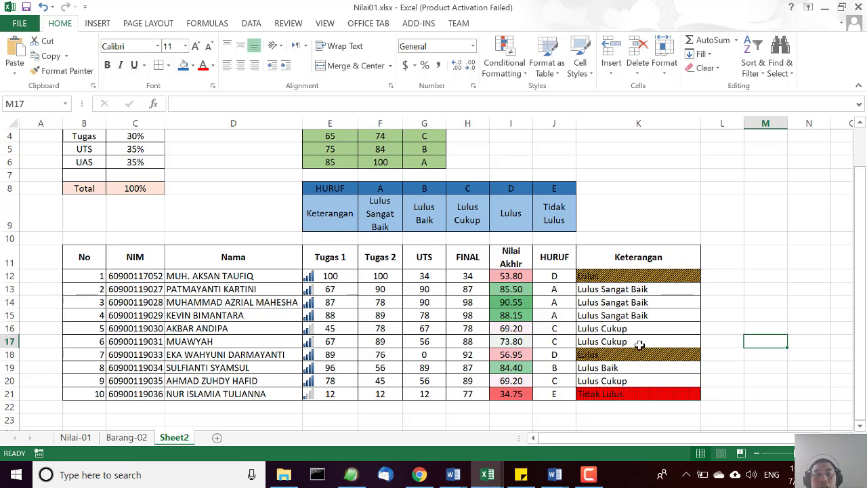
drag(862, 243, 862, 182)
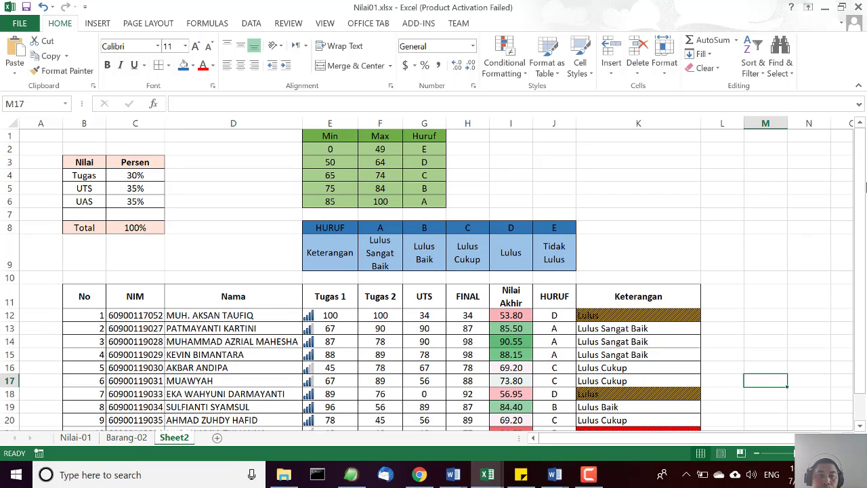